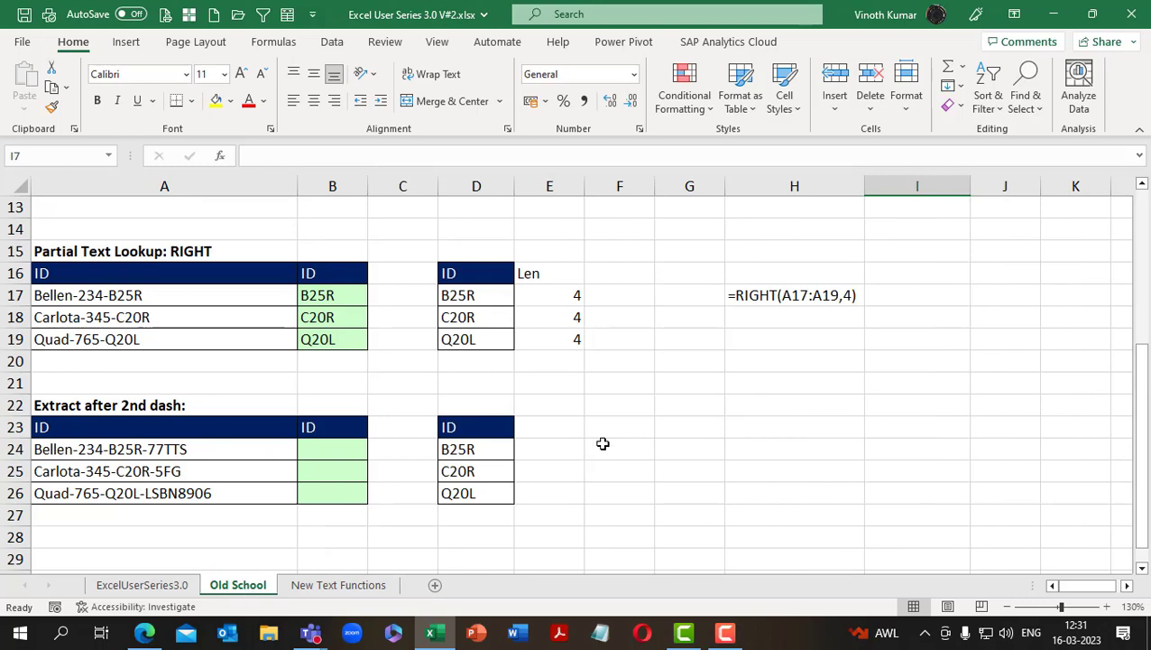
Add the header Len in cell E9 of the Partial Text Lookup: MID table
scroll(642, 473, "up", 4)
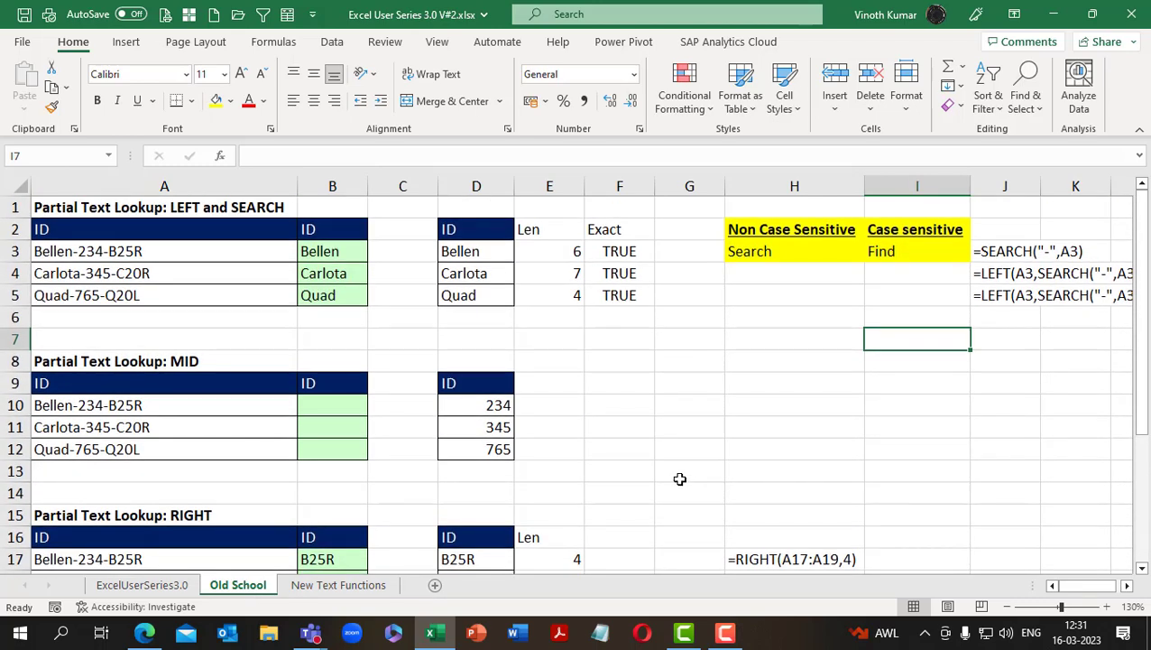
key("ctrl+x")
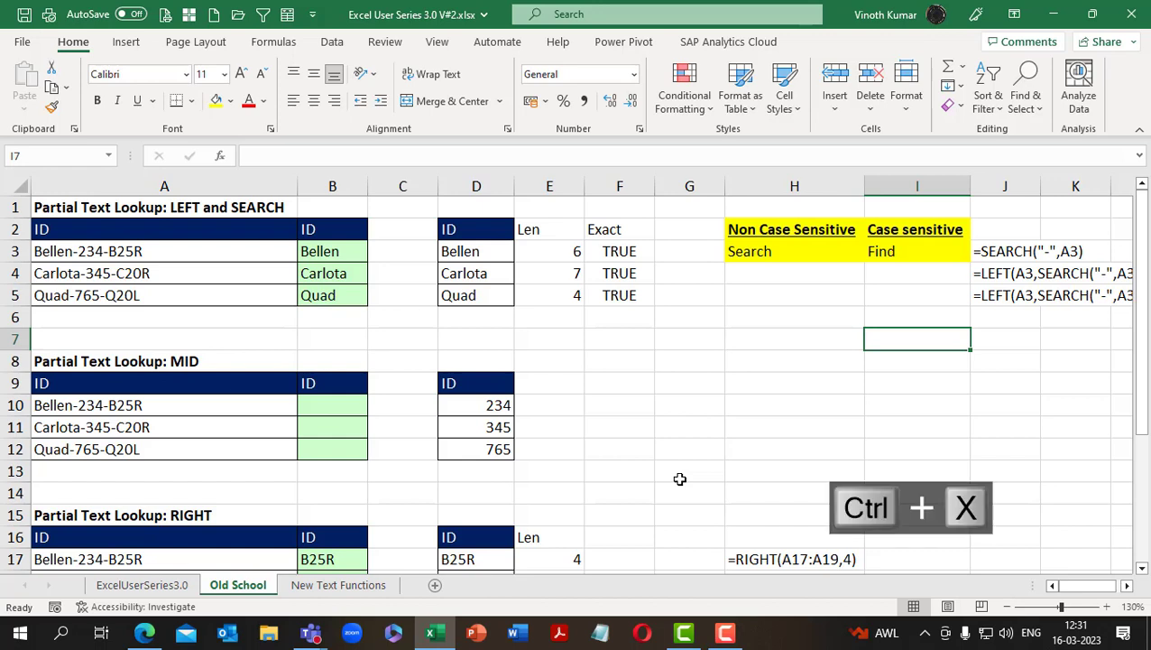
key("ctrl+d")
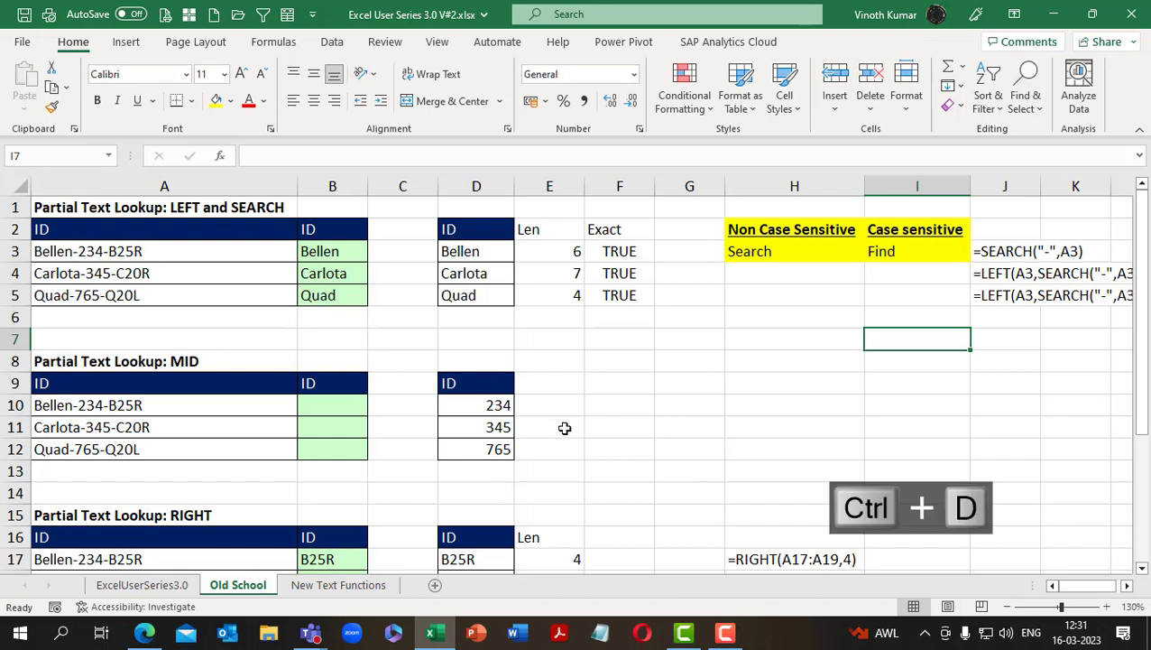
left_click(551, 386)
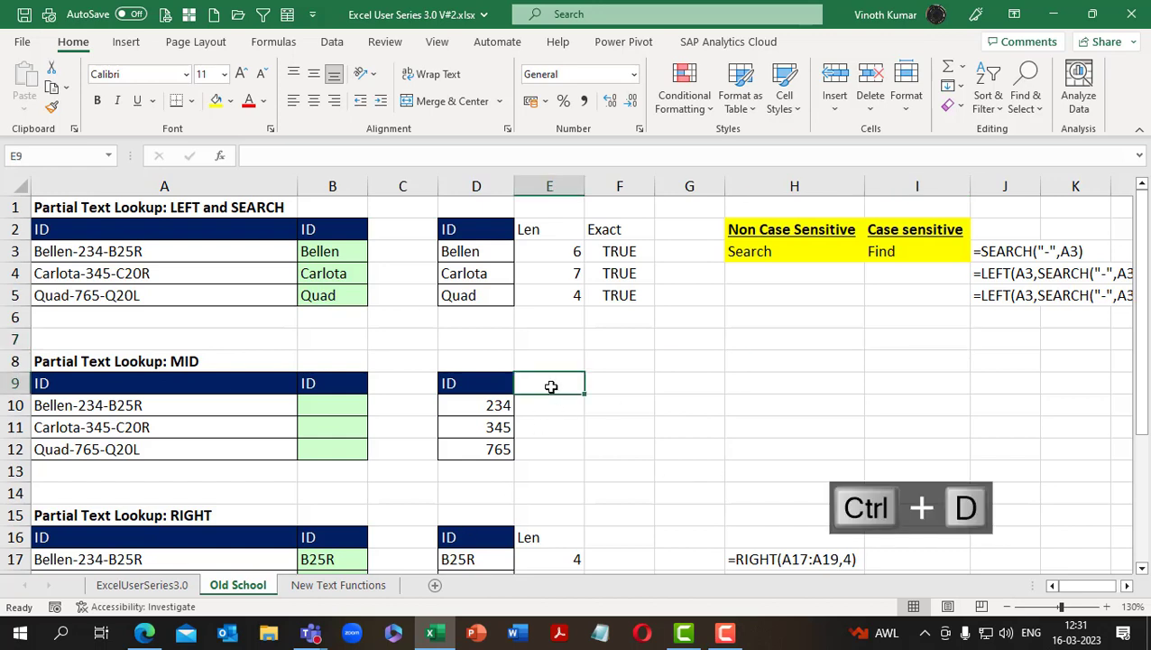
type("Len")
key("Return")
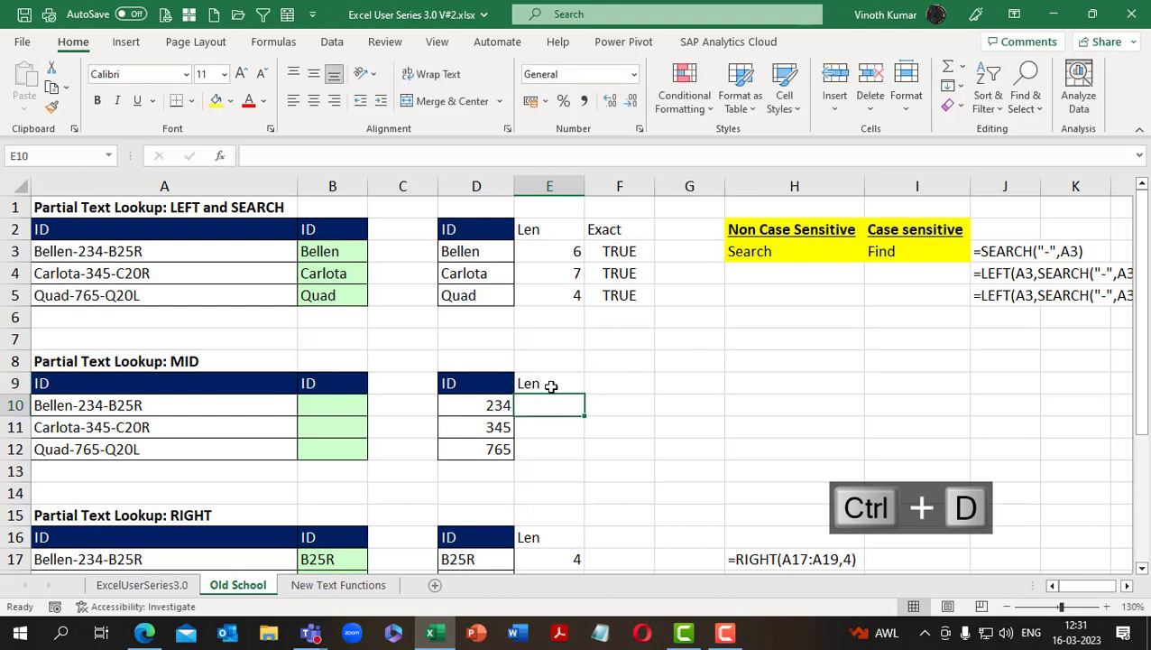
Calculate the length of each expected MID result with =LEN(D10) in E10 and copy it through E12
type("=len")
key("Tab")
key("Left")
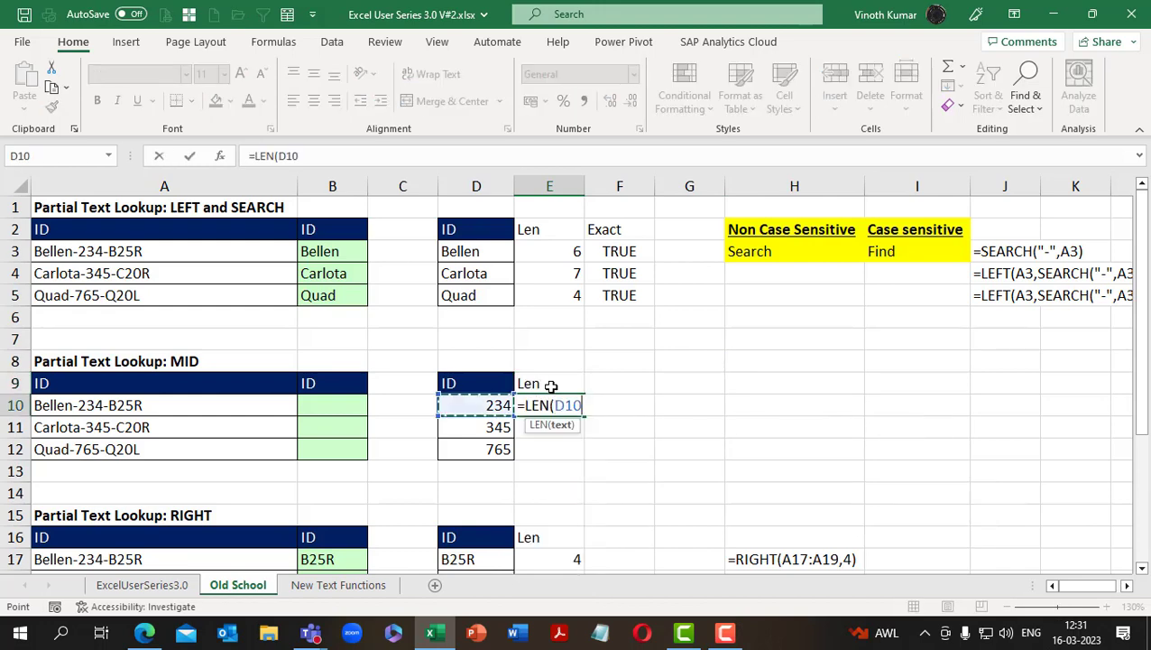
key("ctrl+Return")
key("shift+Down")
key("shift+Down")
key("ctrl+c")
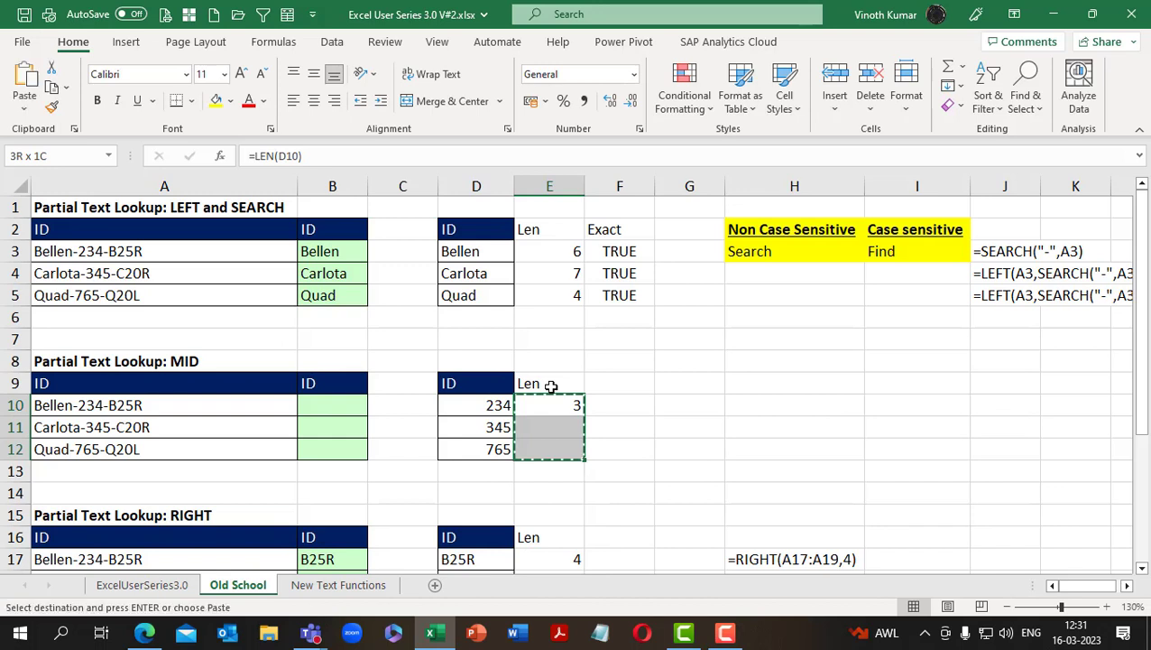
key("Return")
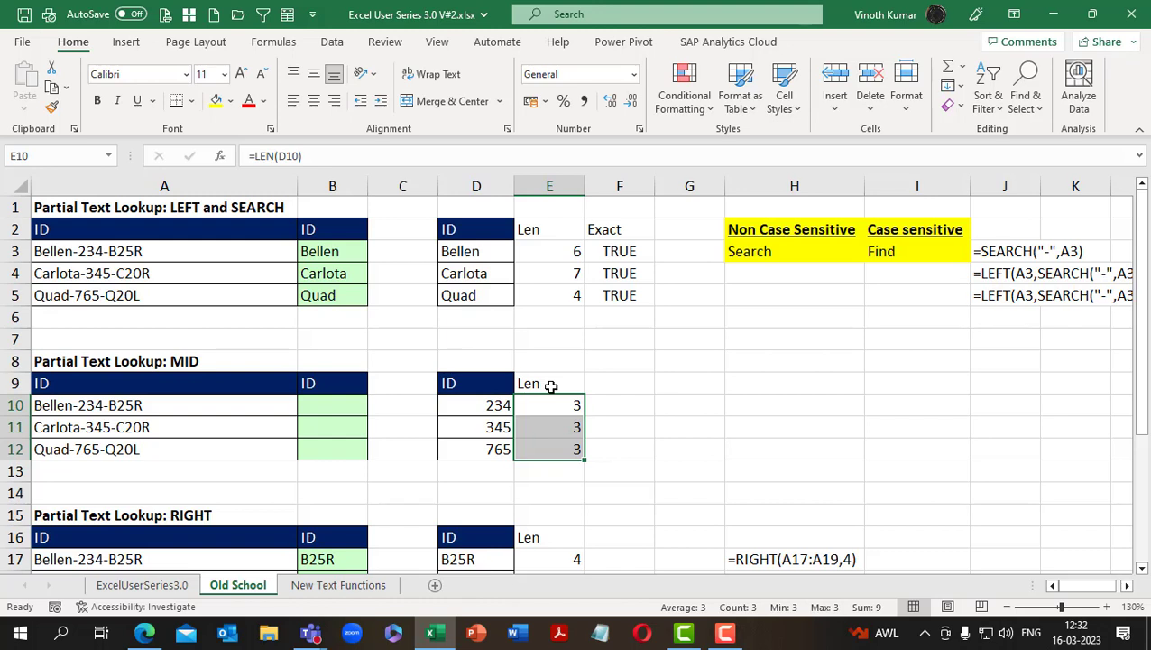
Enter =FIND("-",A10) in B10 to locate the first dash in the ID
key("Left")
key("Left")
key("Left")
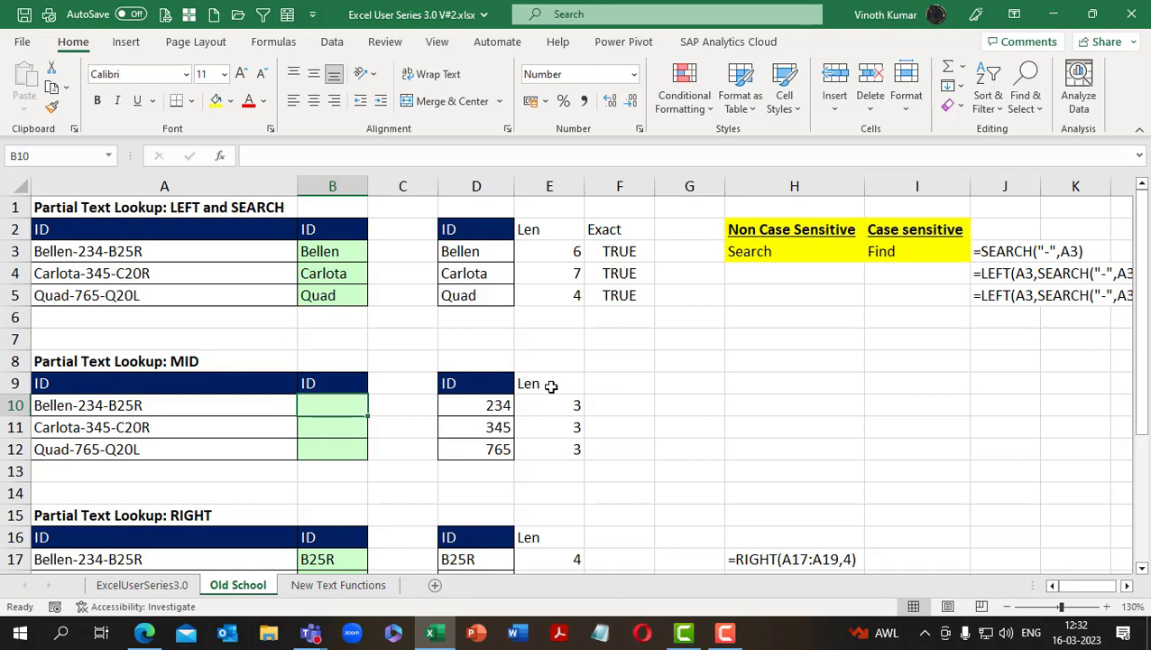
key("ctrl+Return")
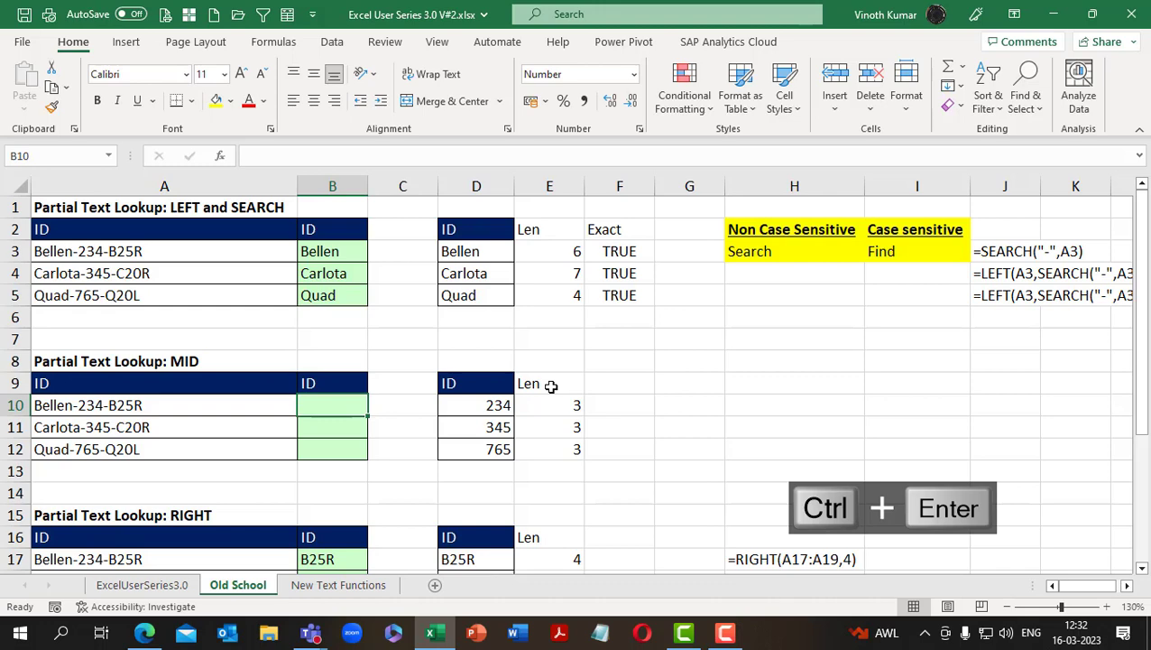
key("ctrl+d")
type("=find(")
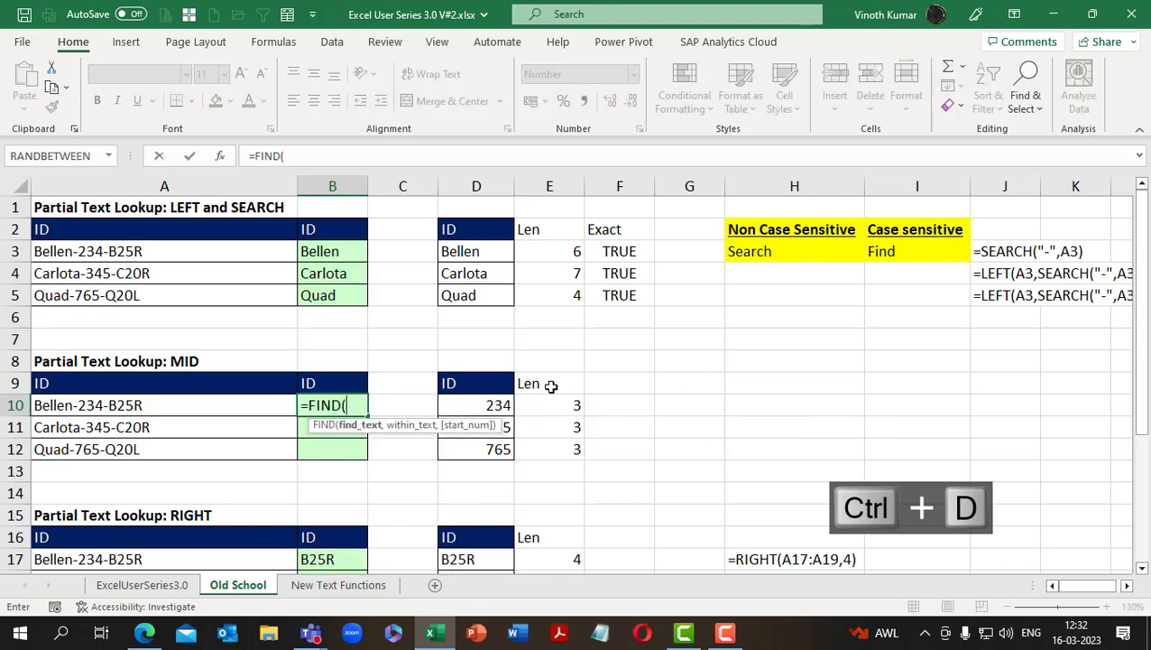
type("\"-\",")
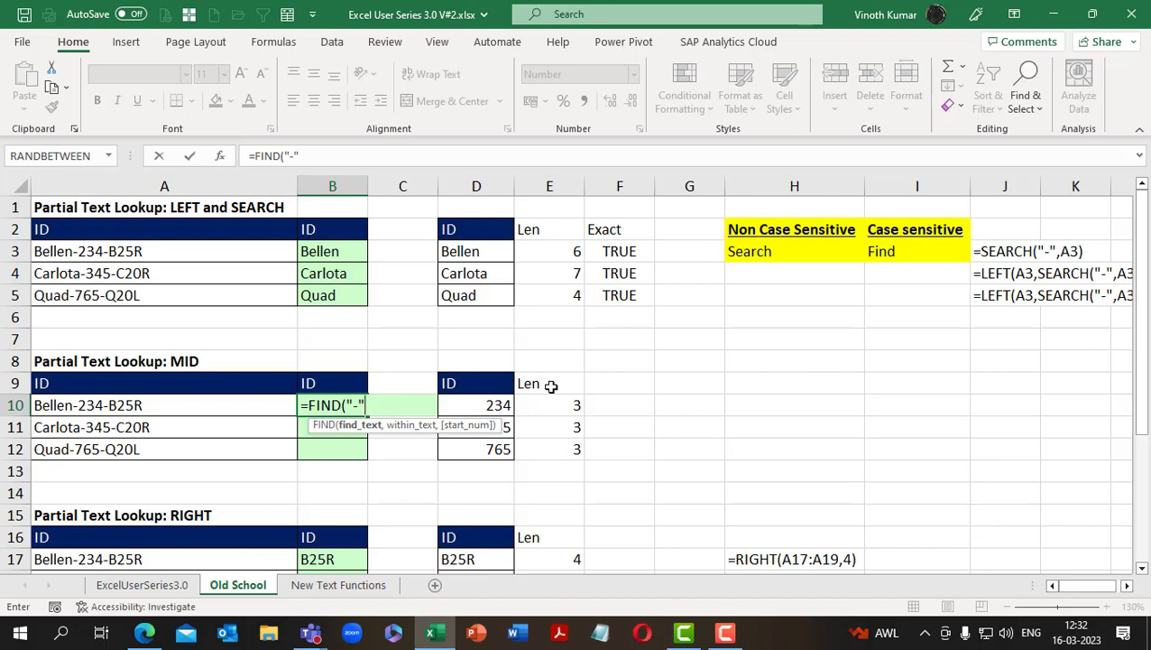
key("Left")
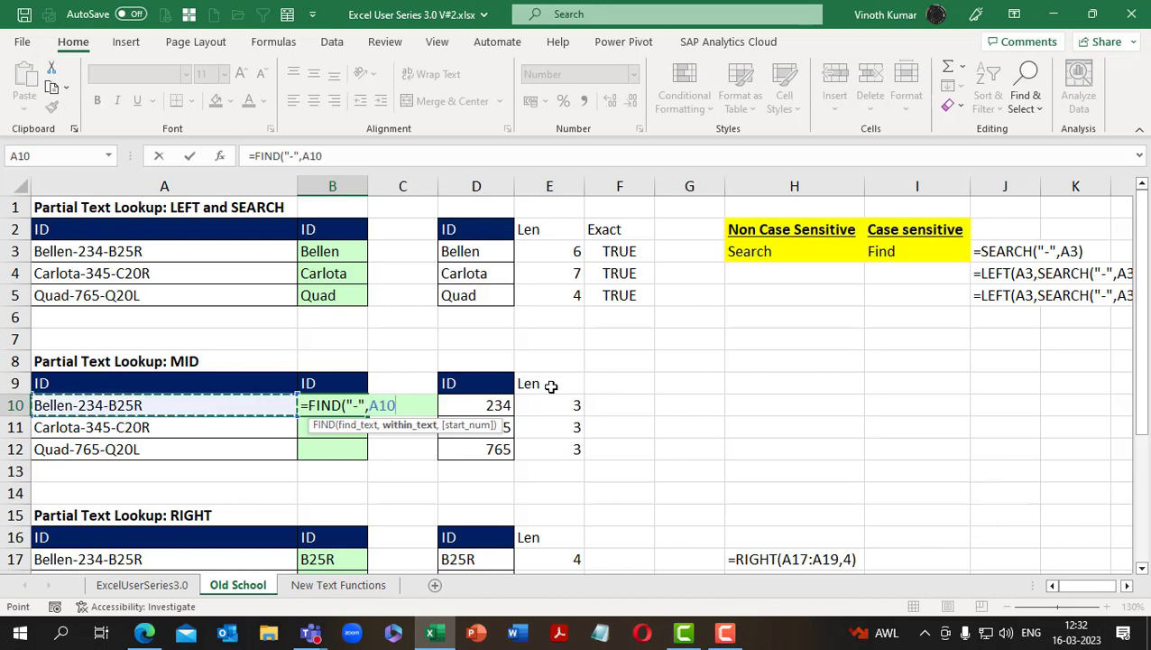
type(")")
key("ctrl+Return")
Fill the FIND formula from B10 down through B12
key("shift+Down")
key("shift+Down")
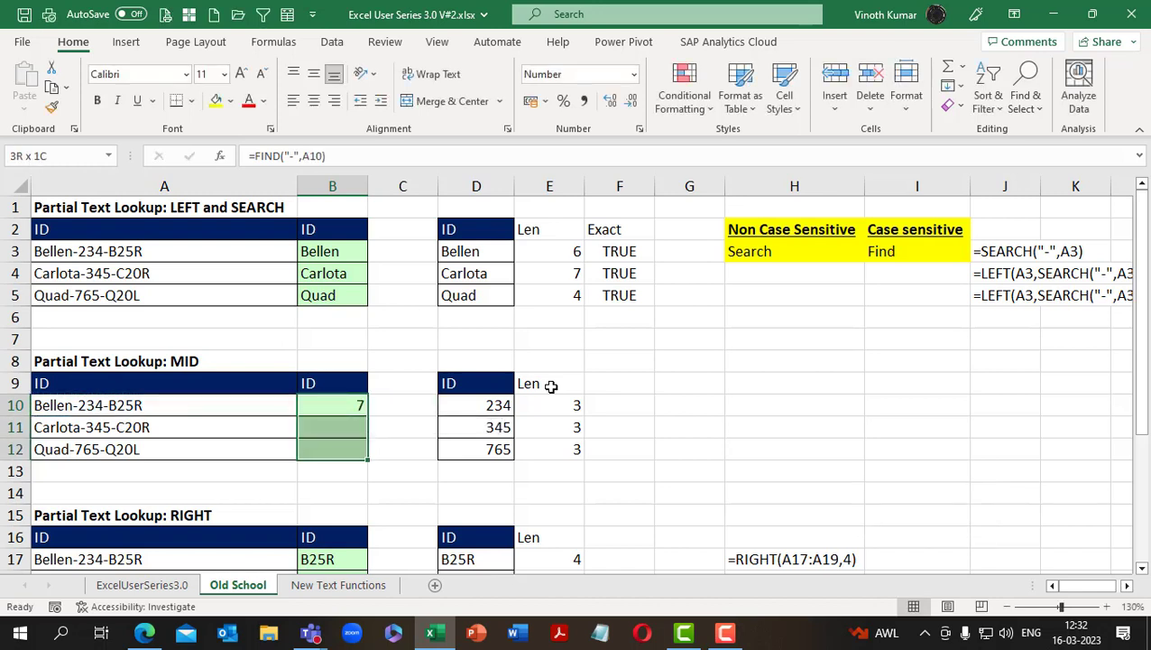
key("ctrl+d")
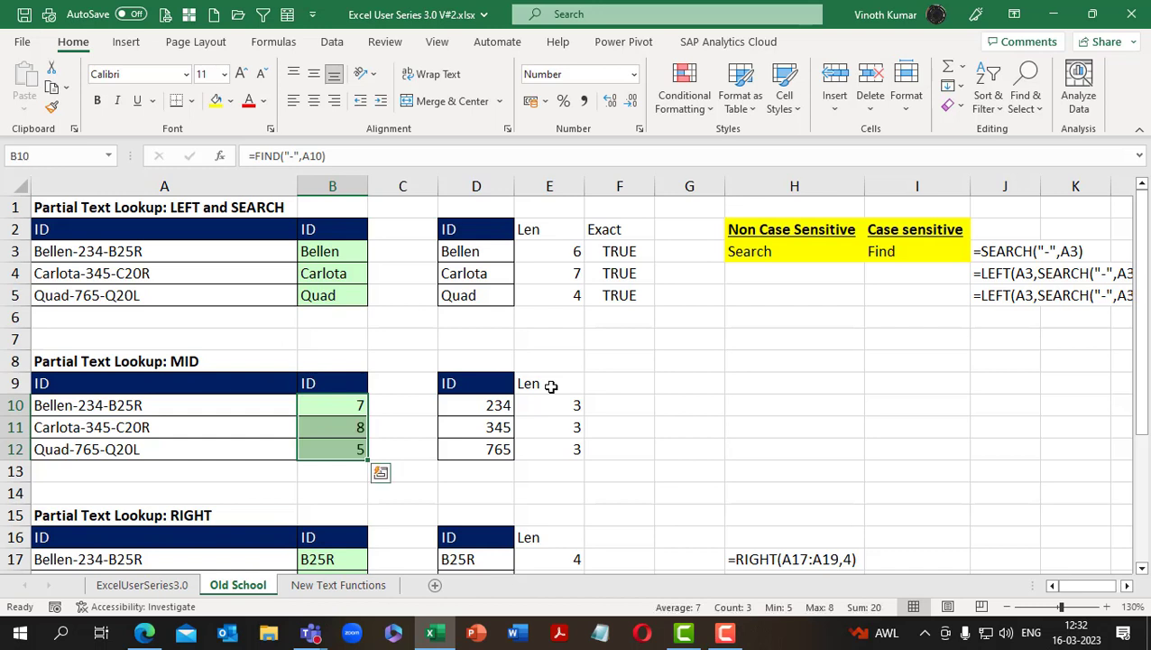
key("ctrl+Up")
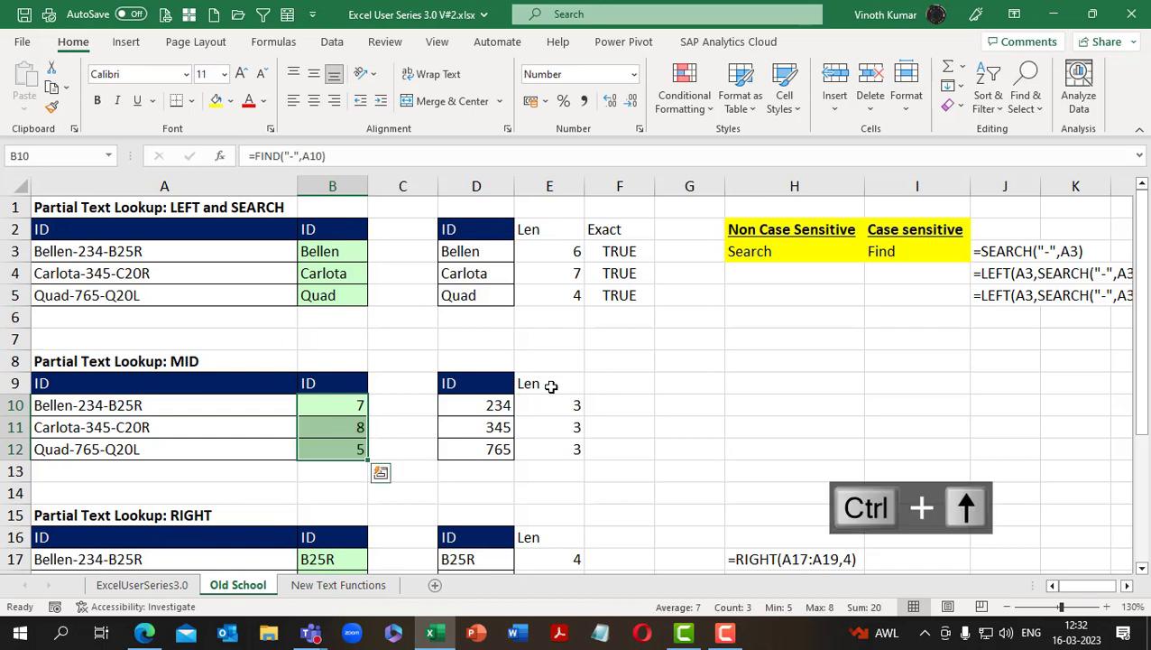
key("ctrl+c")
key("ctrl+v")
key("F2")
Copy the SEARCH formula text from J3 into cells J10 through J13
key("Right")
key("Right")
key("Right")
key("Right")
key("Right")
key("Right")
key("Right")
key("Right")
key("Right")
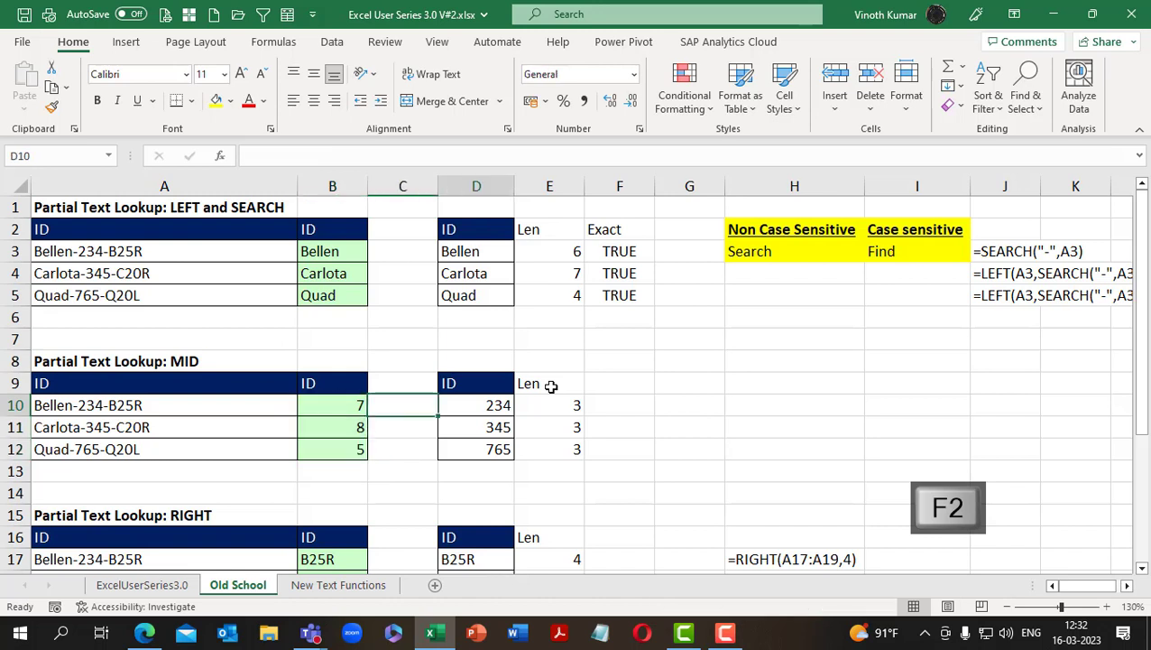
key("ctrl+shift+Down")
key("Left")
key("ctrl+Up")
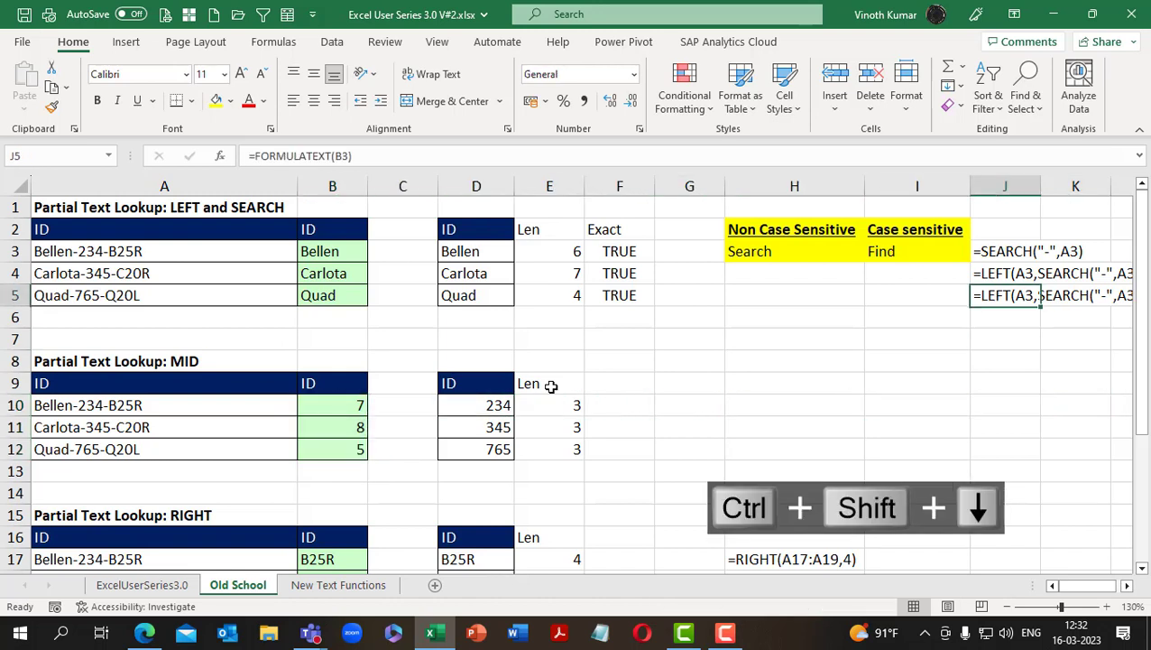
key("Up")
key("Up")
key("ctrl+c")
key("Down")
key("Down")
key("Down")
key("Down")
key("Down")
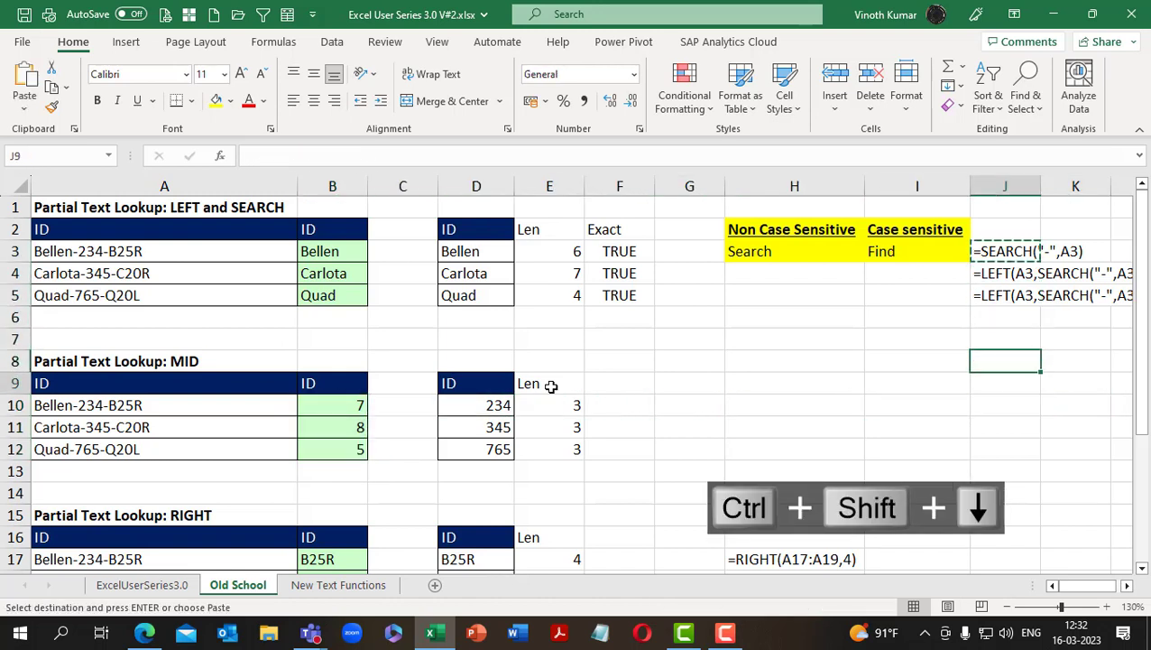
key("Down")
key("Down")
key("ctrl+v")
key("Down")
key("ctrl+v")
key("Down")
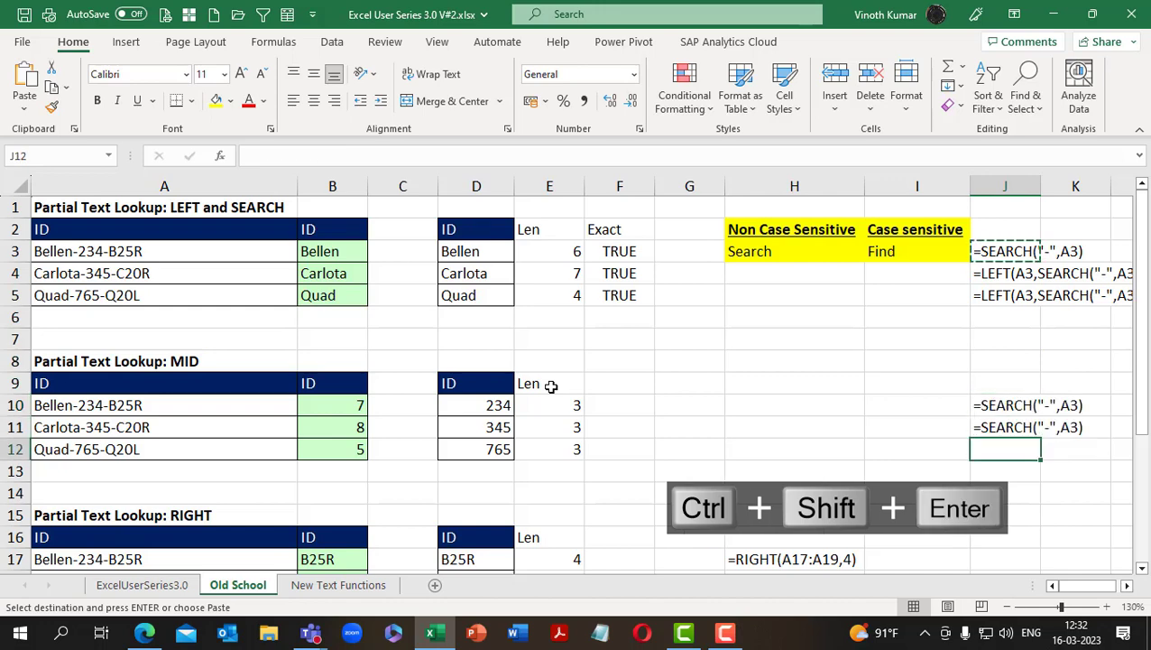
key("ctrl+v")
key("Down")
key("ctrl+v")
key("Return")
key("Up")
key("Up")
key("Up")
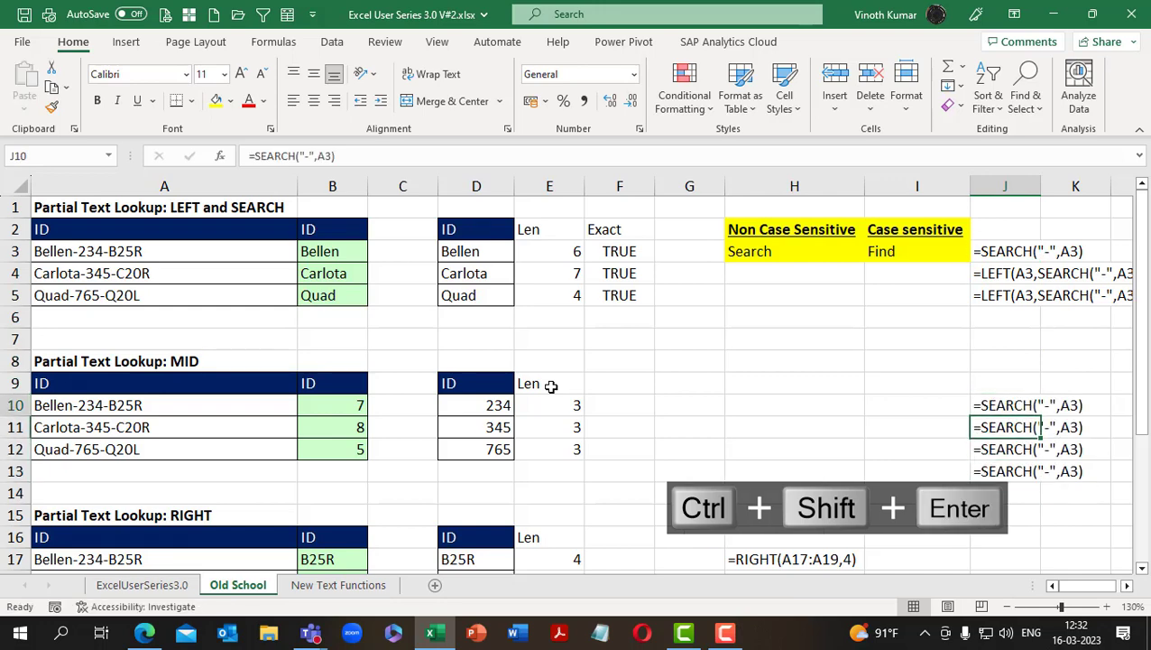
Clear the pasted SEARCH formula text from J10:J13
key("F2")
key("ctrl+shift+Return")
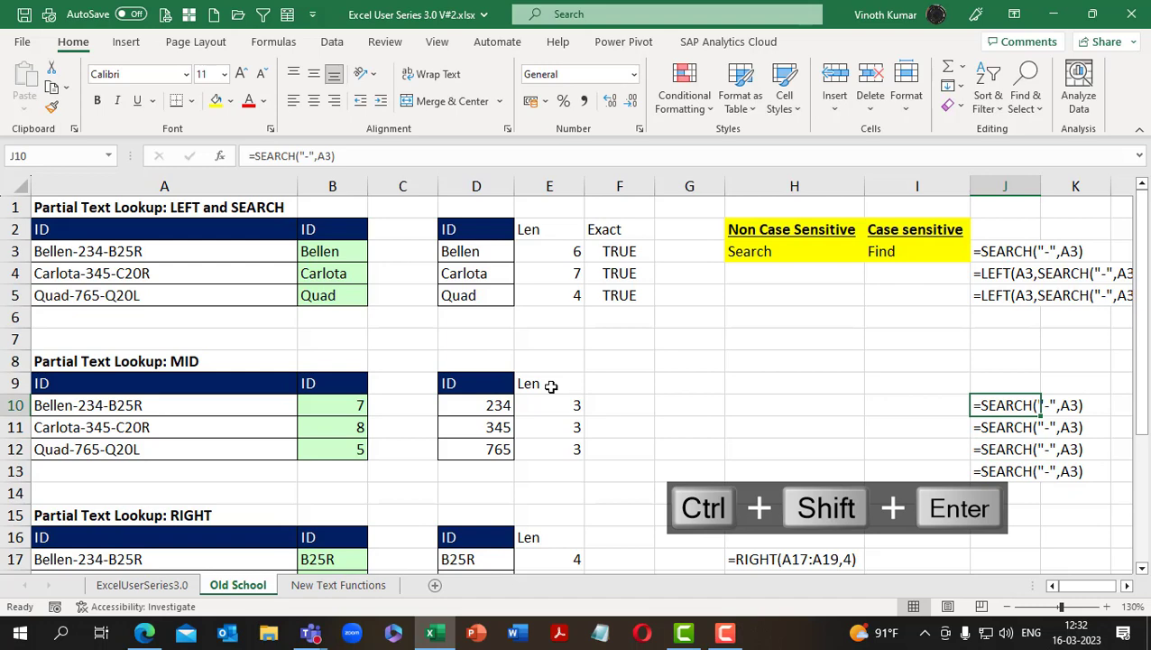
key("ctrl+c")
key("ctrl+shift+Down")
key("Delete")
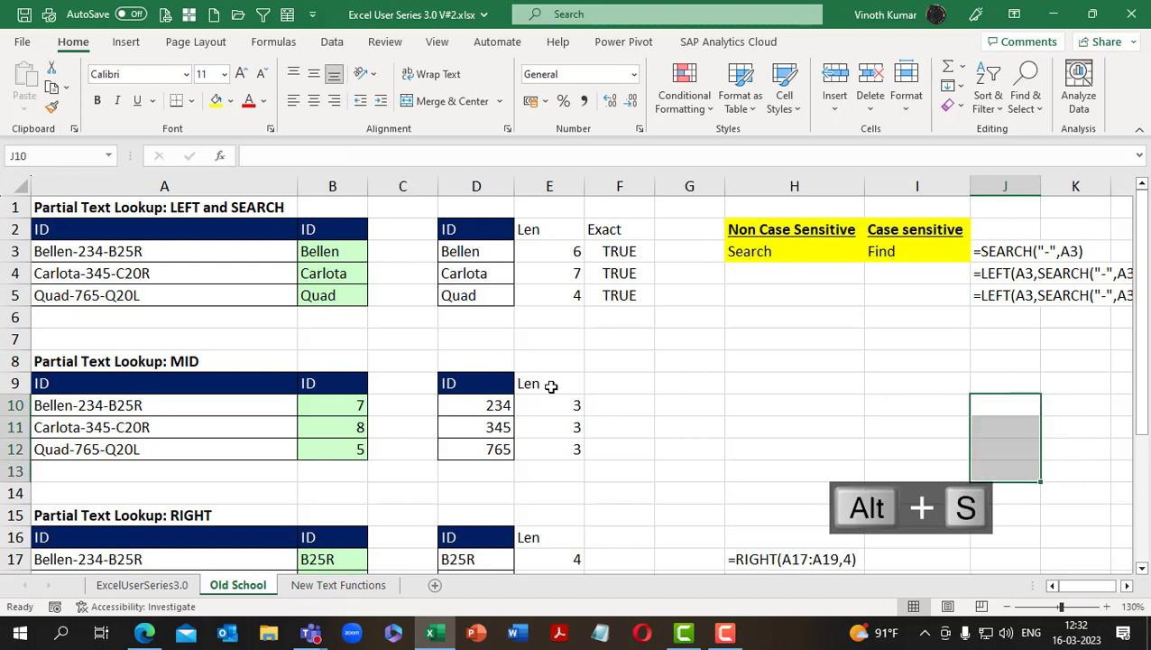
Enter =FORMULATEXT(B10) as an array formula across J10:J13
type("=form")
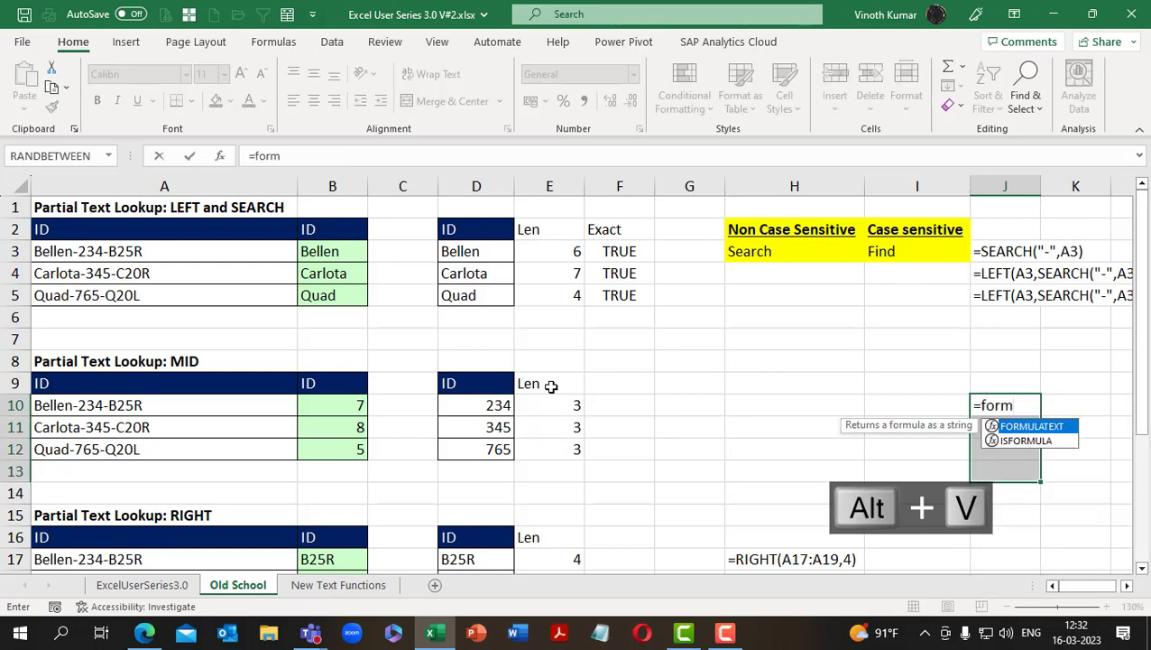
key("Tab")
key("Left")
key("Left")
key("Left")
key("Left")
key("Left")
key("Left")
key("Left")
key("ctrl+shift+Return")
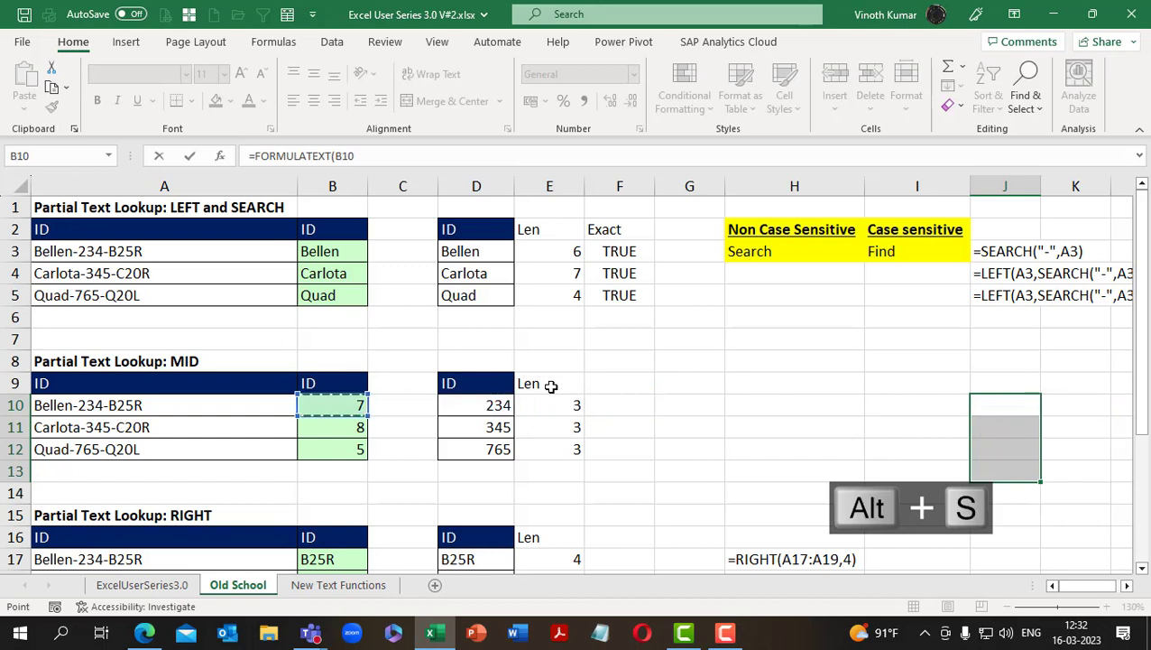
key("Down")
key("Up")
key("Down")
key("Down")
key("Down")
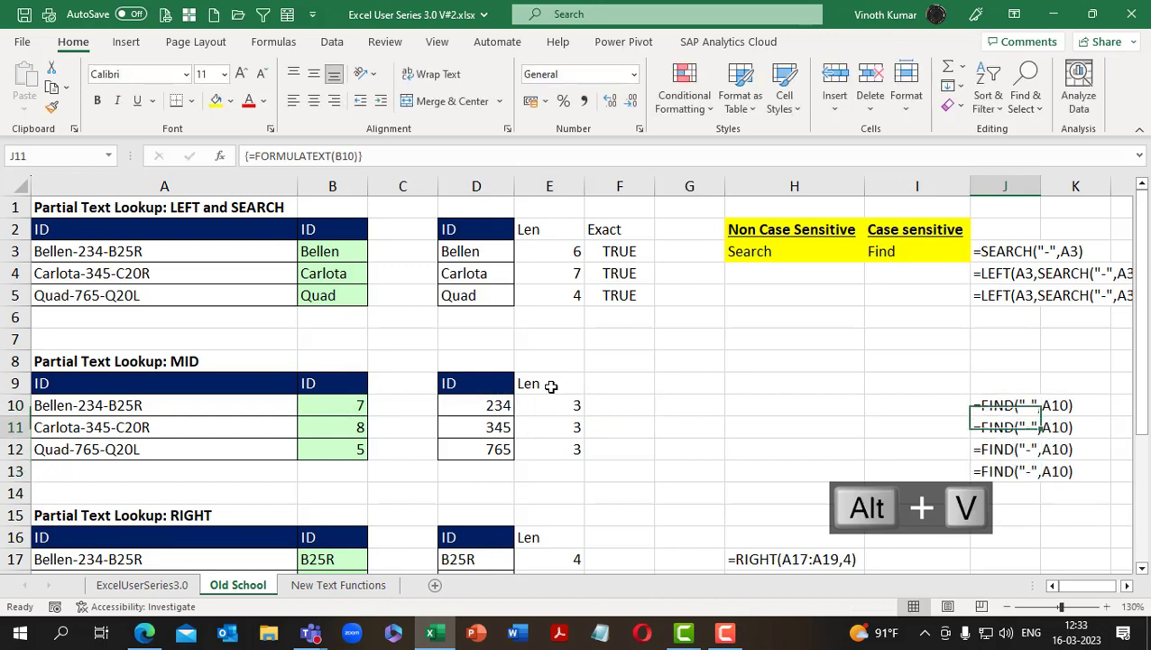
key("Up")
key("Up")
key("Up")
key("Up")
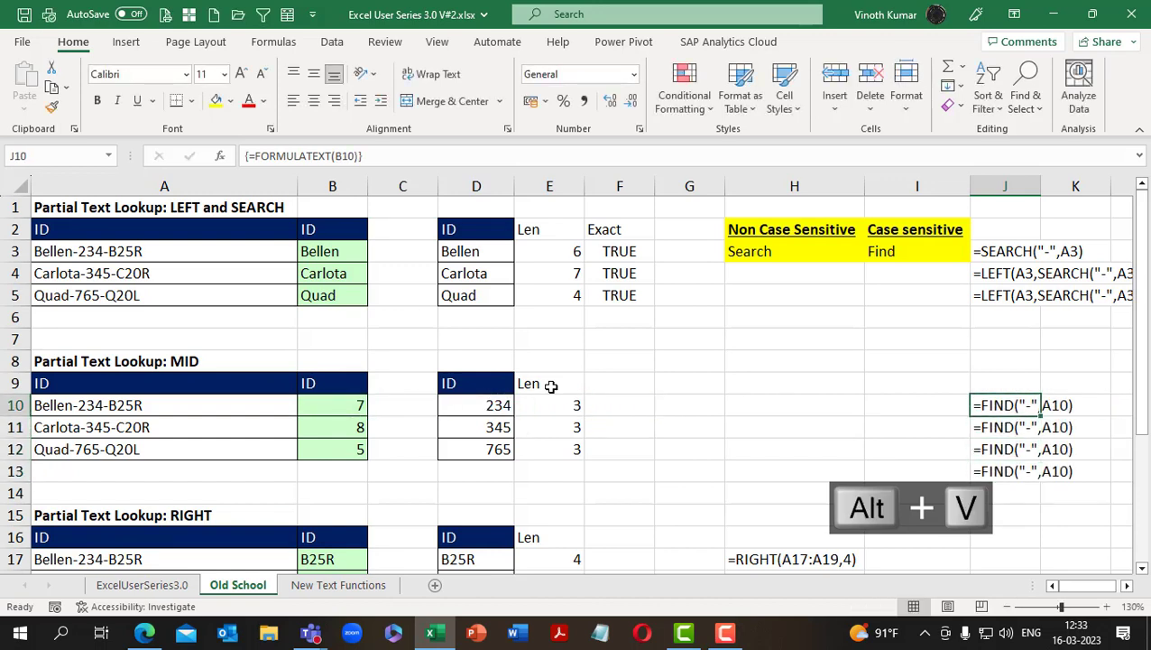
Try to replace the FORMULATEXT formula in J10 with its value by pasting values only
key("ctrl+c")
key("alt+e")
key("s")
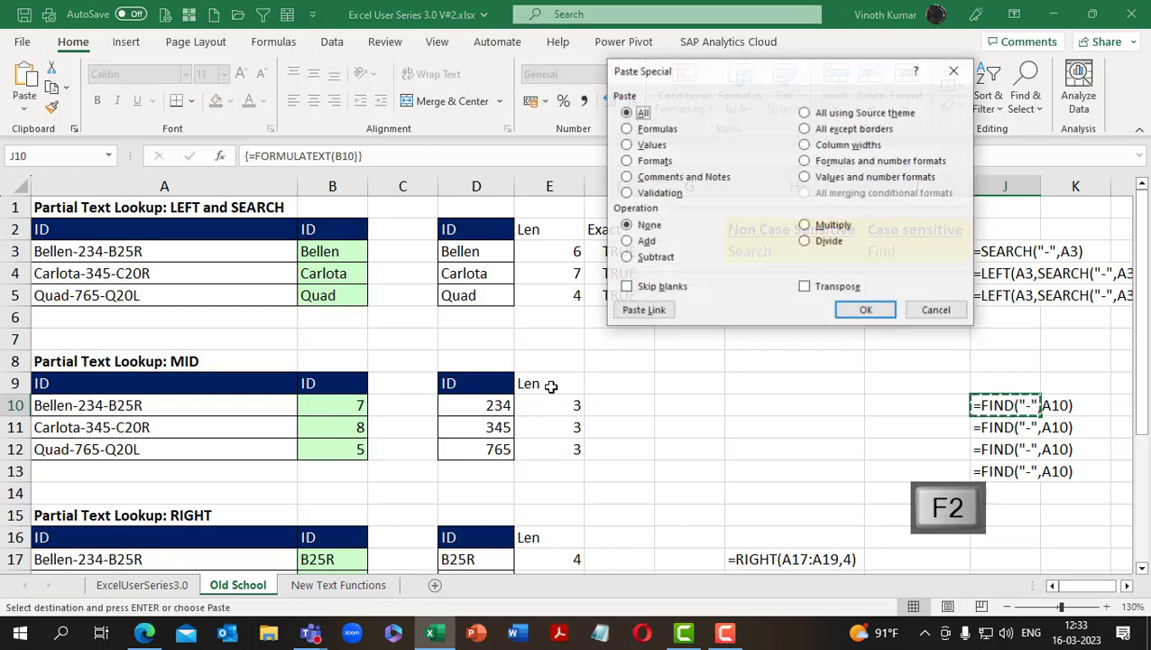
key("v")
key("Return")
key("ctrl+shift+Down")
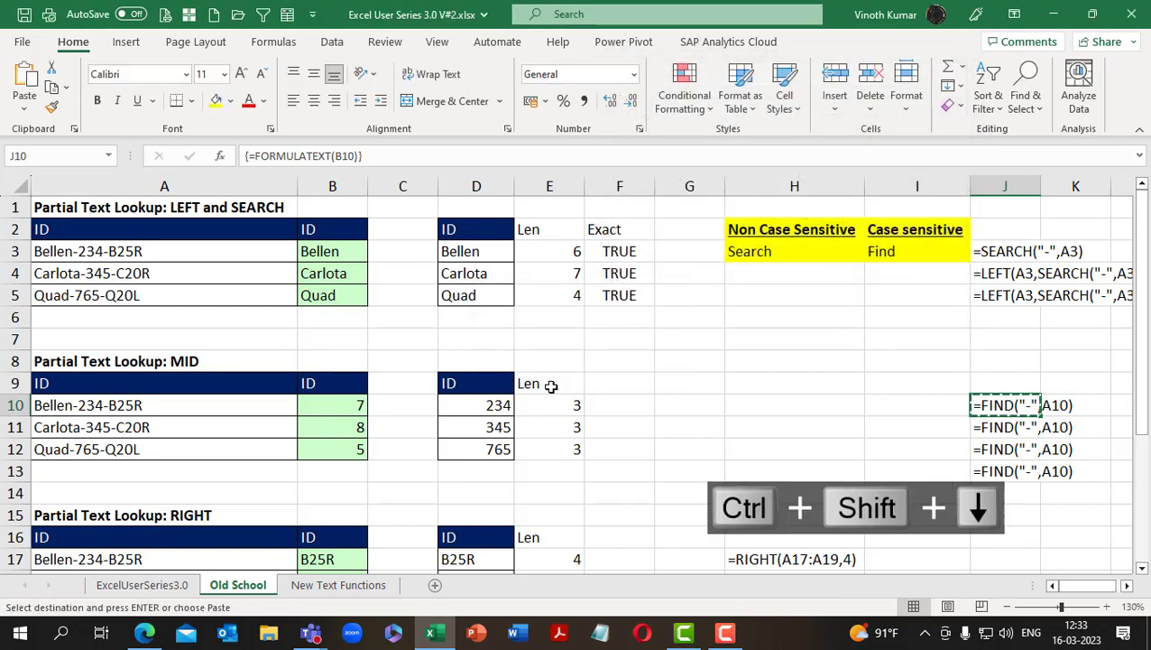
key("alt+e")
key("s")
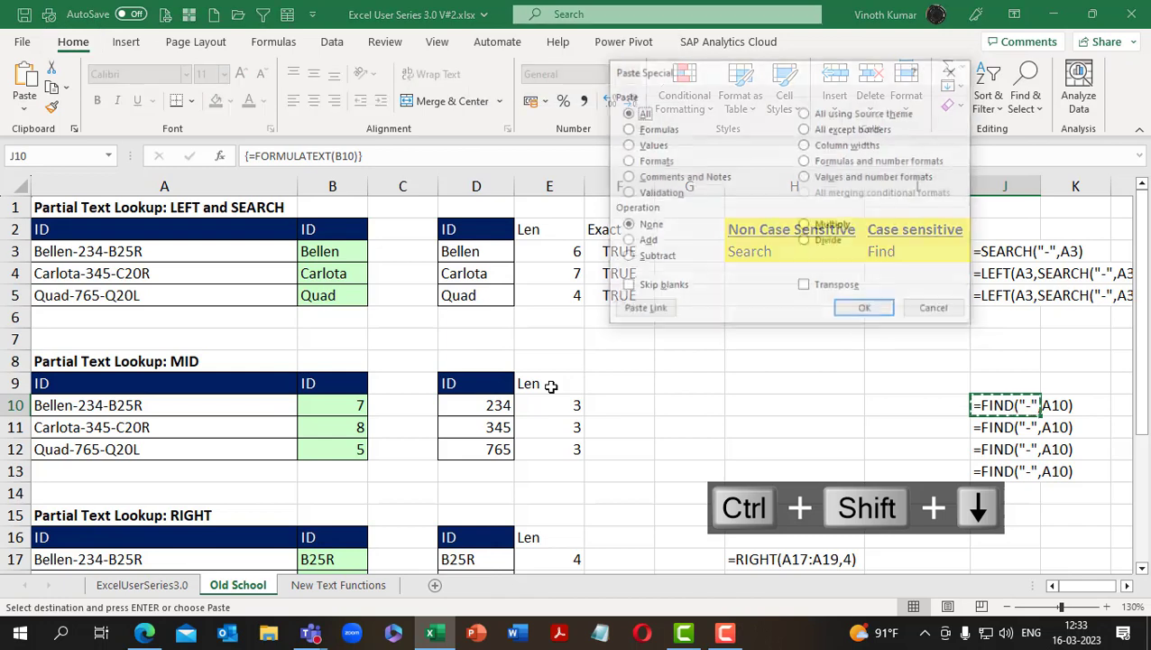
key("v")
key("Return")
key("Return")
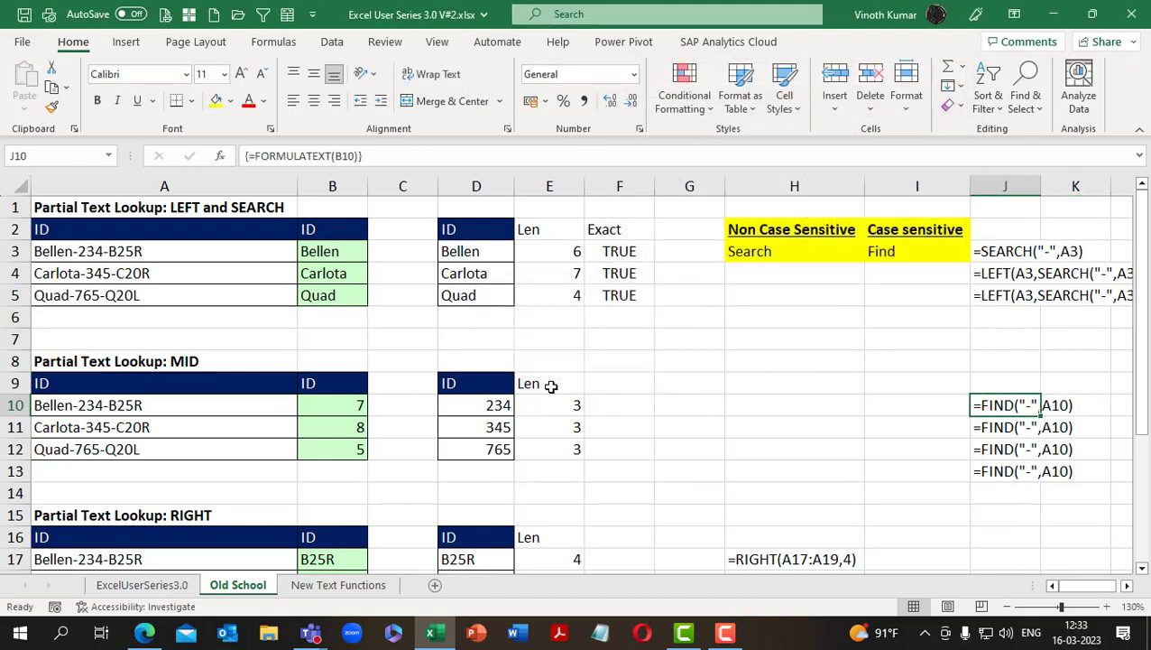
Select the whole FORMULATEXT array in J10:J13 and clear it
key("F2")
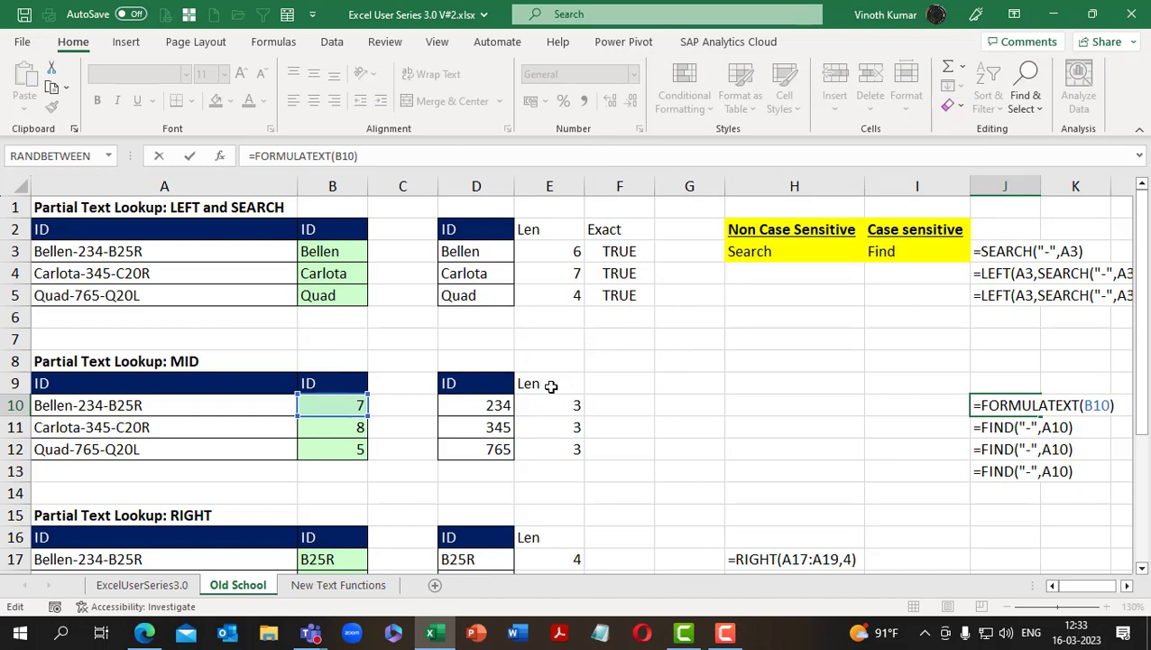
key("Return")
key("Return")
key("Escape")
key("ctrl+/")
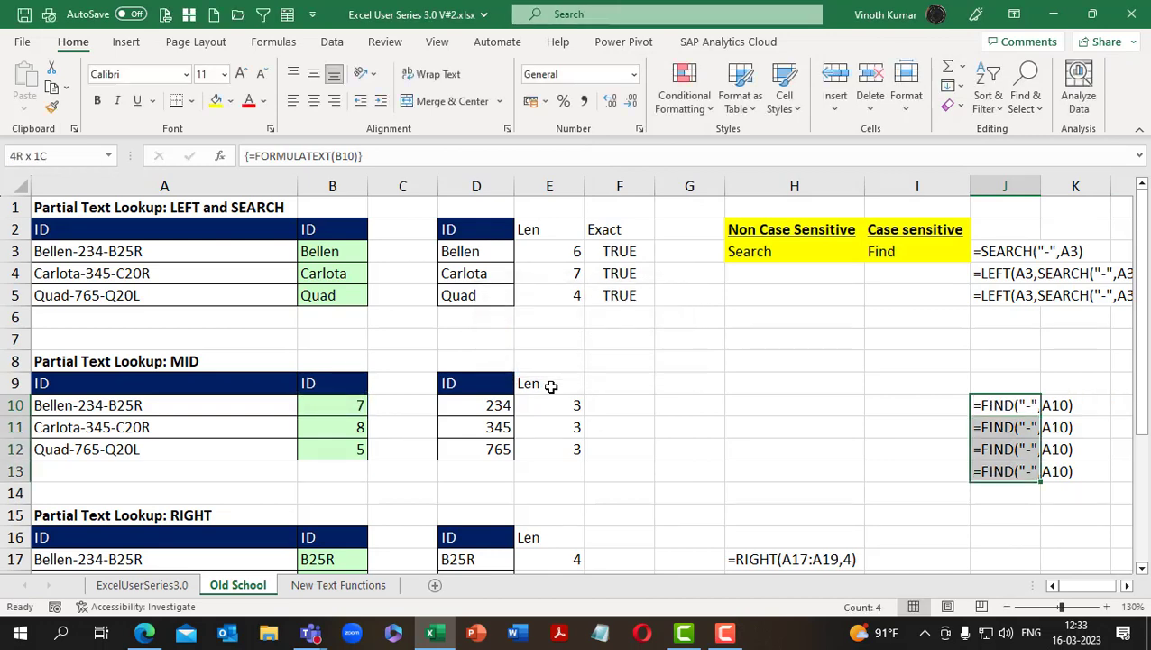
key("Delete")
Enter =FORMULATEXT(B10) as an ordinary formula in cell J10
type("=")
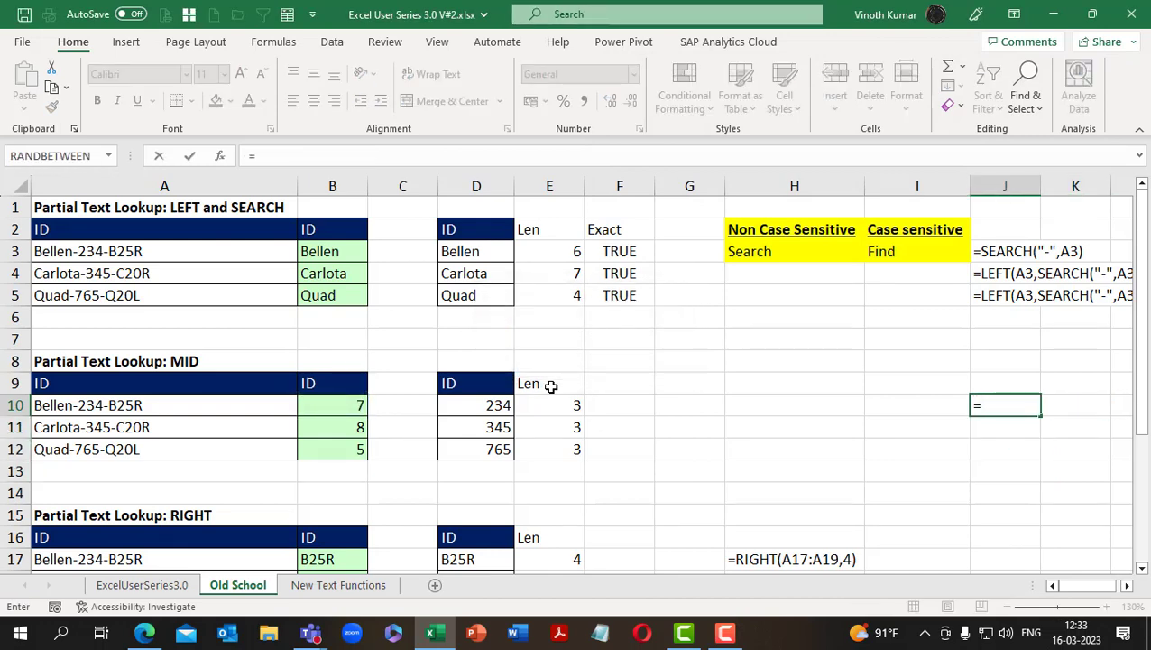
type("formu")
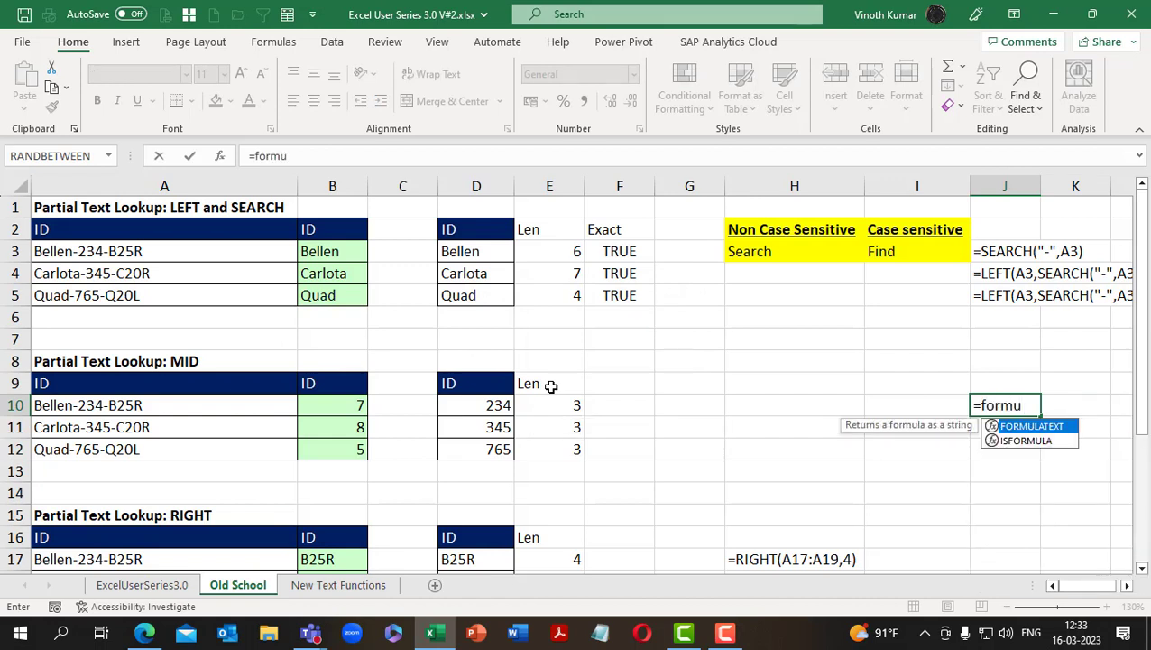
key("Tab")
key("Left")
key("Left")
key("Left")
key("Left")
key("Left")
key("Left")
key("Left")
key("Return")
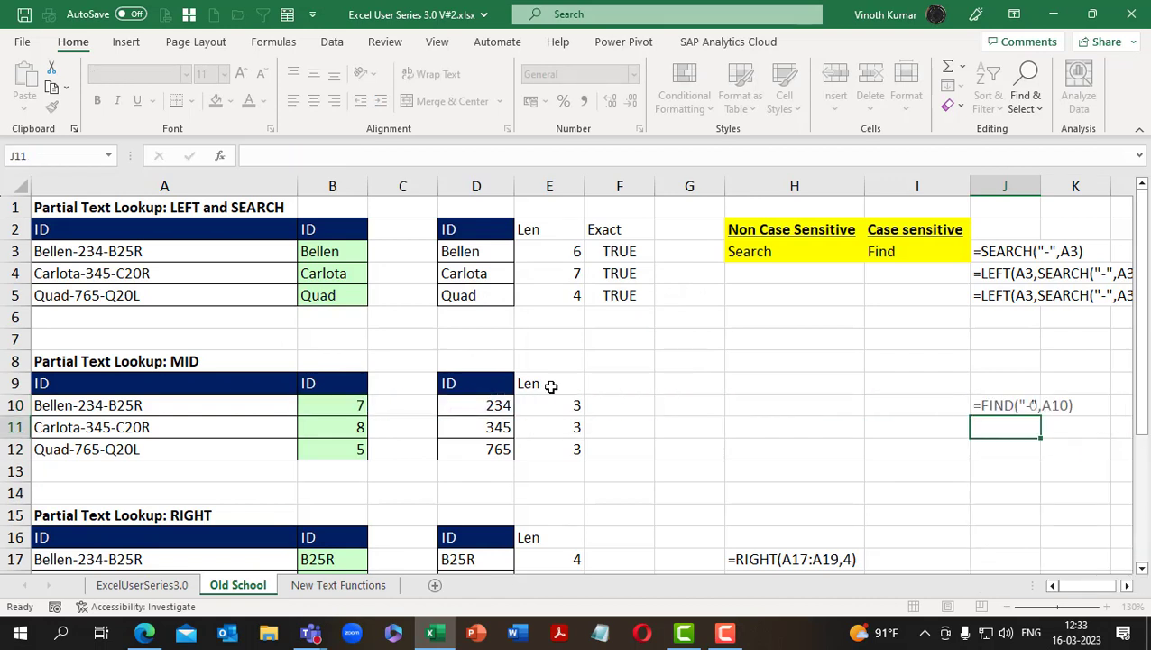
Enter =FORMULATEXT(B10) in cell J11 to show the formula from B10
key("Up")
key("Down")
type("=")
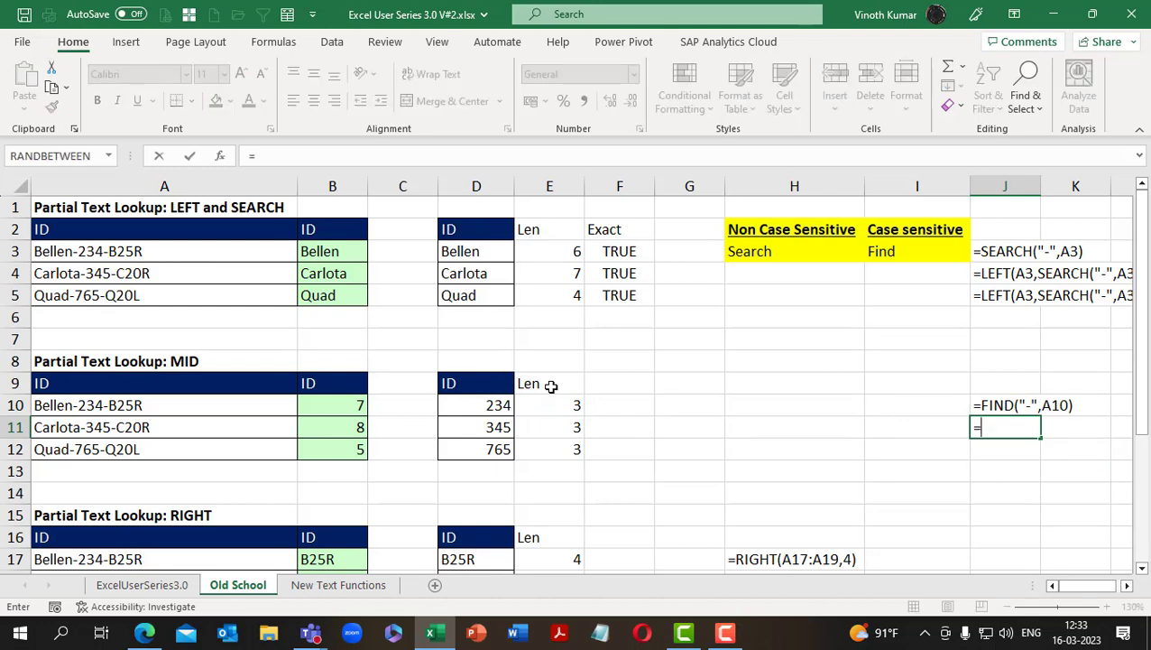
type("p")
key("BackSpace")
type("form")
key("Tab")
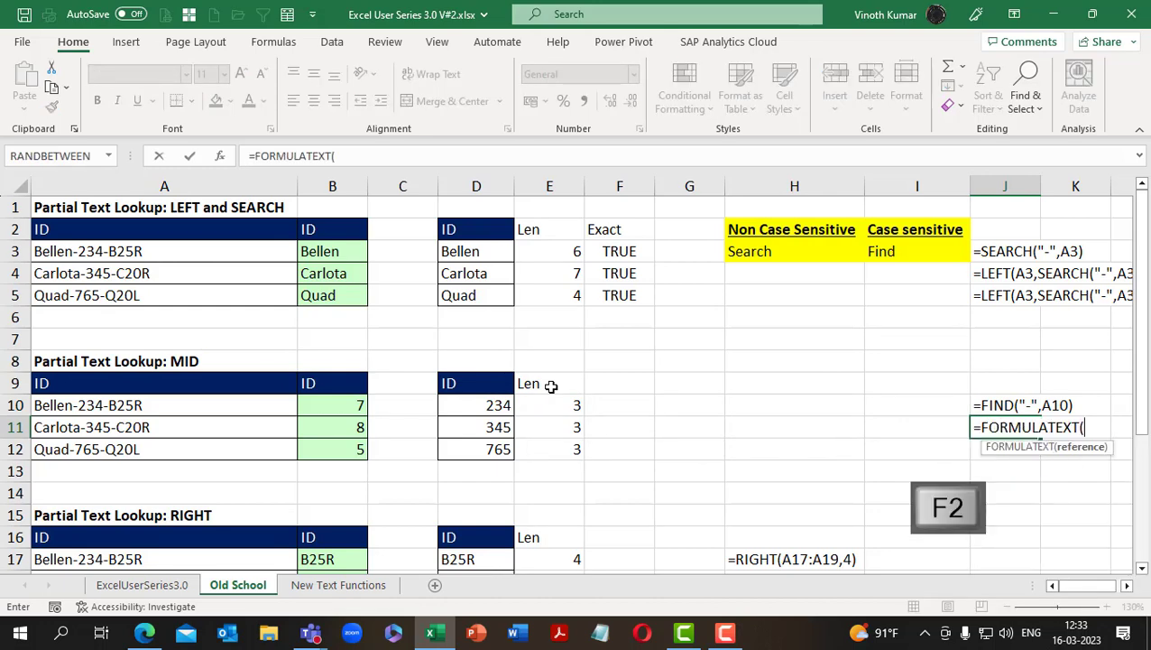
key("Left")
key("Left")
key("Left")
key("Left")
key("Left")
key("Left")
key("Left")
key("Left")
key("Up")
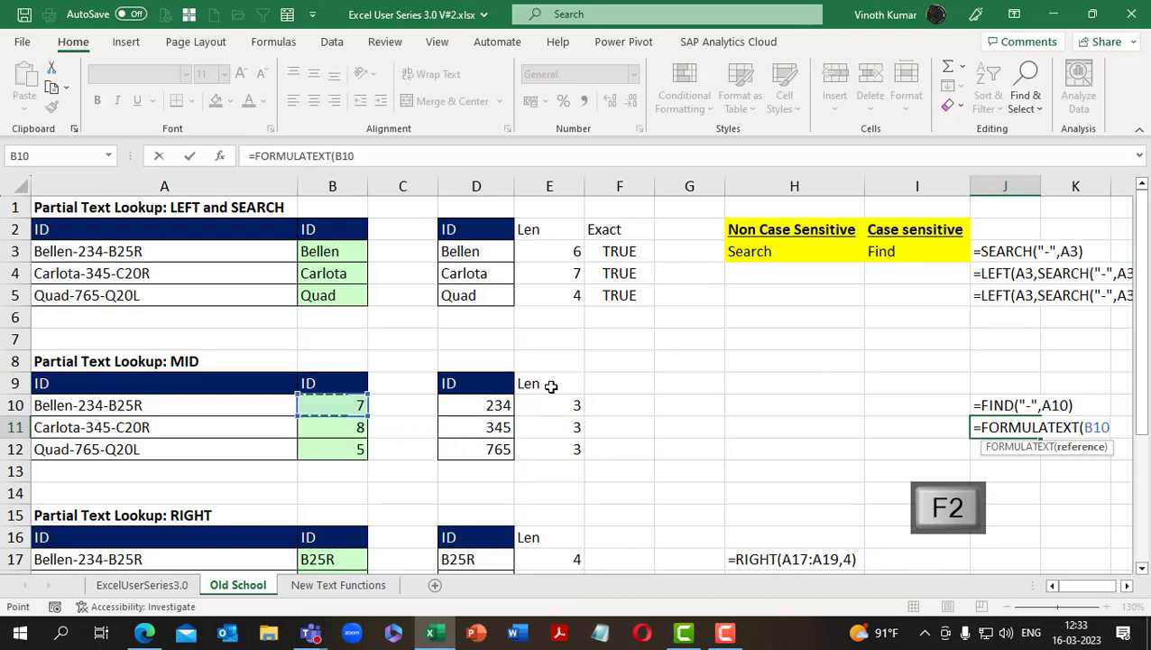
key("Return")
Enter =FORMULATEXT(B10) in cell J12, pointing the reference at B10
type("=form")
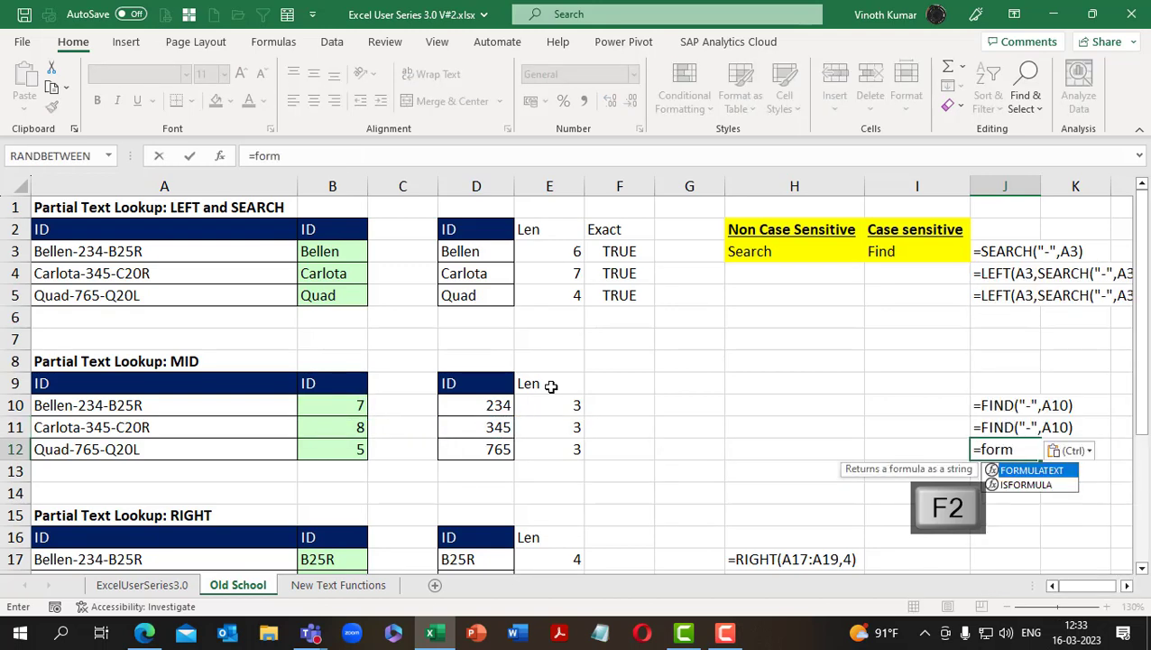
key("Tab")
key("Left")
key("Left")
key("Left")
key("Left")
key("Left")
key("Left")
key("Left")
key("Left")
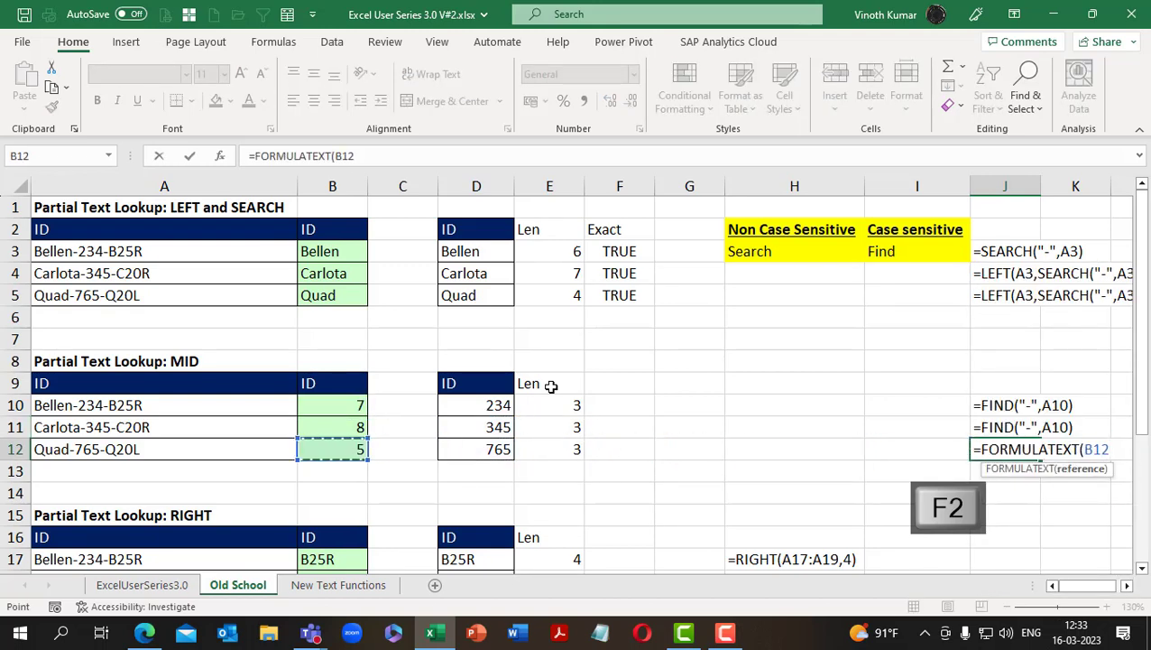
key("Up")
key("Up")
key("Return")
Enter a FORMULATEXT formula in cell J13 that refers to B10
type("=form")
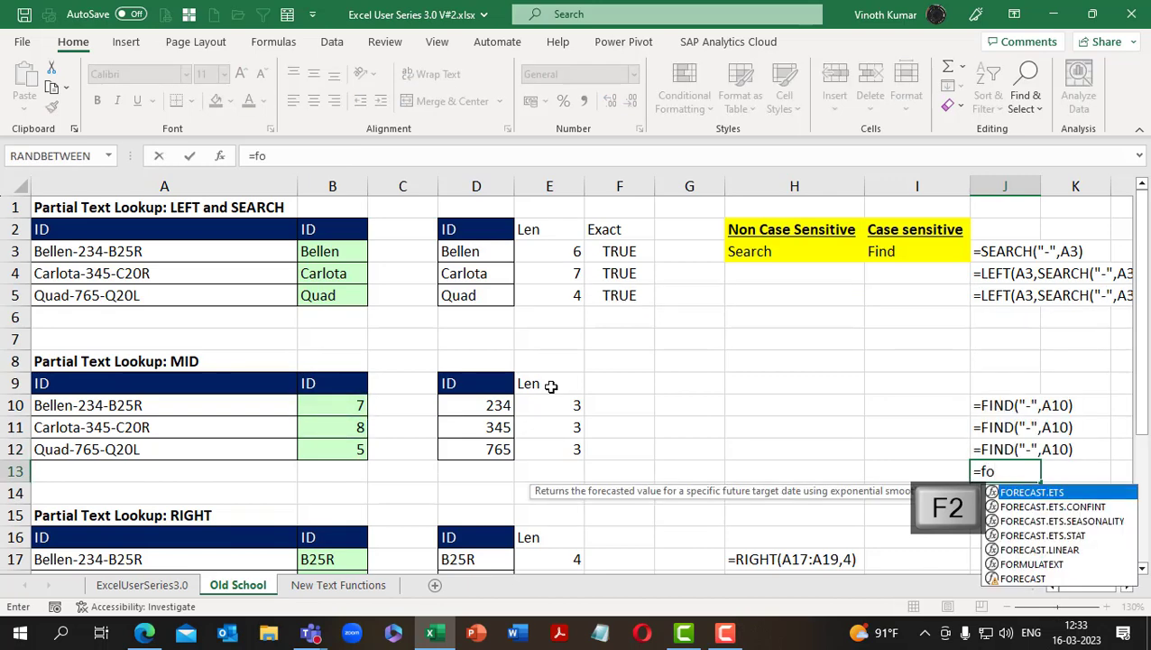
key("Left")
key("Left")
key("Left")
key("Right")
key("Right")
key("Right")
key("F2")
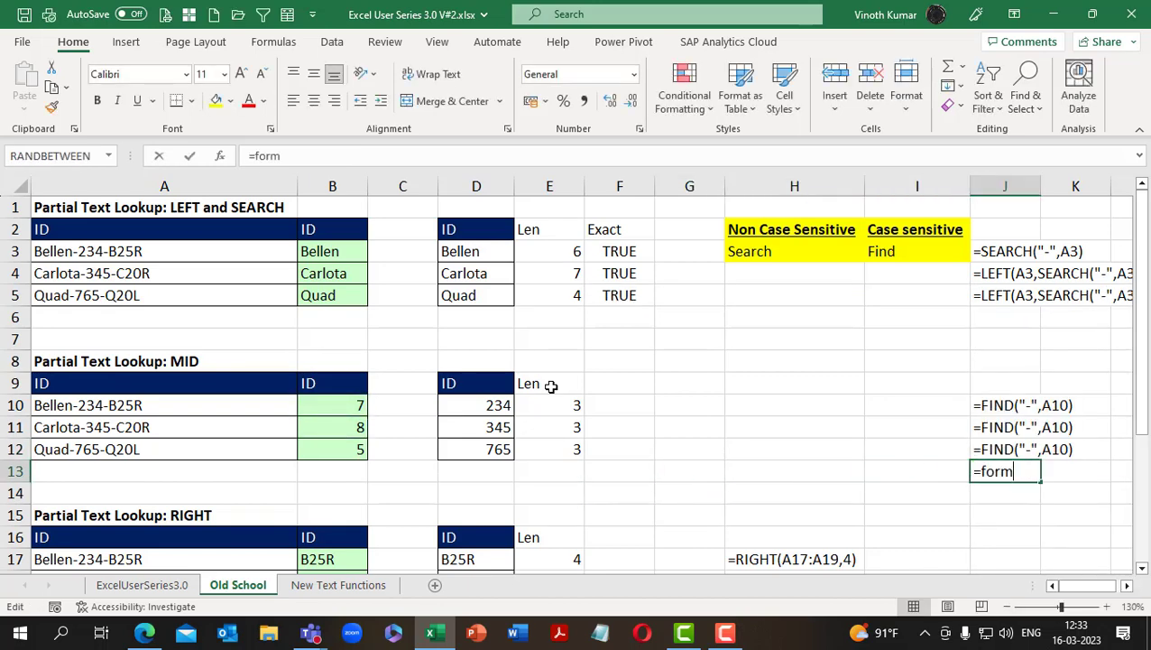
type("u")
key("Tab")
key("ctrl+c")
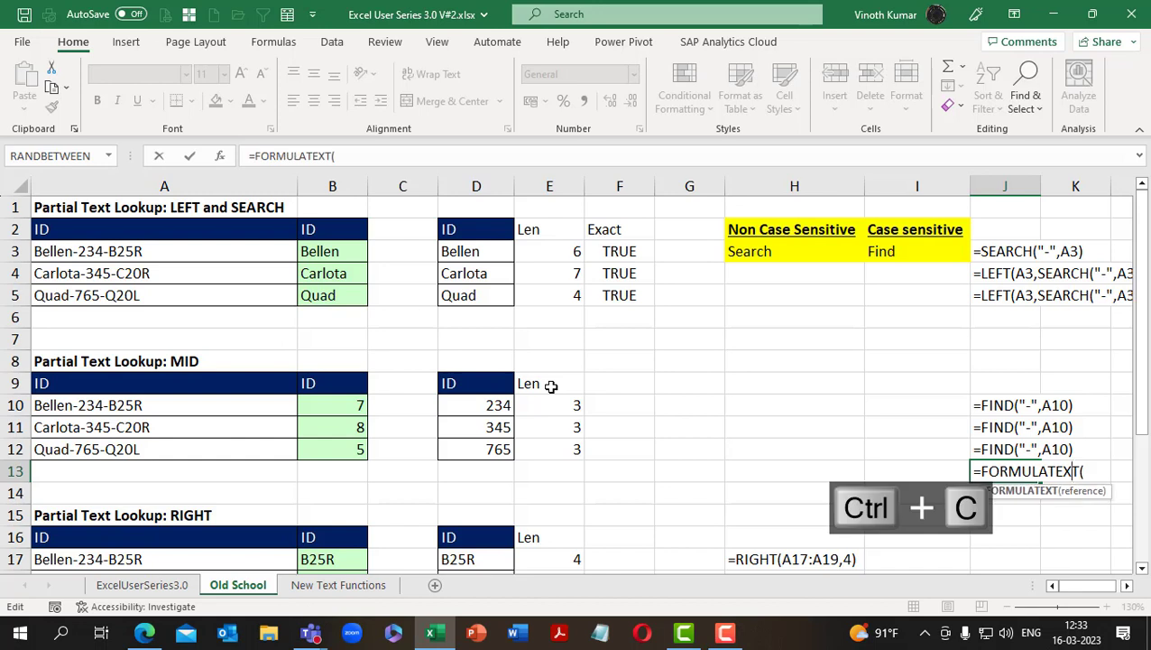
key("alt+e")
key("alt+s")
key("alt+v")
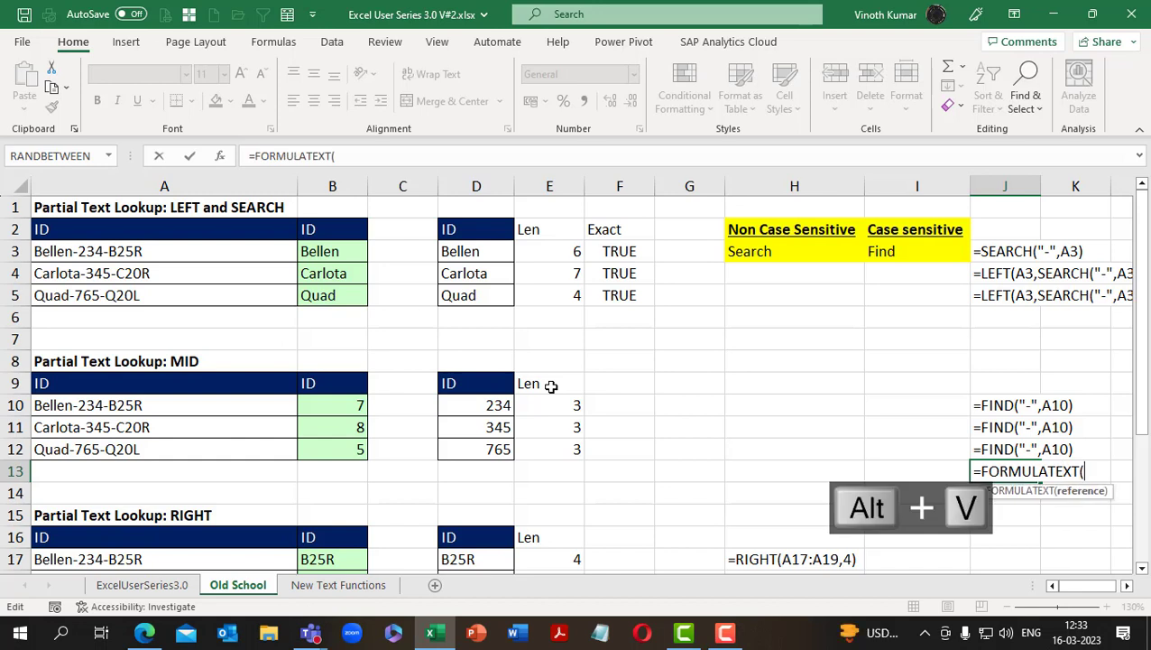
key("Left")
key("Left")
key("Left")
key("Left")
key("Left")
key("Left")
key("Left")
key("Left")
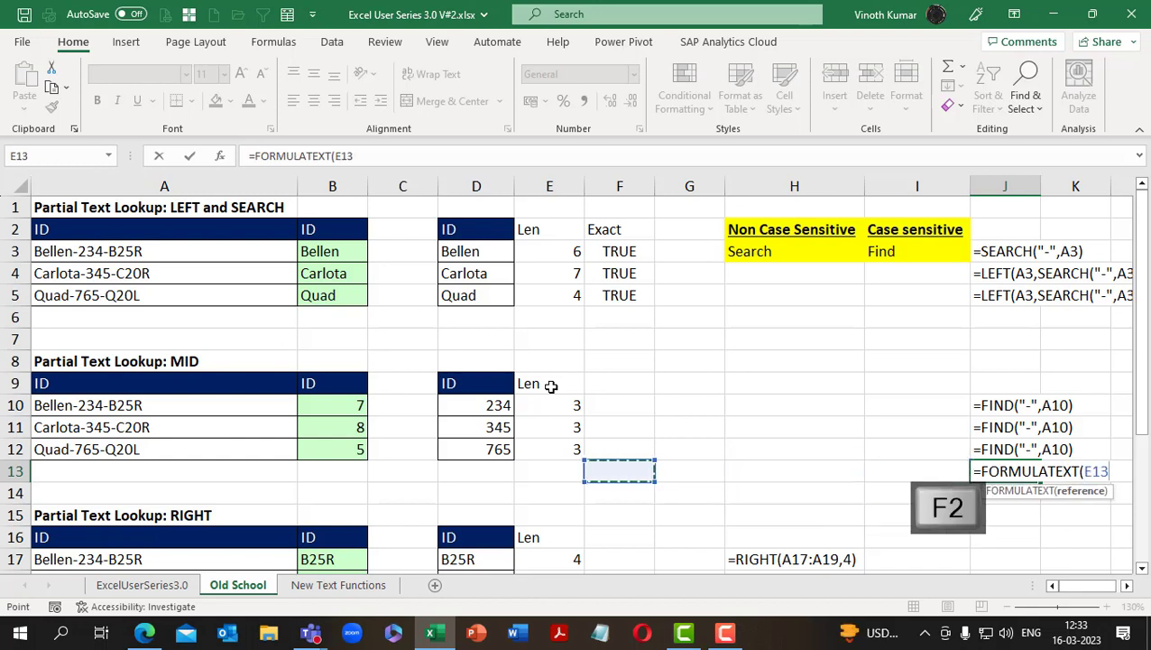
key("Up")
key("Up")
key("Return")
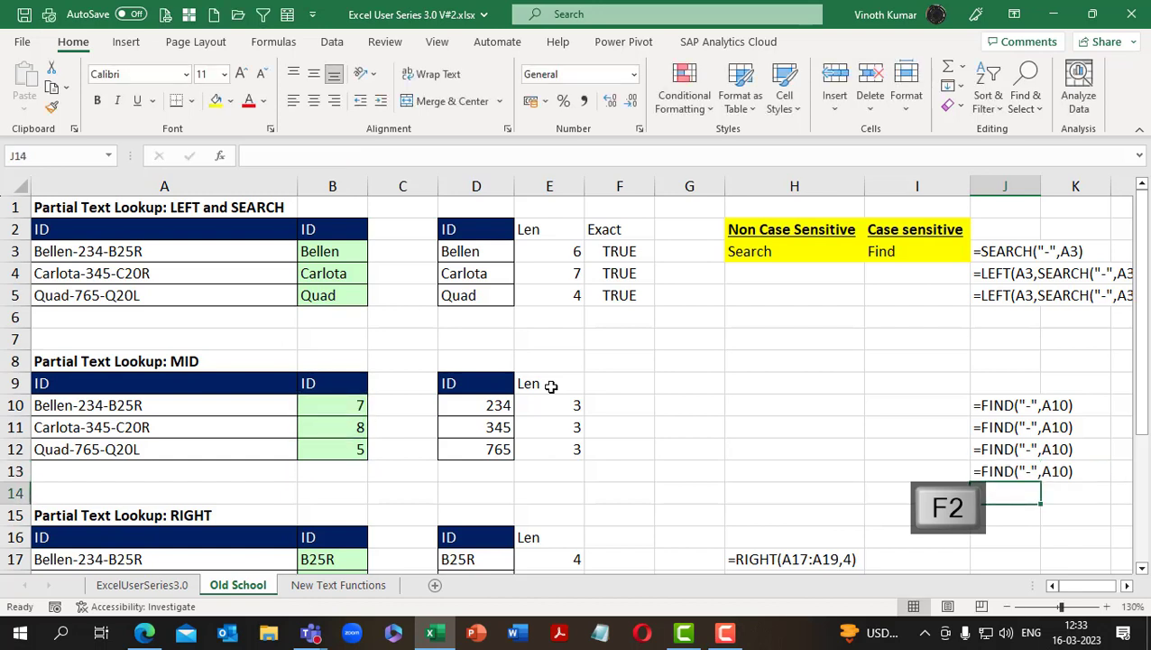
Replace the FORMULATEXT formula in J10 with its static text by pasting values only over the same cell
key("Up")
key("Up")
key("Up")
key("Up")
key("ctrl+c")
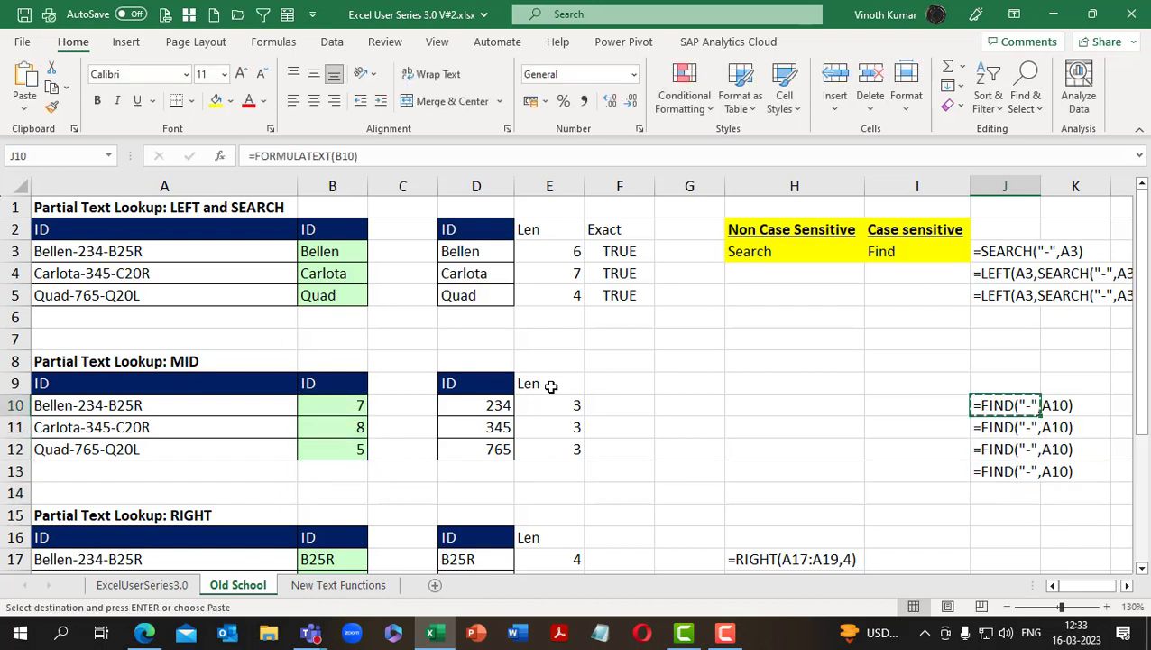
key("alt+e")
key("s")
key("v")
key("Return")
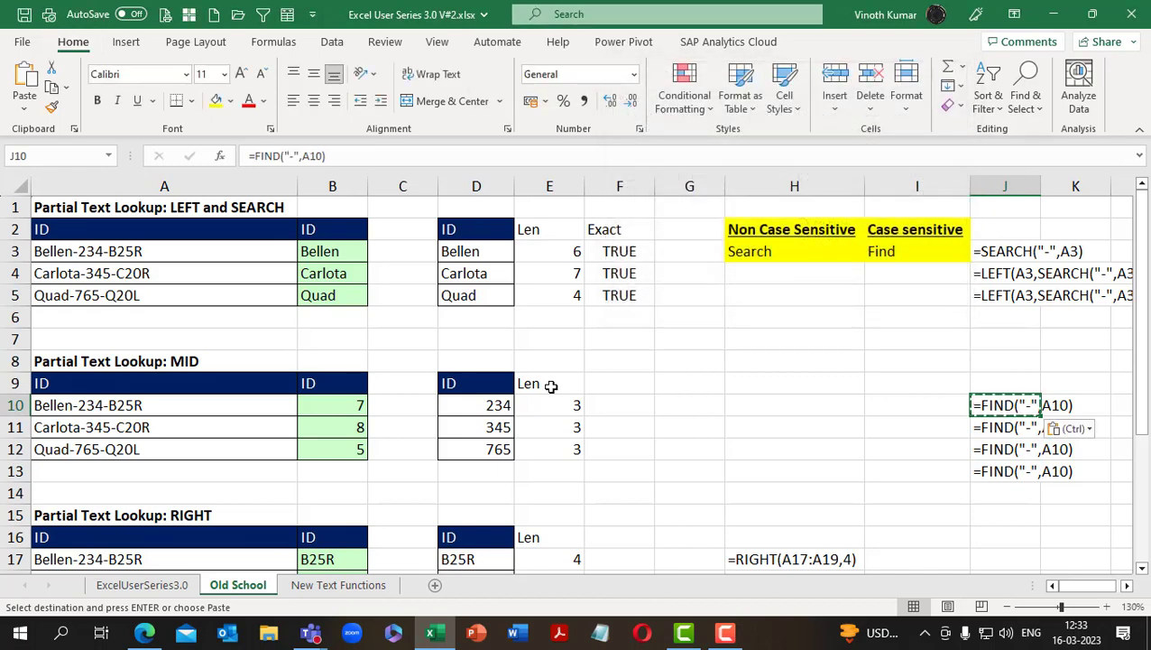
key("Escape")
Wrap the FIND formula in B10 in MID so that it reads =MID(A10,FIND("-",A10),3)
key("Left")
key("Left")
key("Left")
key("Left")
key("Left")
key("Left")
key("Left")
key("Left")
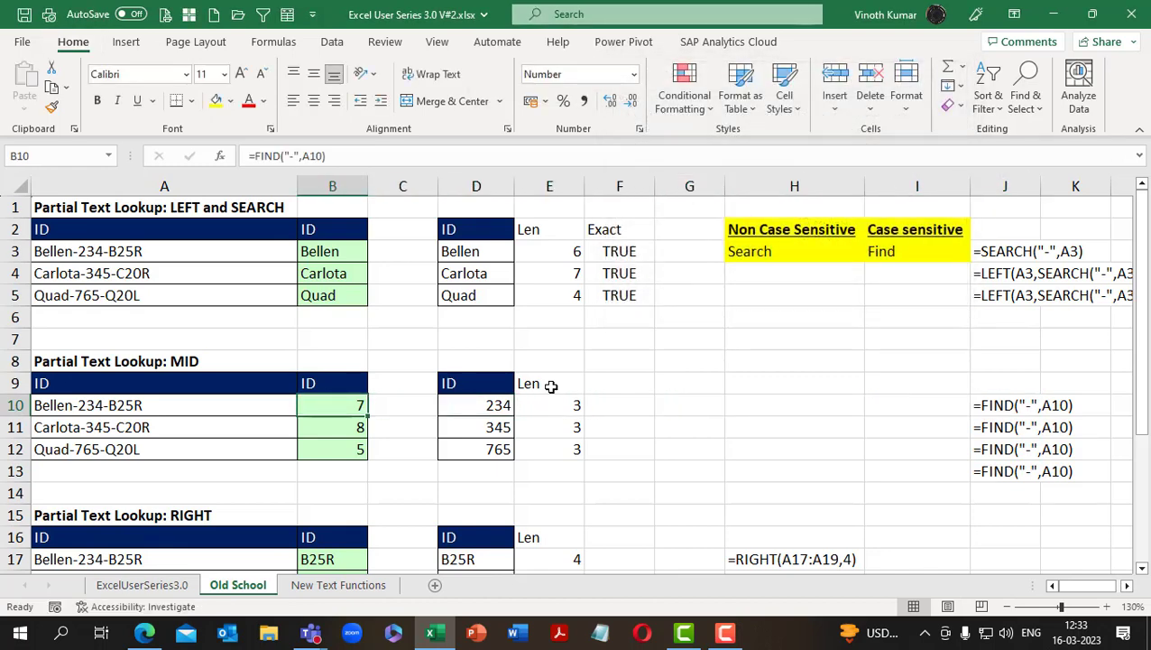
key("F2")
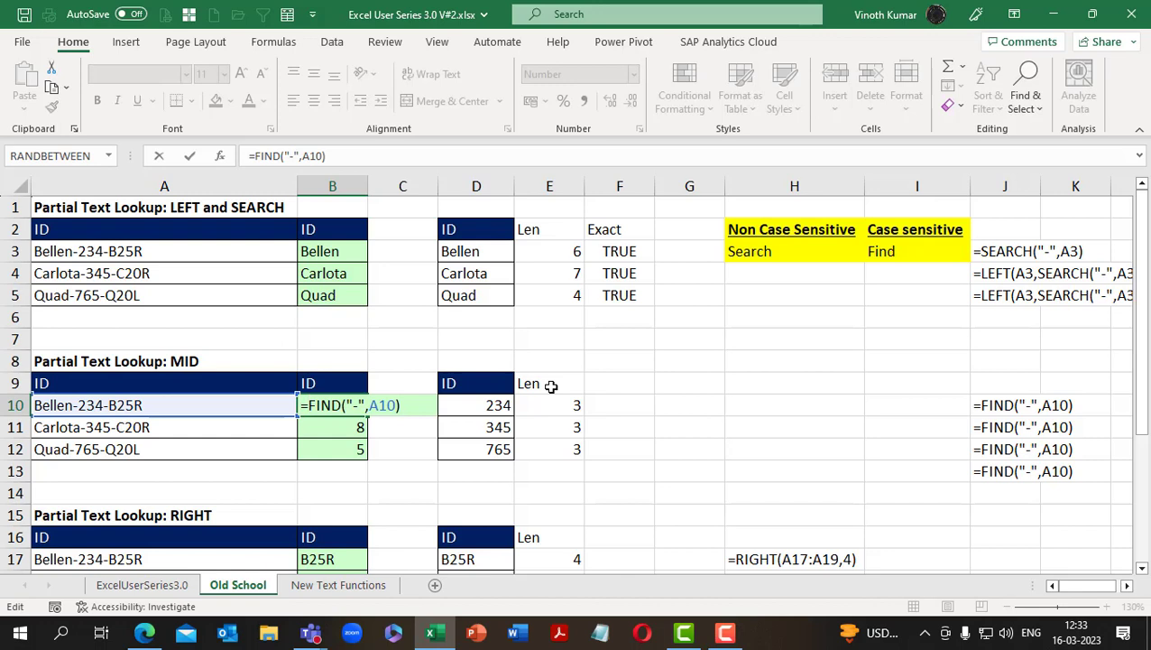
key("Home")
key("Right")
type("mid(")
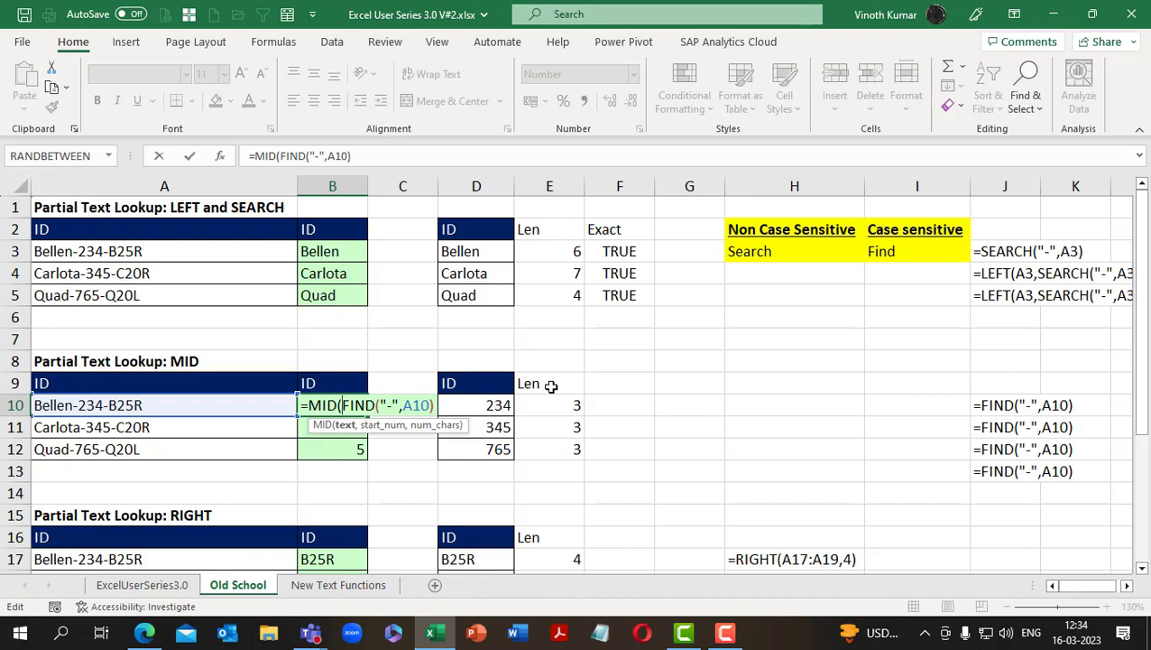
left_click(133, 405)
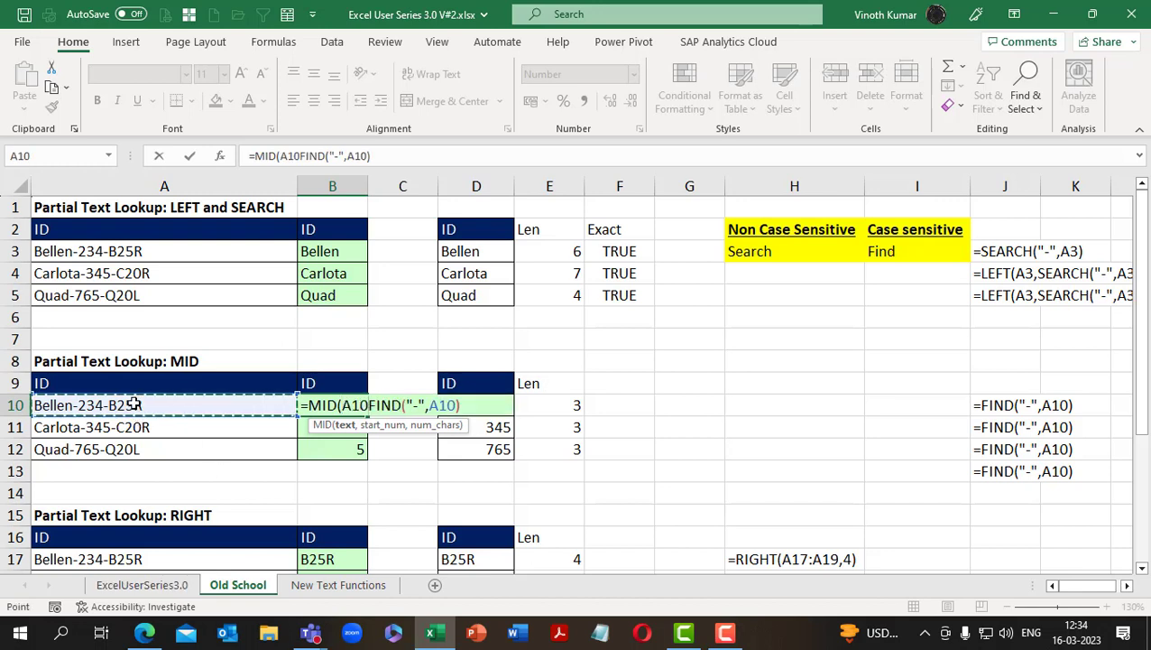
type(",")
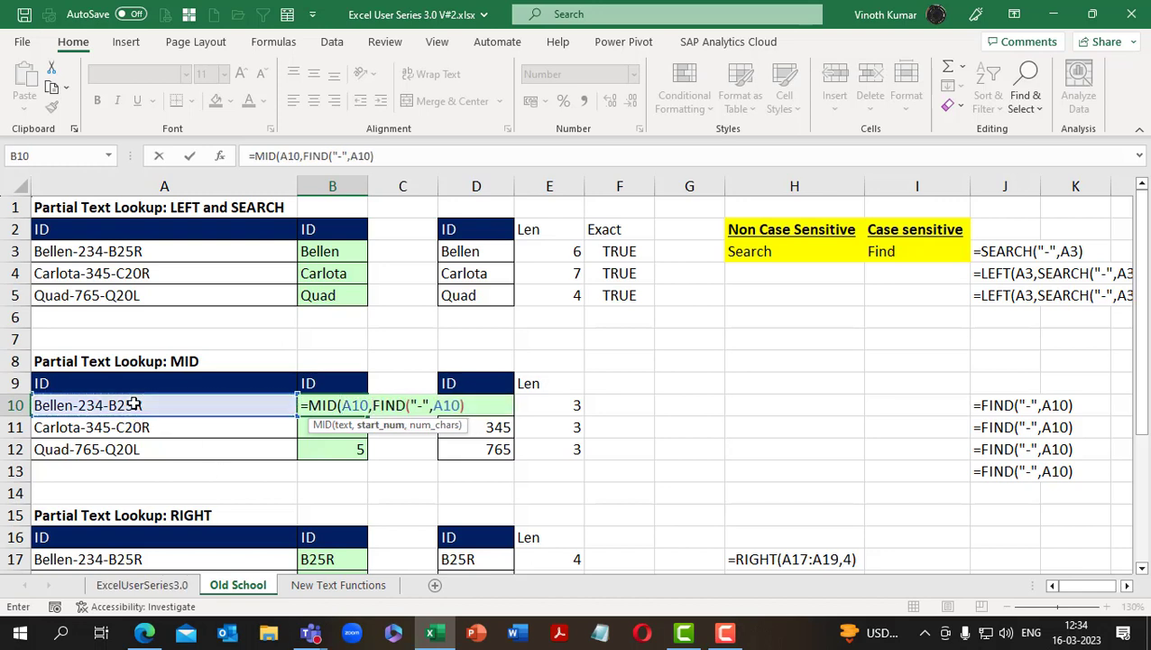
left_click(472, 405)
type(",")
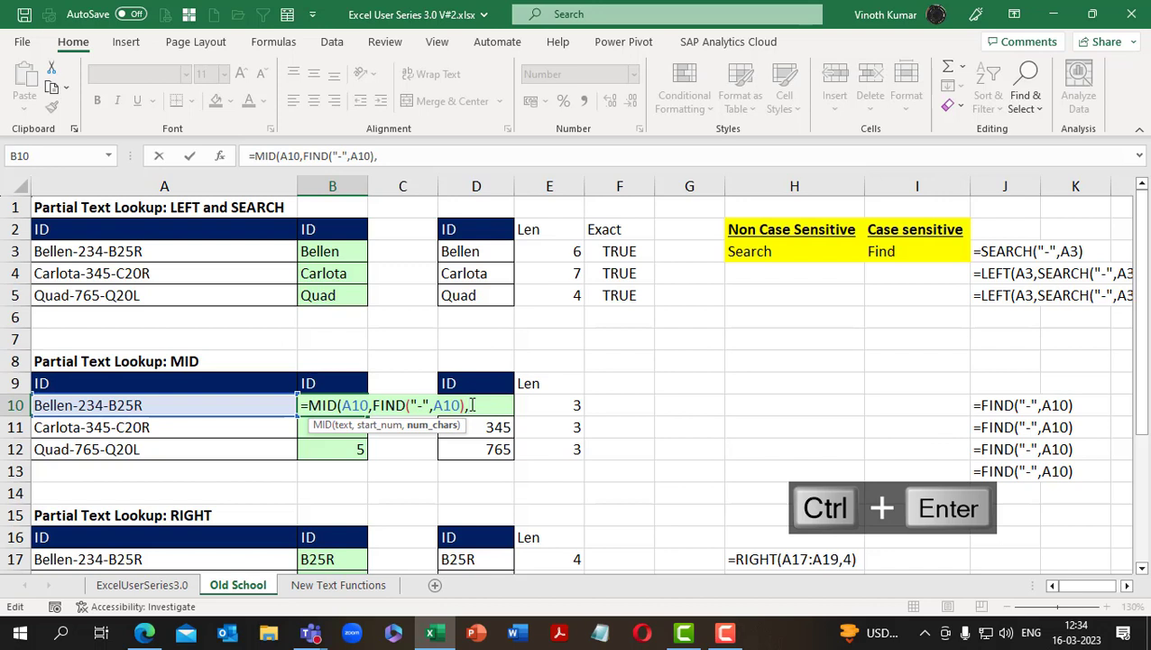
type("3")
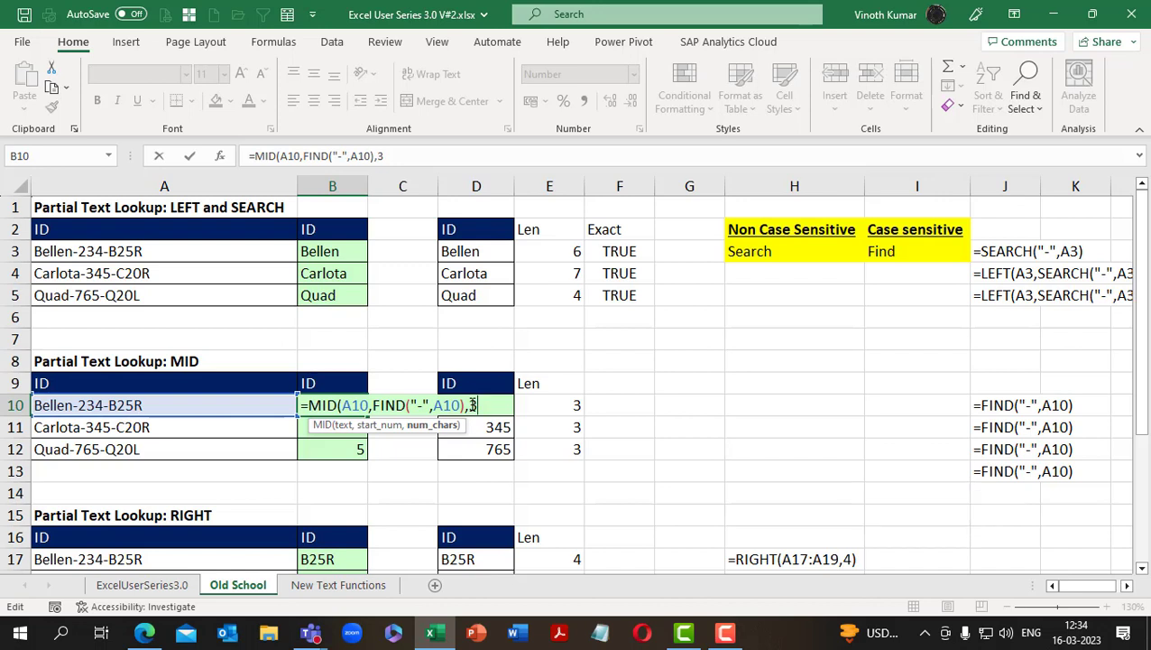
type(")")
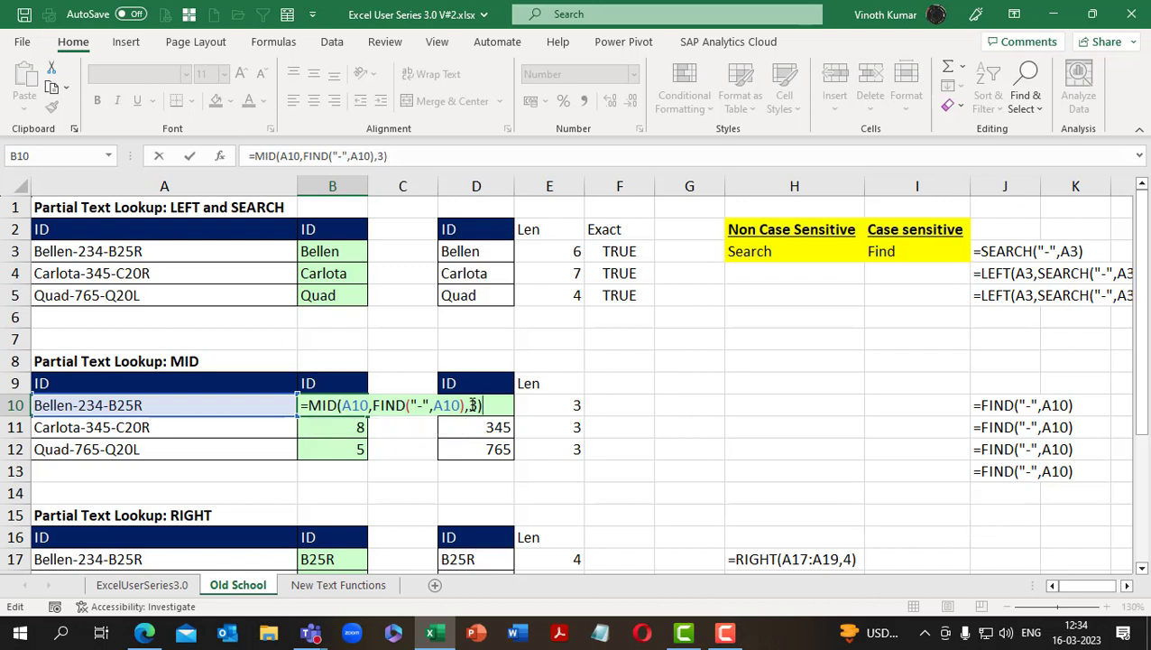
key("ctrl+Return")
Fill the MID formula from B10 down through B12
key("shift+Down")
key("shift+Down")
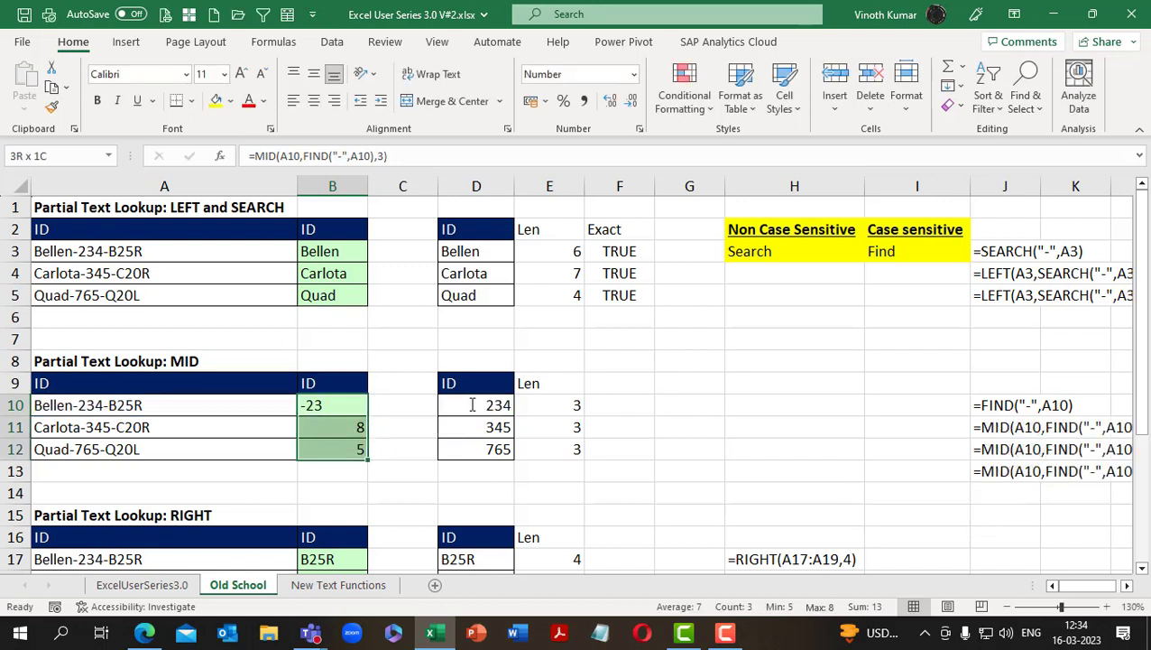
key("ctrl+d")
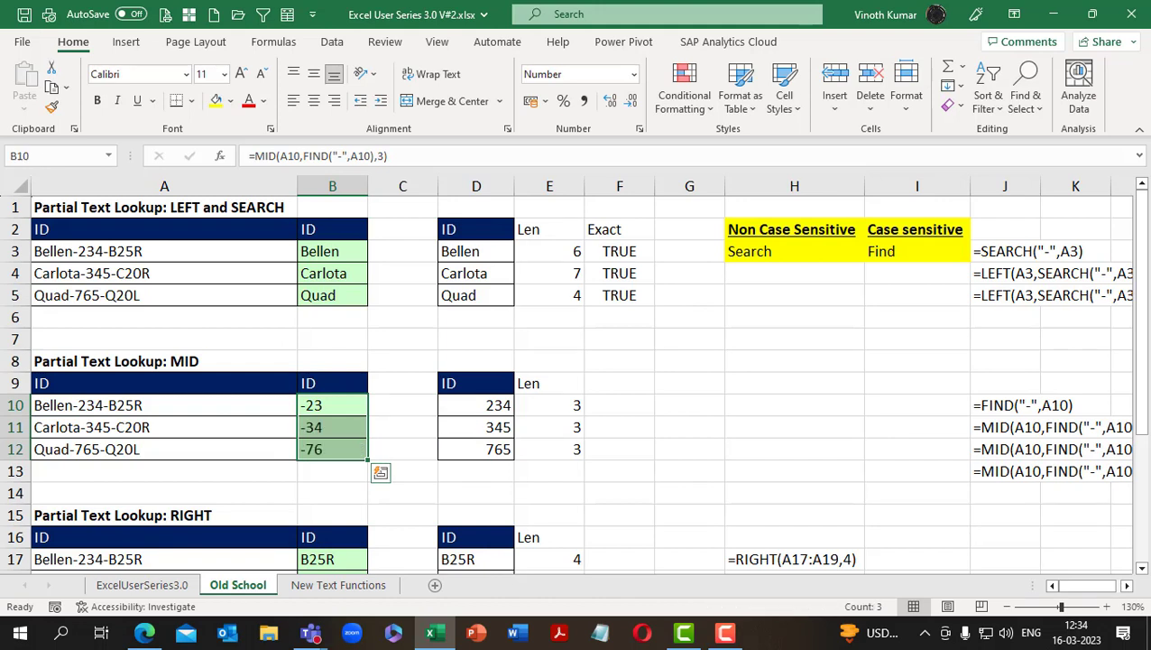
Replace the FORMULATEXT formula in J11 with its static text by pasting values only over the same cell
key("ctrl+c")
key("alt+s")
left_click(1129, 587)
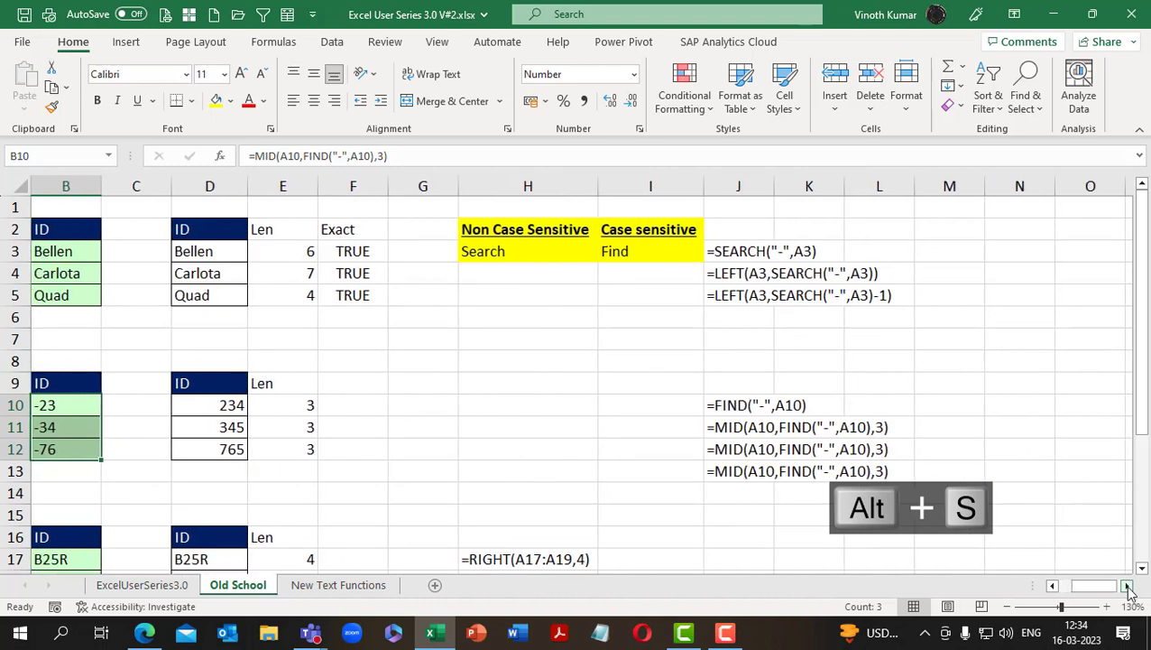
key("alt+v")
left_click(1052, 586)
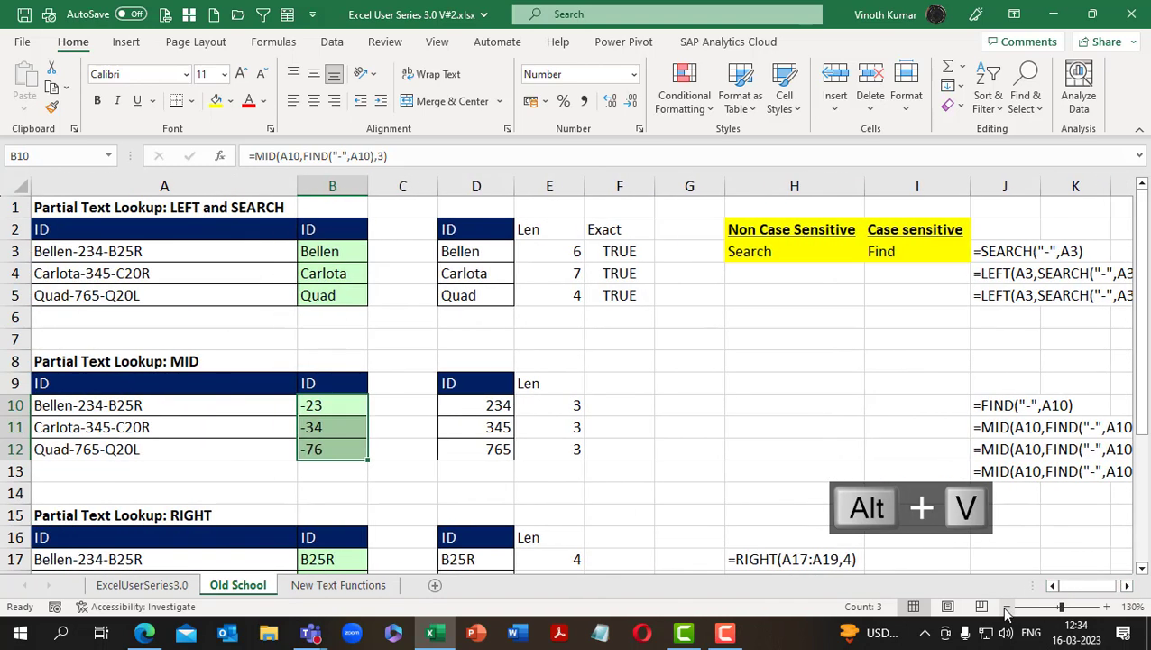
left_click(1006, 606)
key("F2")
left_click(914, 413)
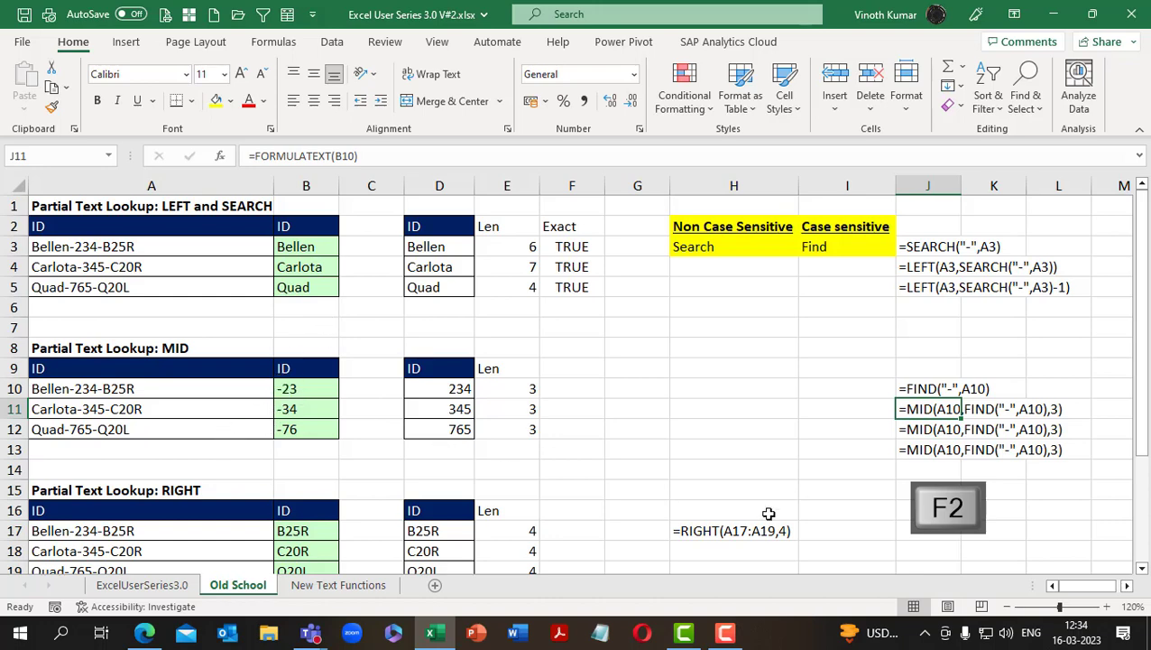
key("ctrl+c")
key("alt+e")
key("s")
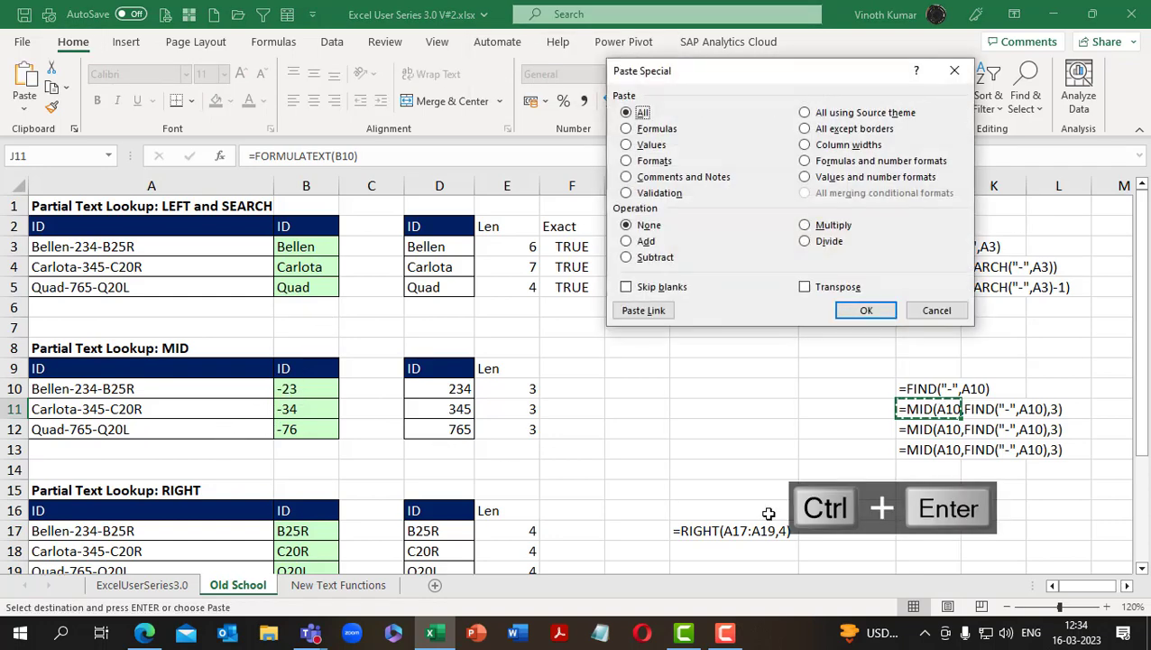
key("v")
key("Return")
key("ctrl+d")
Add 1 to the start position in the B10 formula, making it =MID(A10,FIND("-",A10)+1,3)
key("Left")
key("Left")
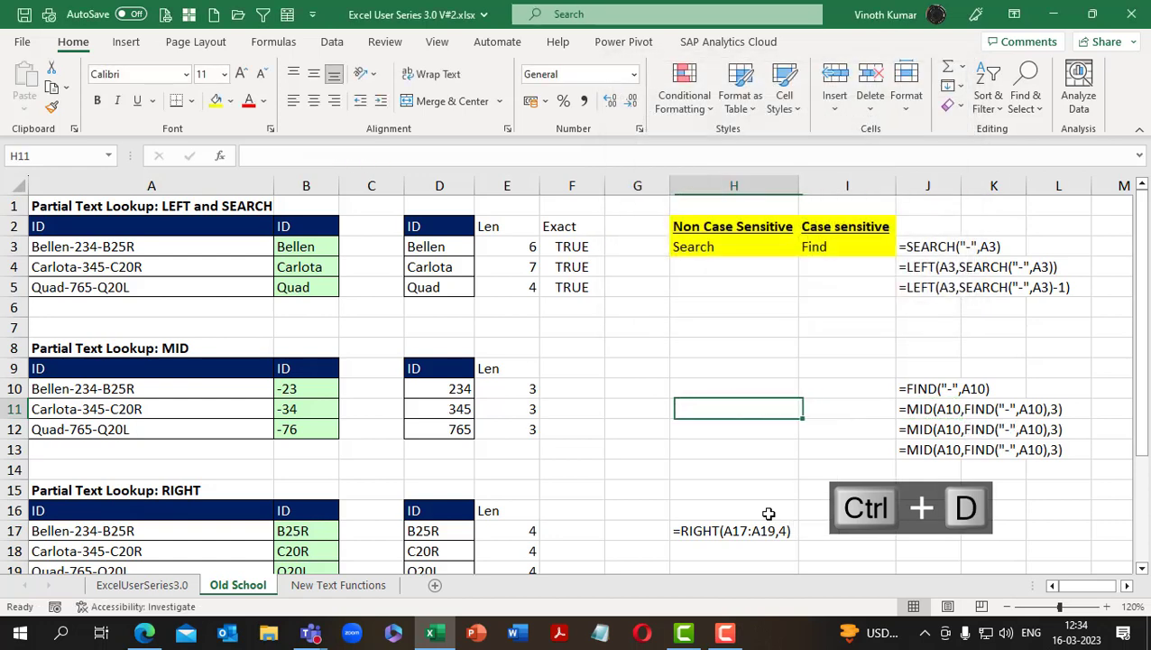
key("Left")
key("Left")
key("Left")
key("Left")
key("Left")
key("Left")
key("Up")
key("F2")
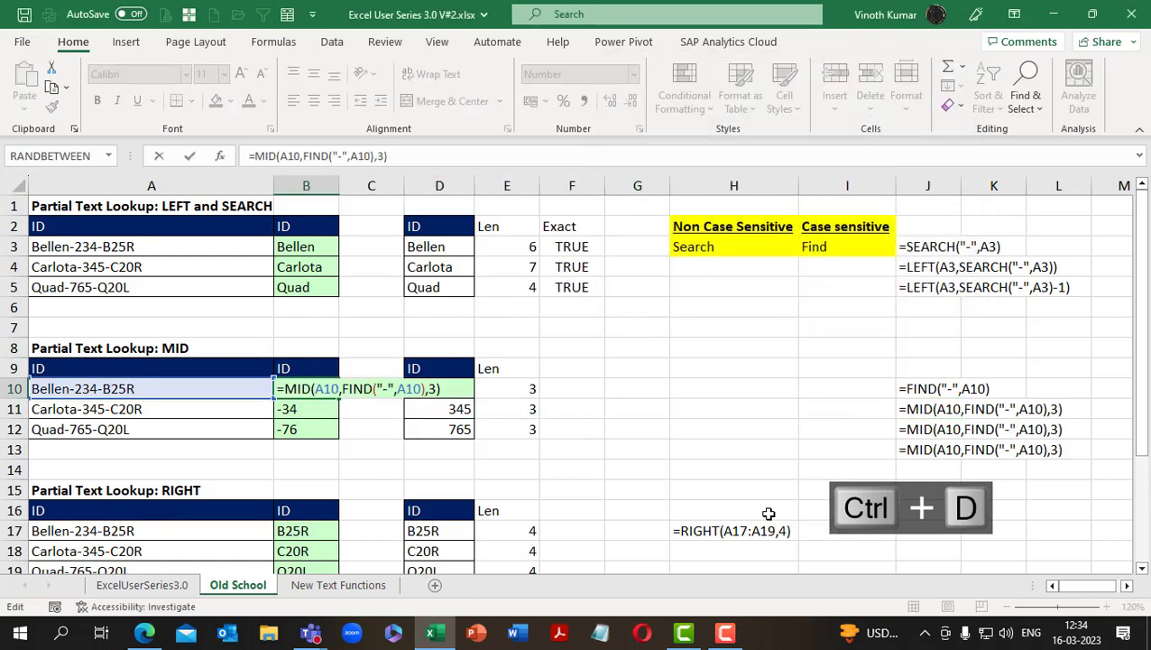
key("Left")
key("Left")
key("Left")
key("Left")
type("+")
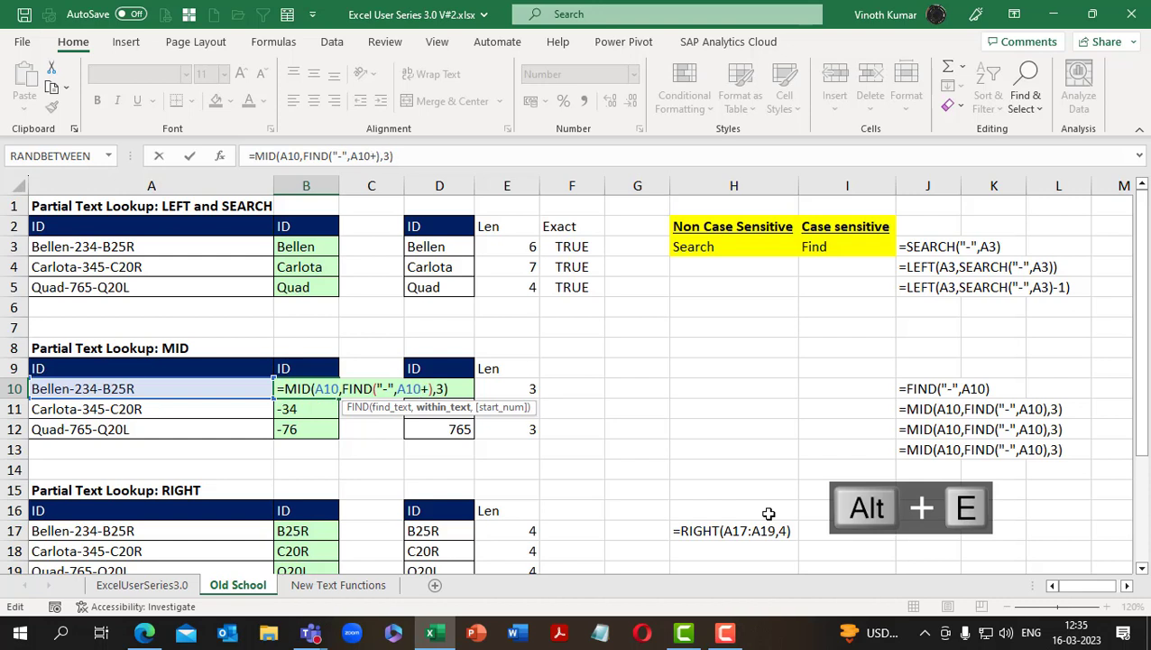
key("BackSpace")
key("Right")
type("+")
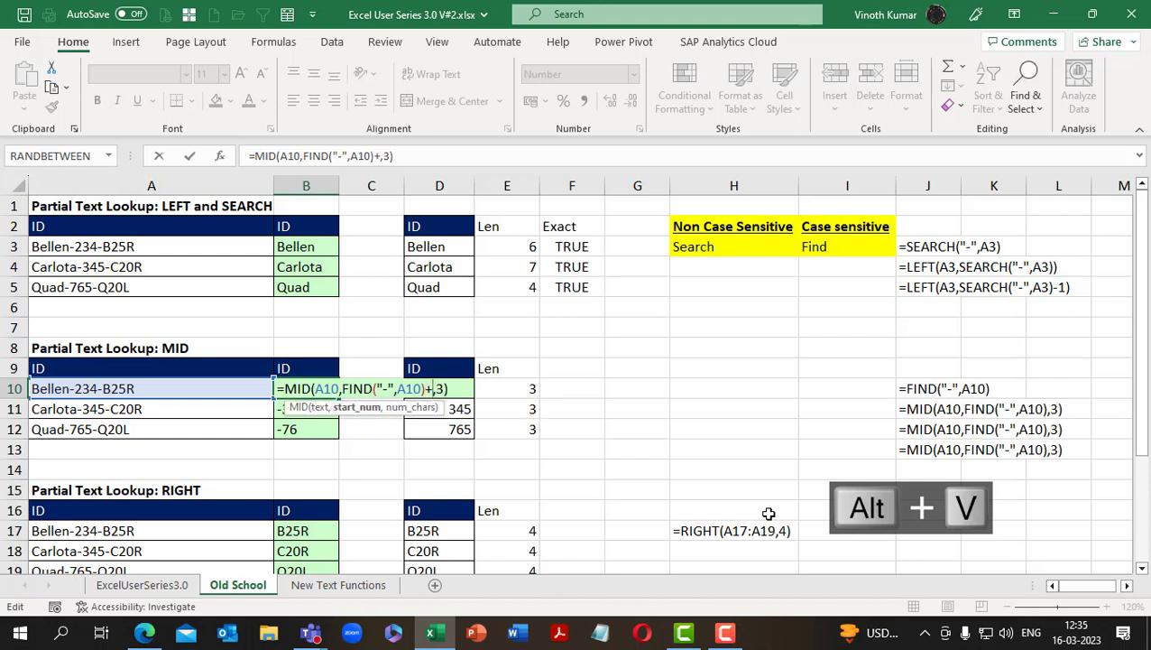
type("1")
key("ctrl+Return")
Fill the corrected MID formula, with +1 in its start position, from B10 down through B12
key("shift+Down")
key("shift+Down")
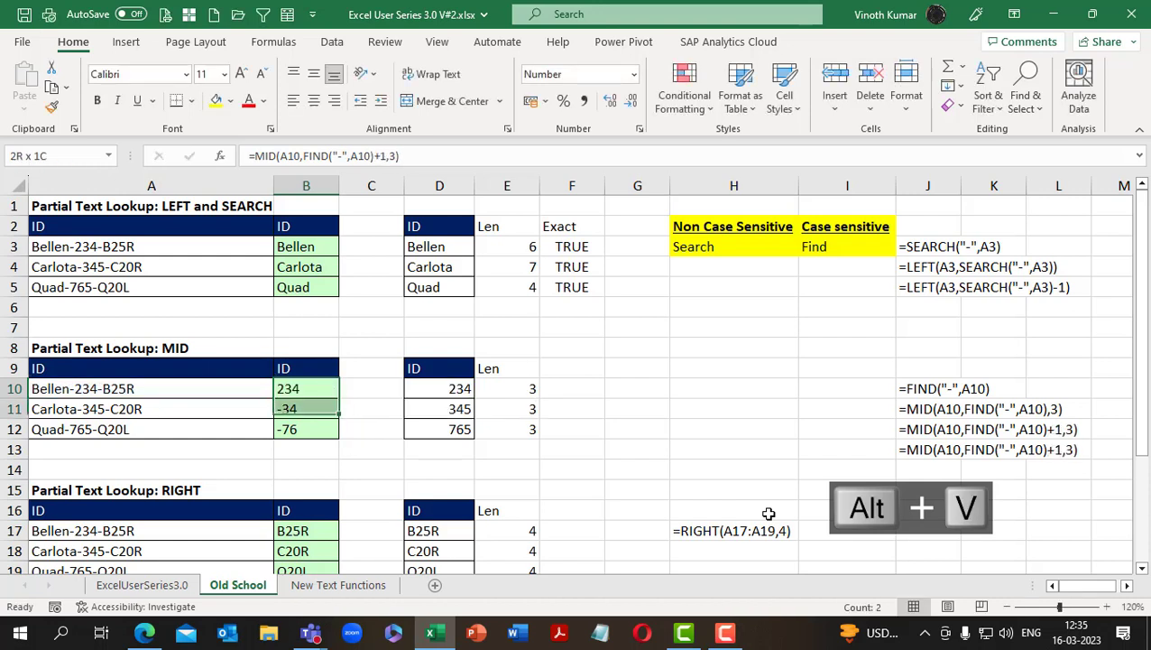
key("ctrl+d")
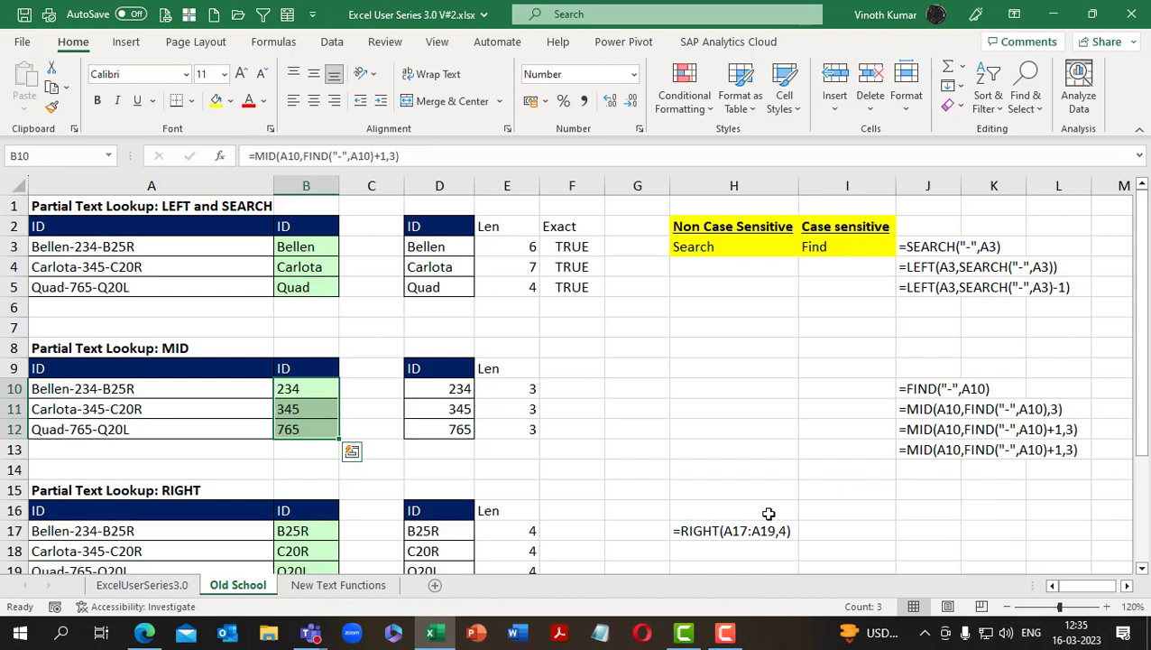
Replace the FORMULATEXT formula in J12 with its static text by pasting values only over the same cell
key("Right")
key("Right")
key("Right")
key("Right")
key("Right")
key("Right")
key("Right")
key("ctrl+c")
key("Right")
key("Down")
key("Down")
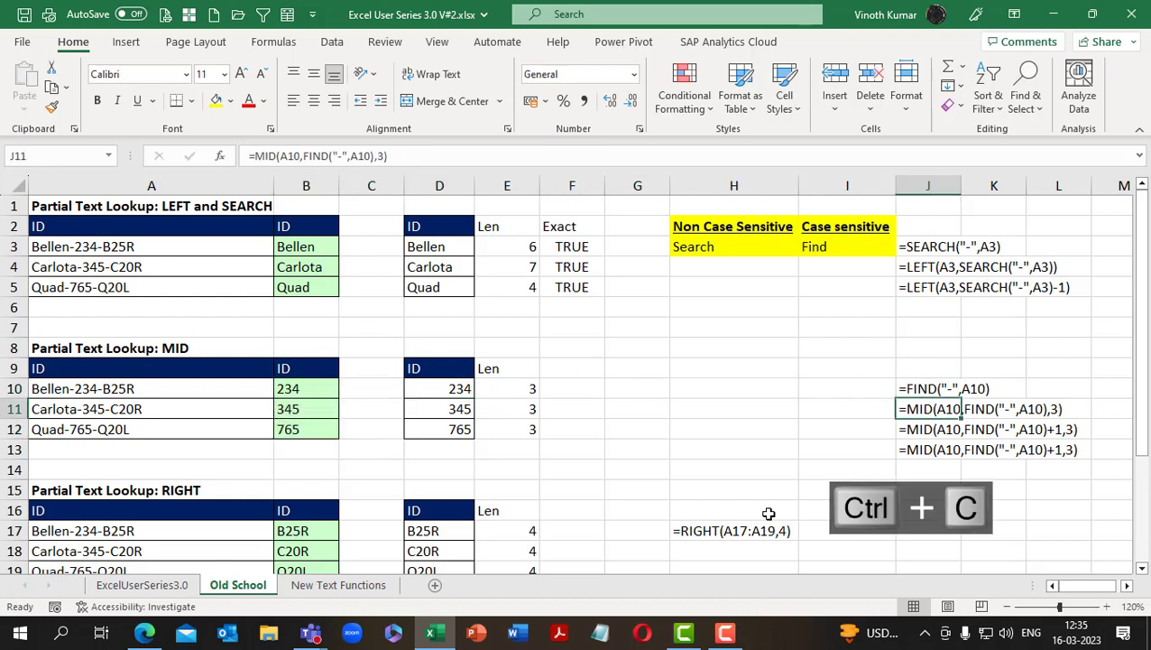
key("ctrl+c")
key("ctrl+v")
key("alt+e")
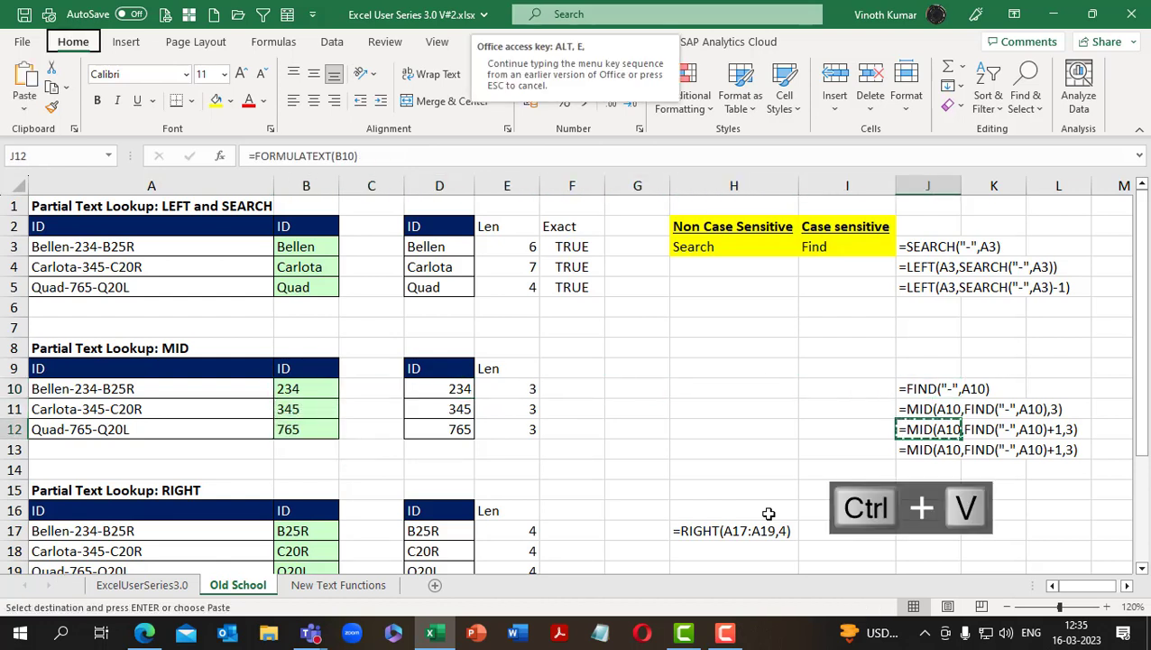
key("s")
key("v")
key("Return")
key("Escape")
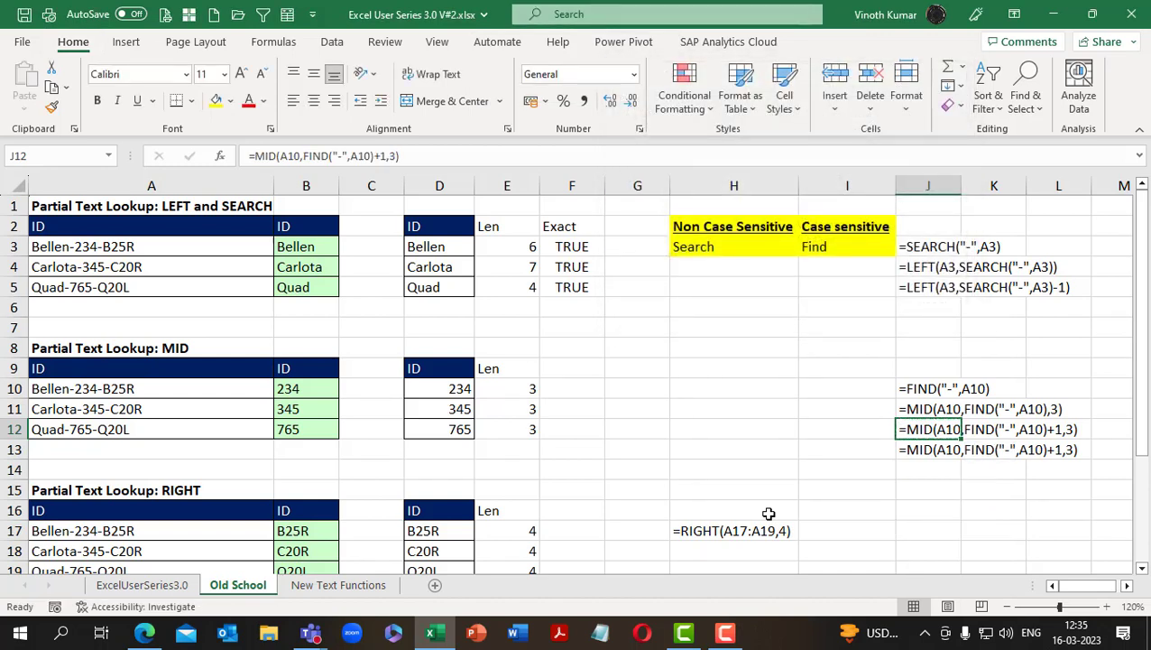
Copy the Exact check column from F2:F5 to the MID table, starting at F9
left_click_drag(560, 231, 564, 282)
key("ctrl+c")
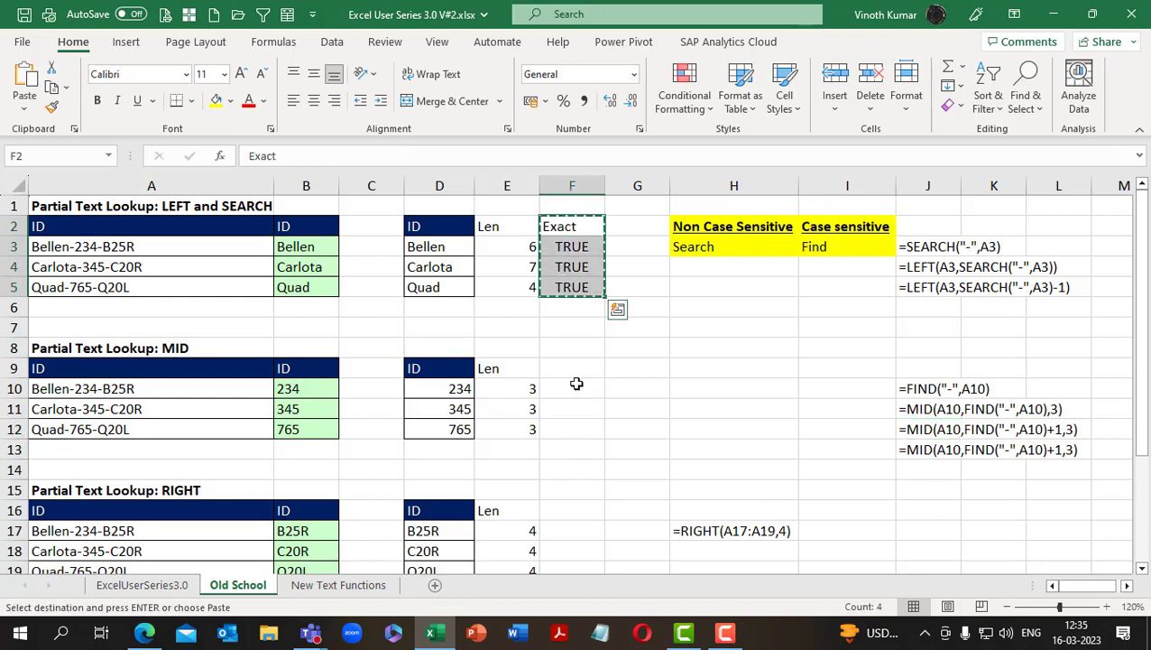
left_click(571, 369)
key("ctrl+v")
key("Escape")
left_click(676, 429)
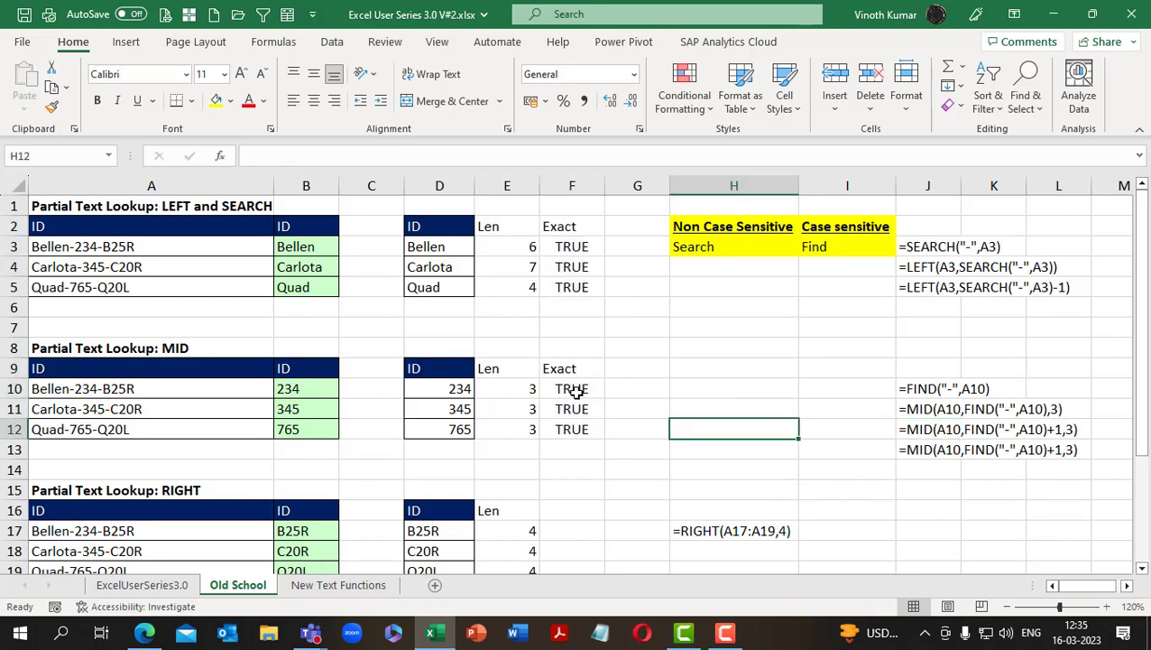
Compare the EXACT check in F10 with the expected IDs in D10:D12 and the MID results in B10:B12
left_click(576, 391)
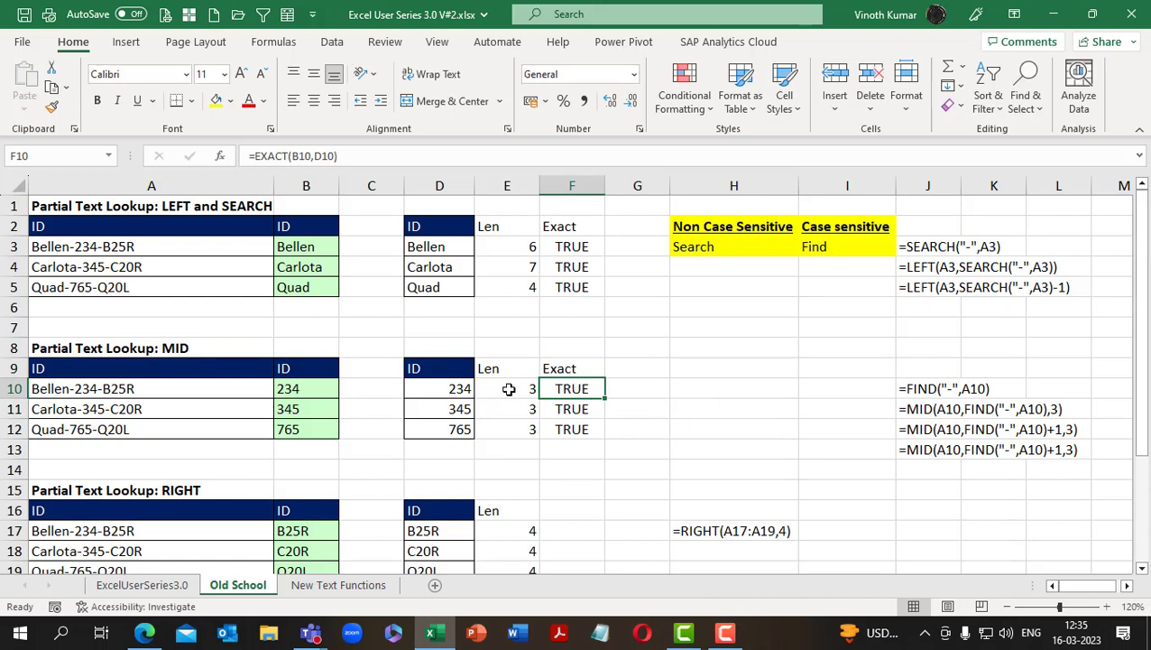
left_click_drag(456, 389, 456, 426)
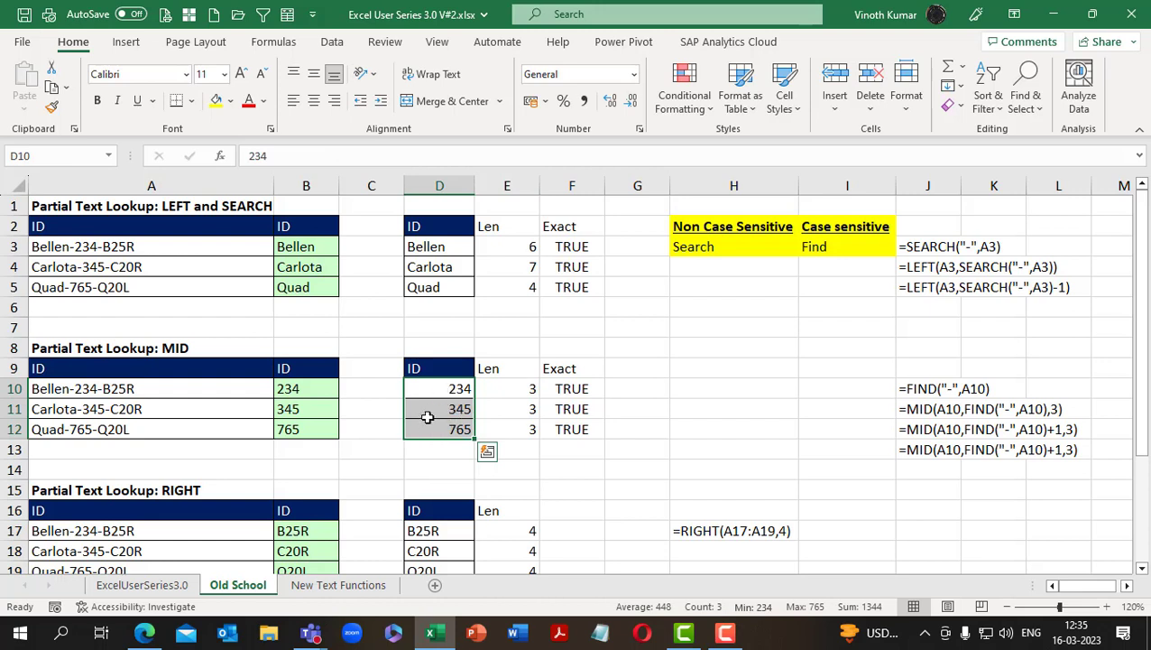
left_click_drag(319, 392, 319, 430)
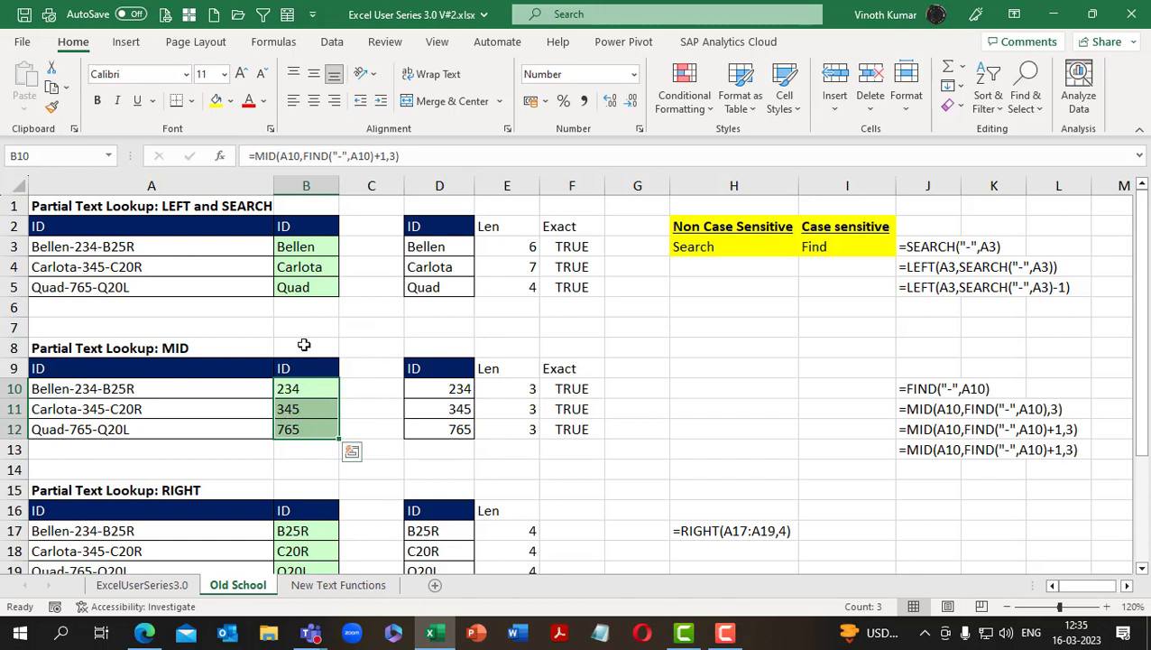
key("F2")
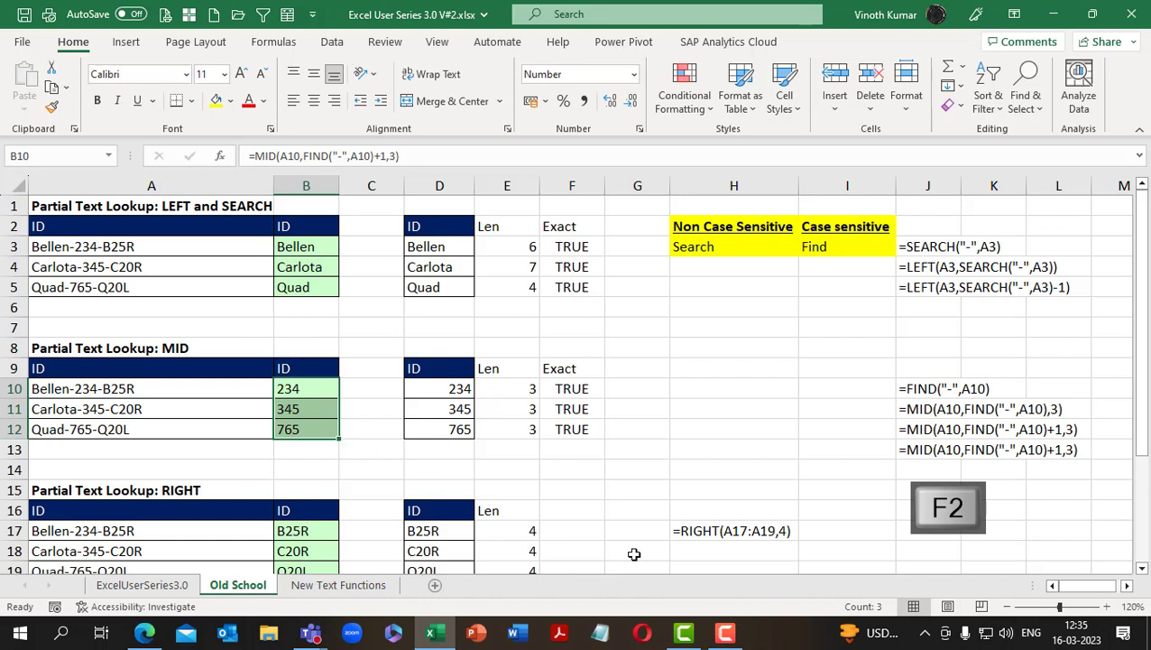
left_click(684, 428)
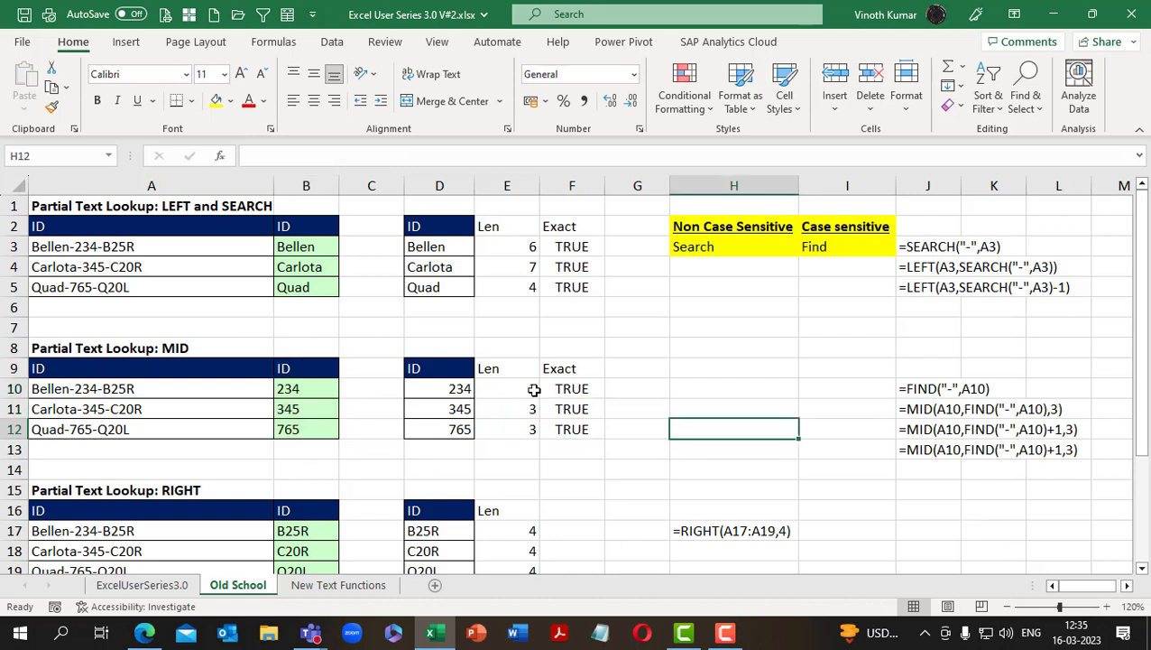
key("ctrl+Return")
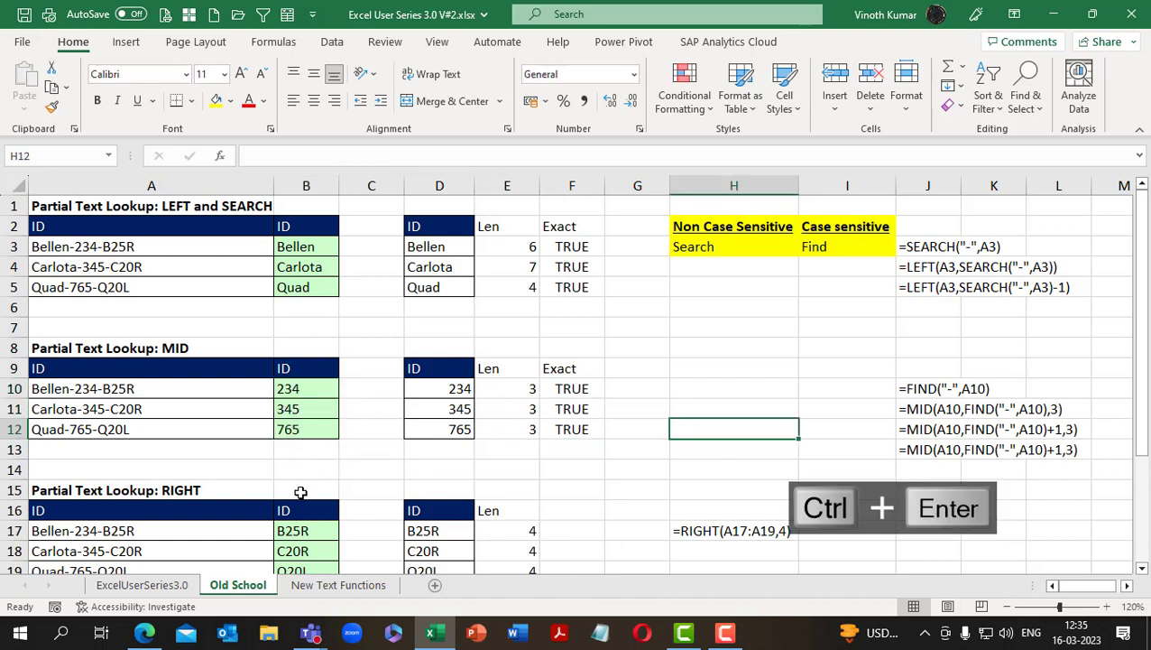
key("ctrl+d")
Add a double negative to the B10 formula, making it =--MID(A10,FIND("-",A10)+1,3), and fill it down through B12
left_click(321, 395)
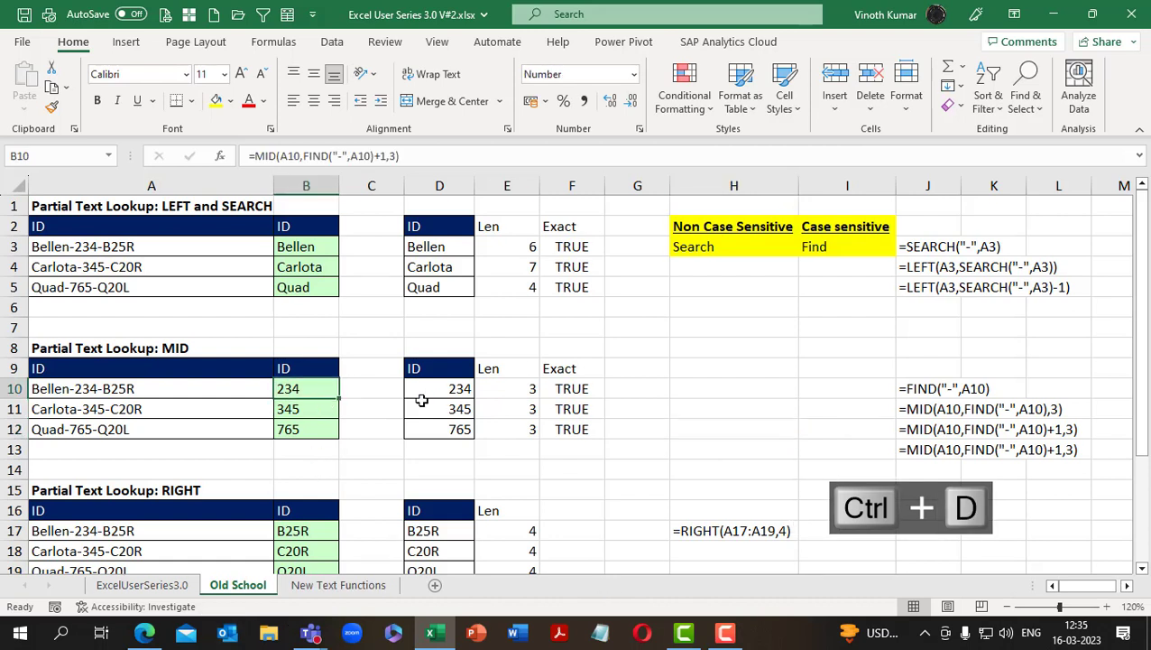
key("F2")
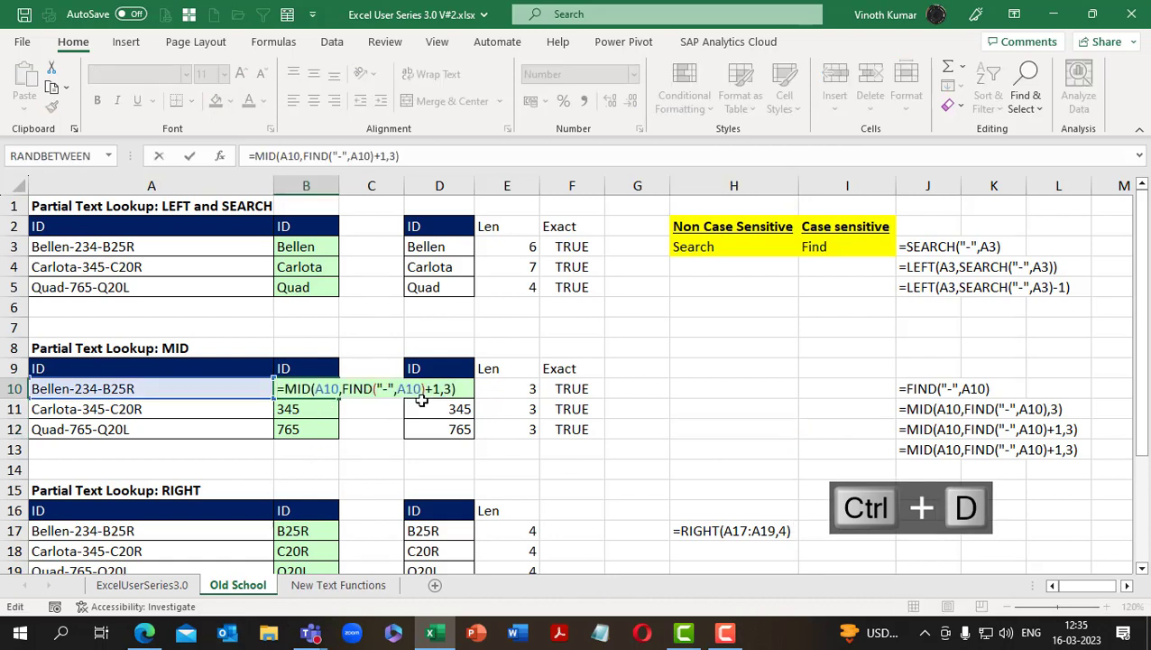
type("--")
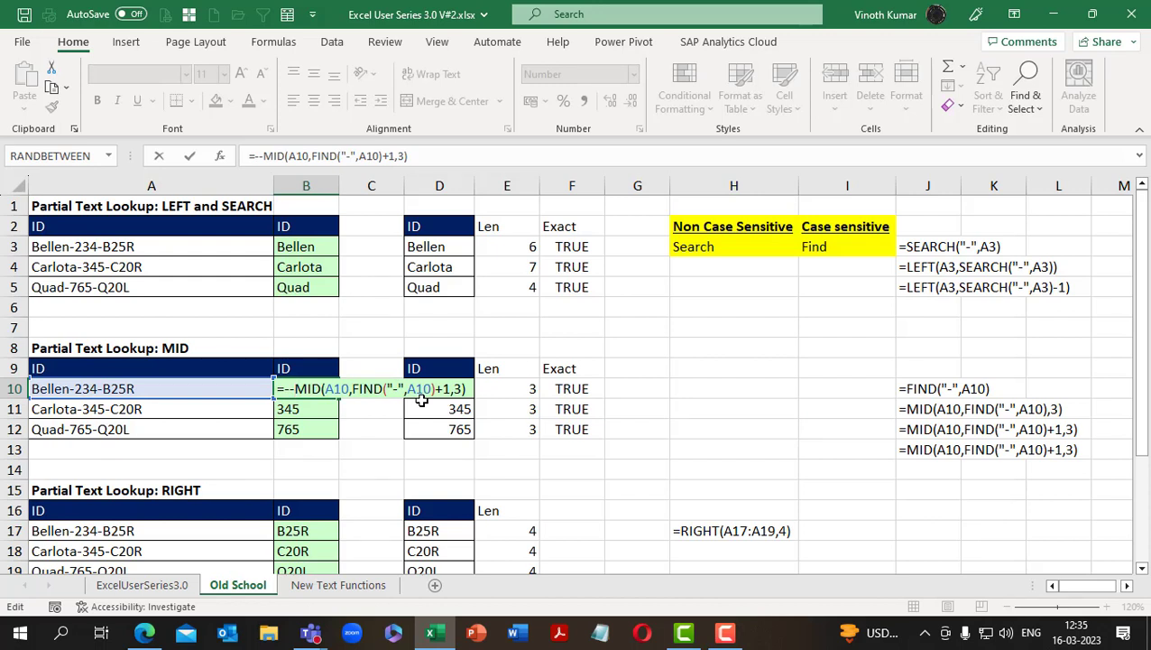
key("ctrl+Return")
key("shift+Down")
key("shift+Down")
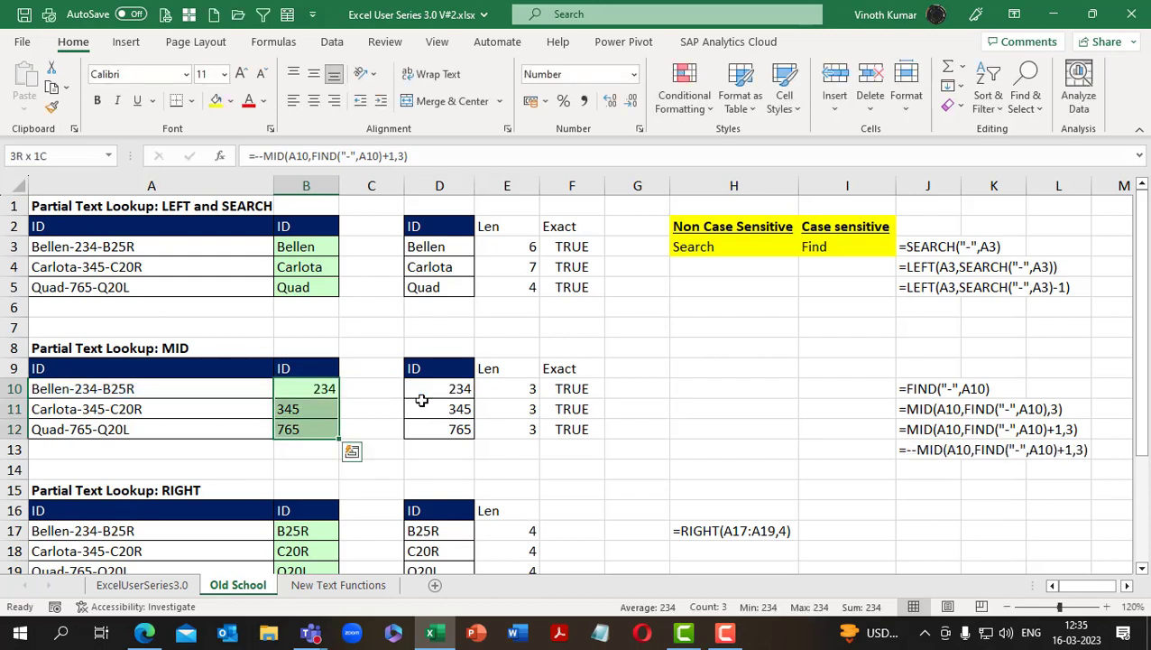
key("ctrl+d")
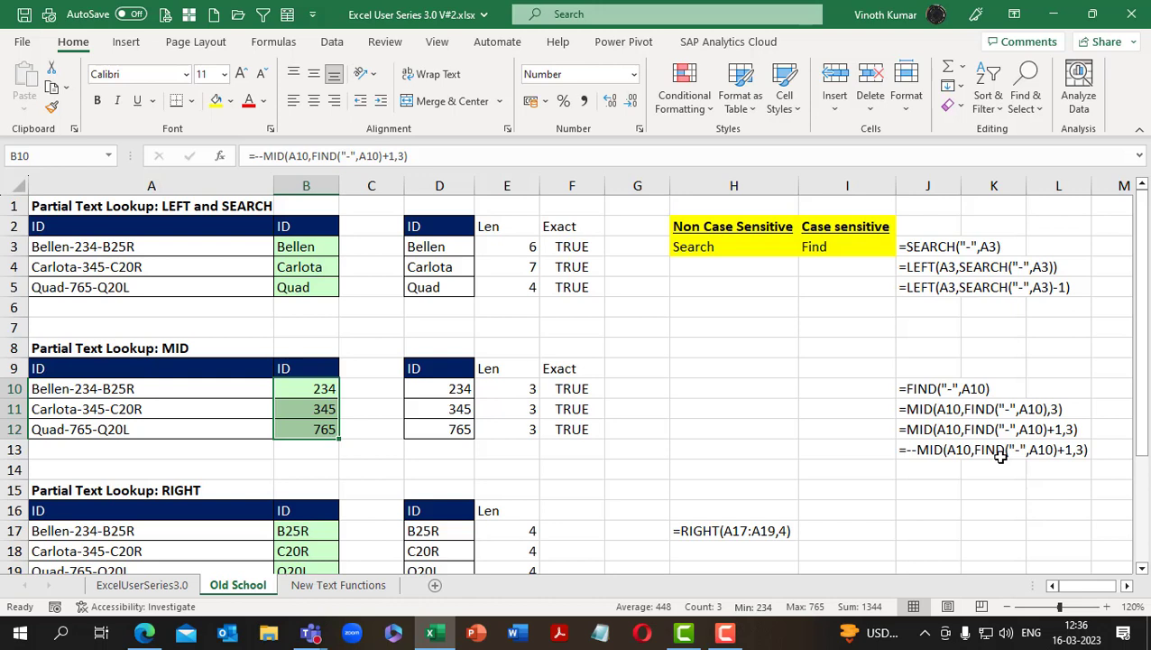
On the New Text Functions sheet, copy the FORMULATEXT formula from G3 to G10
key("ctrl+c")
key("ctrl+v")
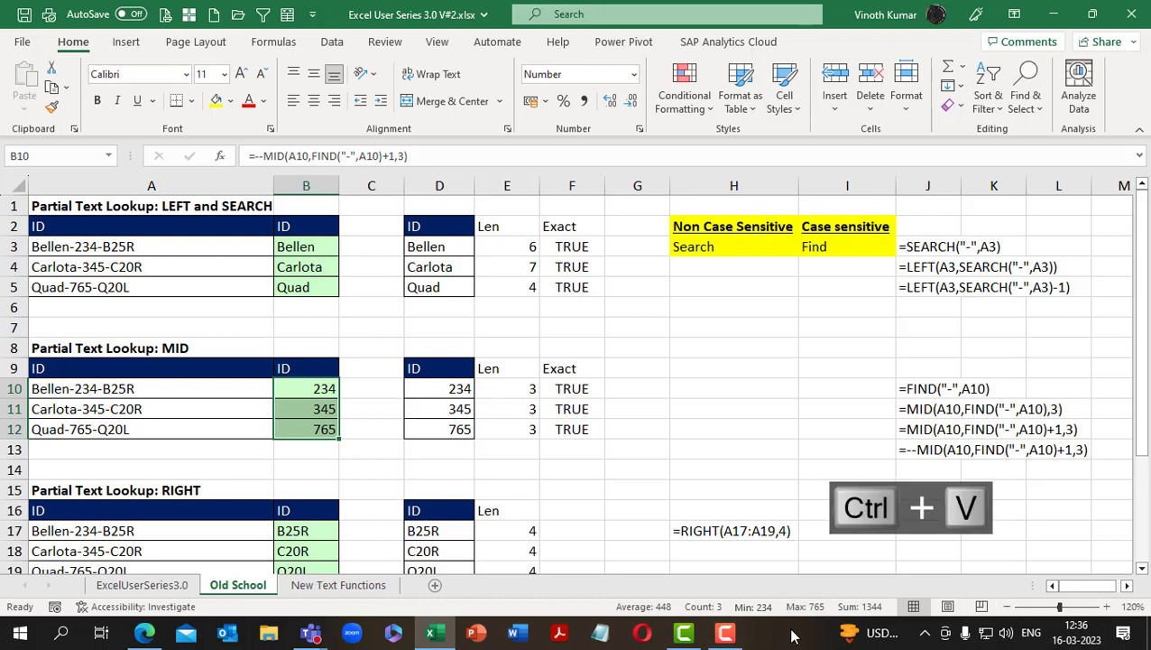
left_click(332, 589)
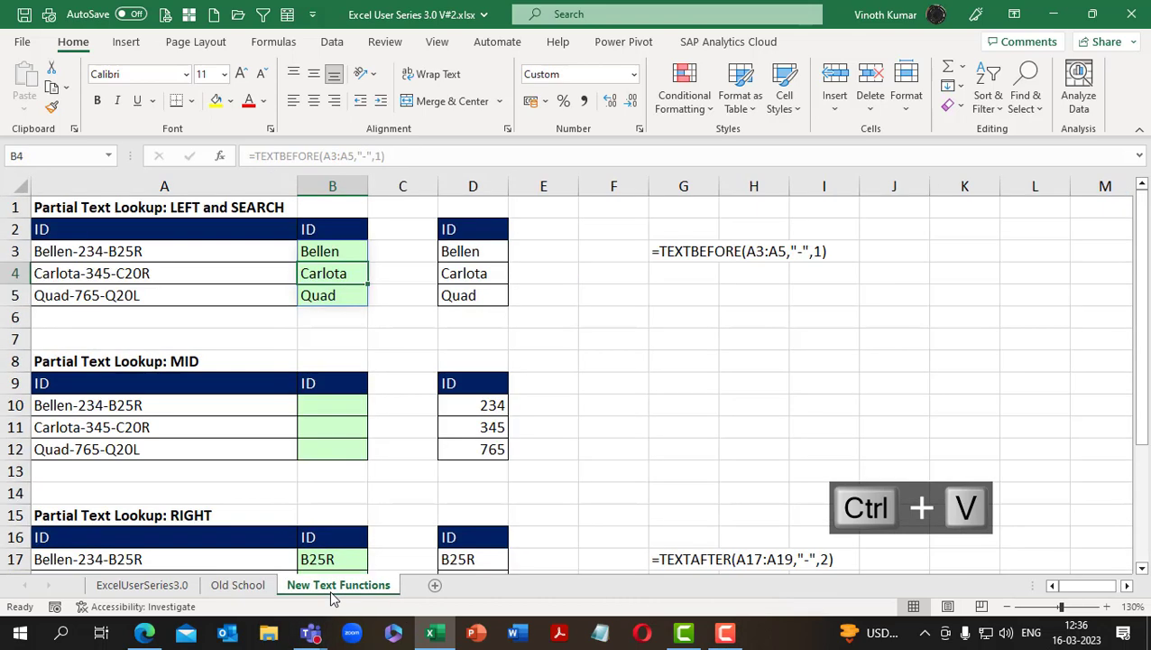
left_click(325, 405)
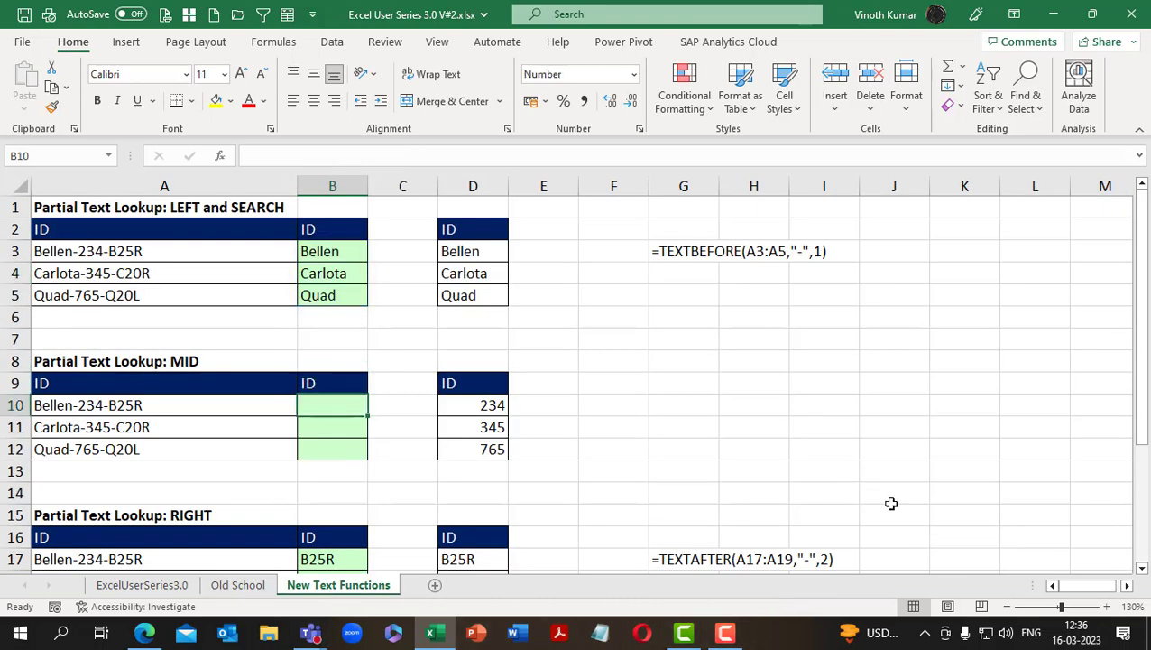
left_click(688, 243)
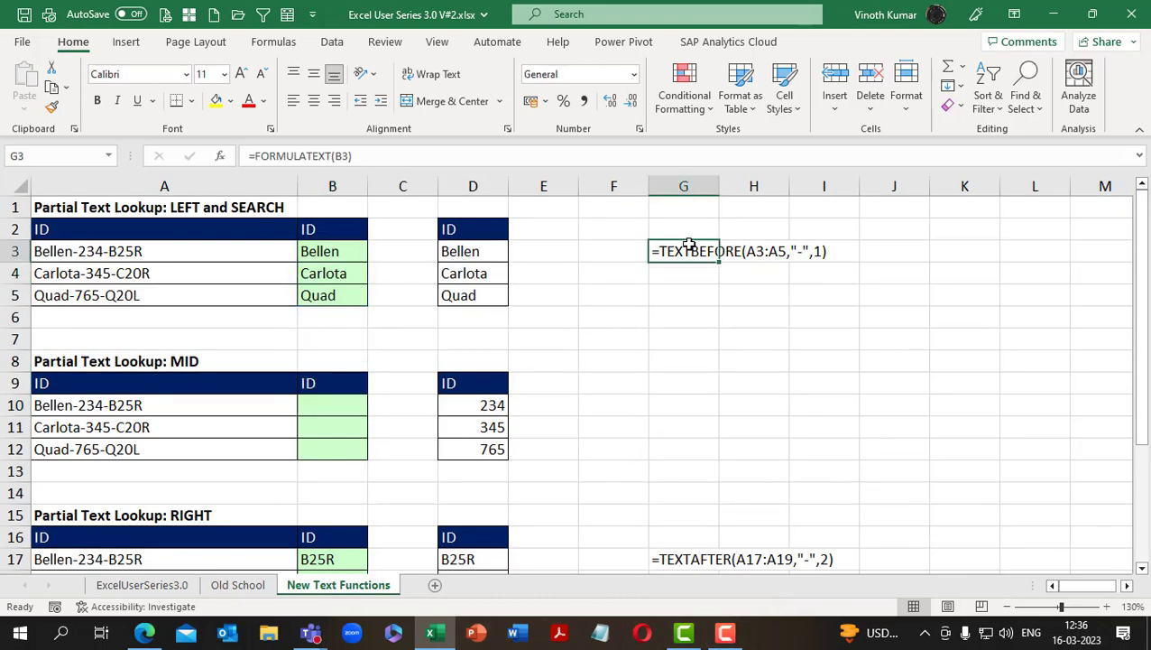
key("ctrl+c")
left_click(699, 406)
key("ctrl+v")
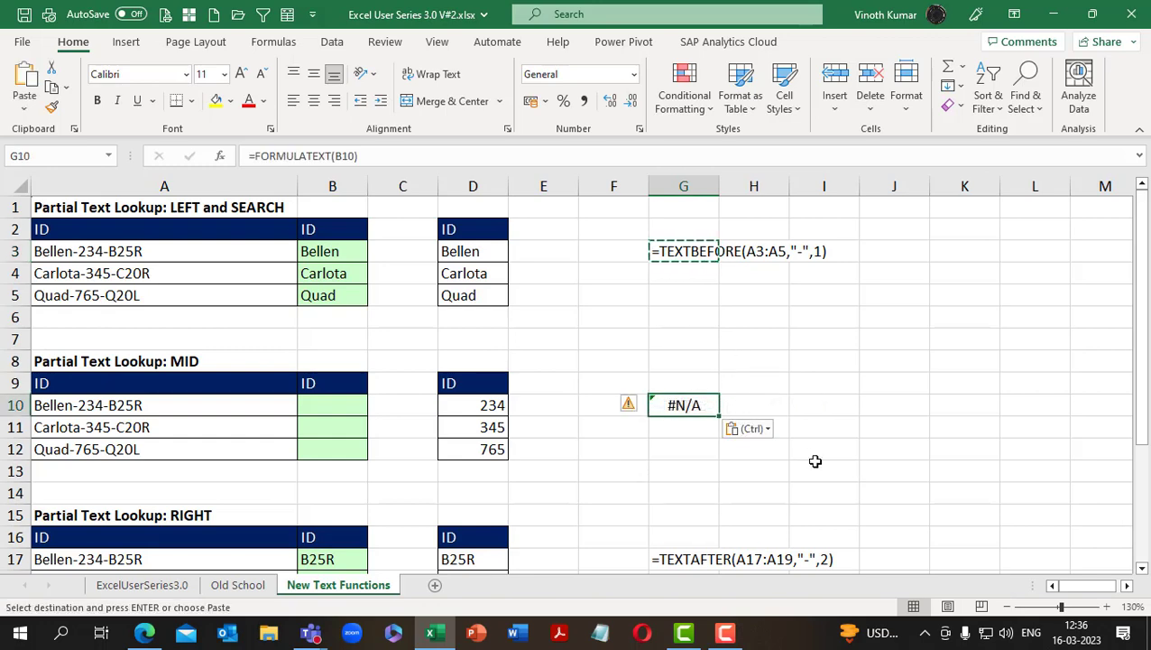
key("Escape")
left_click(325, 406)
type("=form")
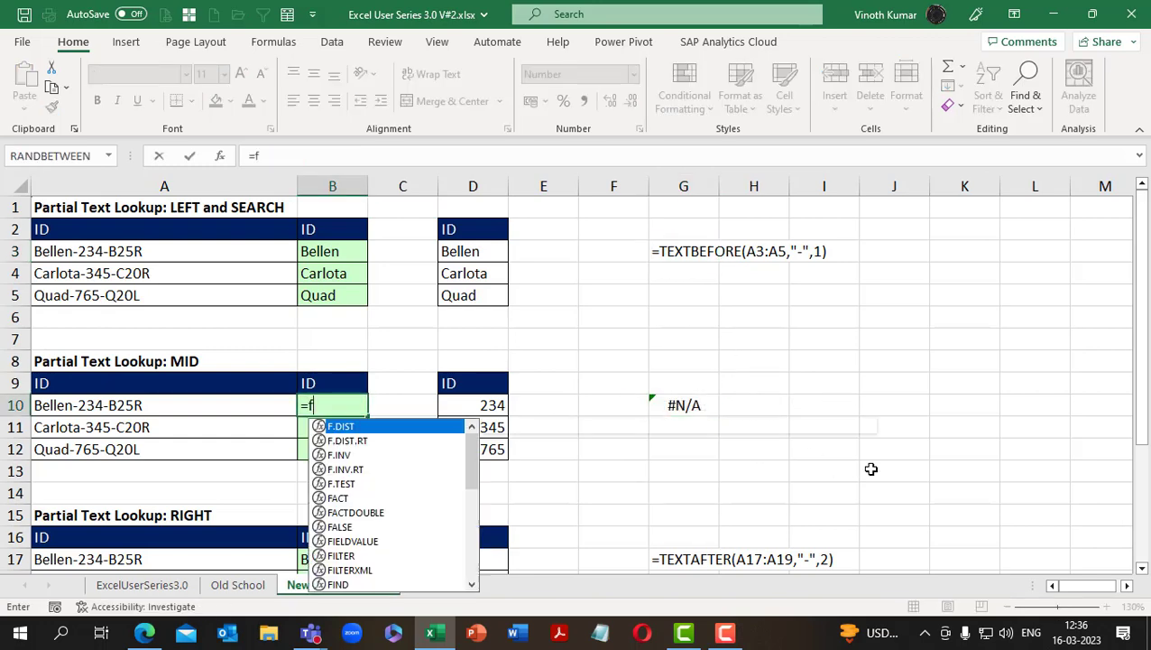
key("BackSpace")
key("BackSpace")
key("BackSpace")
key("BackSpace")
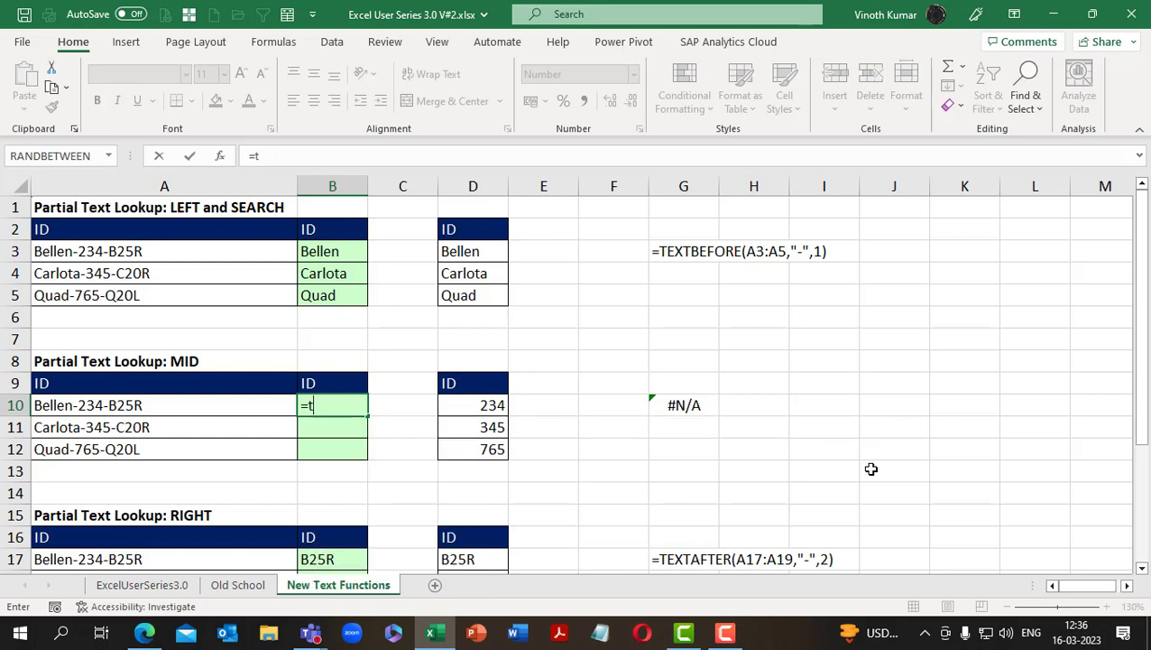
type("text")
key("Tab")
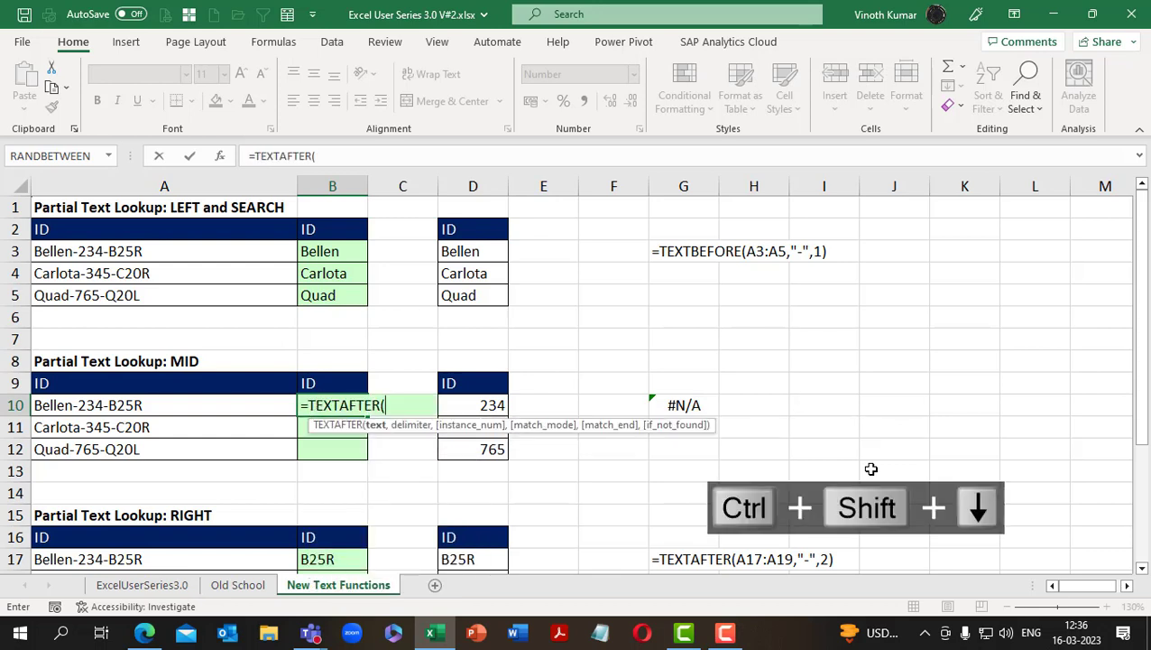
key("Left")
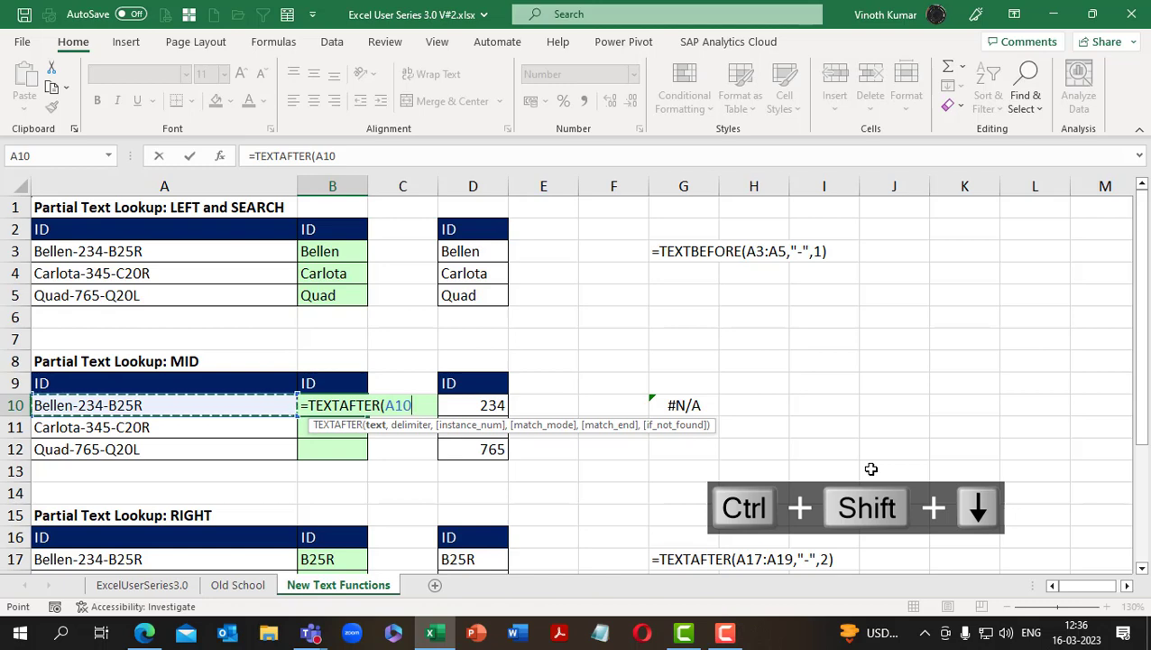
key("Escape")
Start a TEXTAFTER formula in B10 with A10:A12 as its text argument
type("=te")
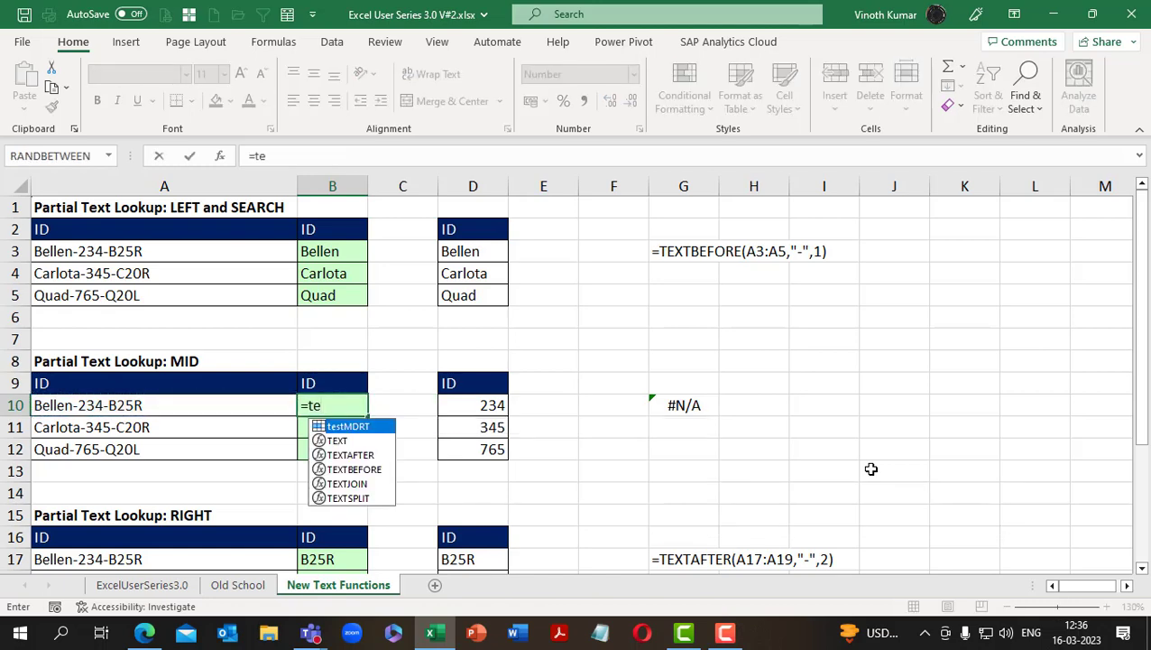
key("BackSpace")
type("te")
key("BackSpace")
key("BackSpace")
type("ext")
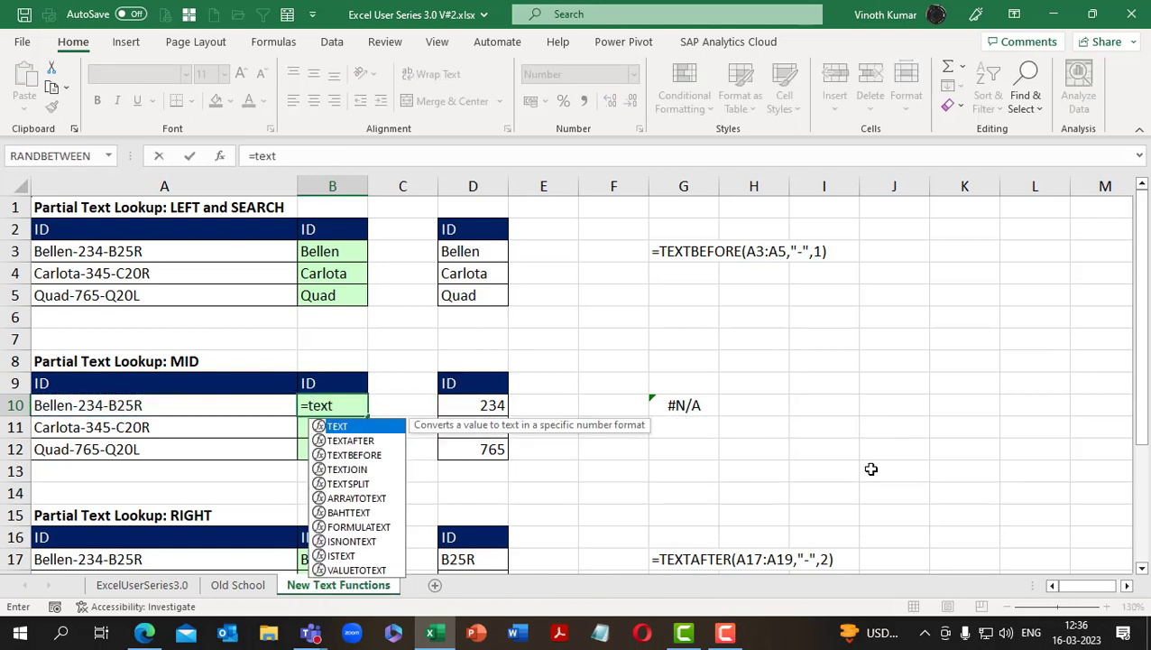
key("Down")
key("Tab")
key("Left")
key("shift+Down")
key("shift+Down")
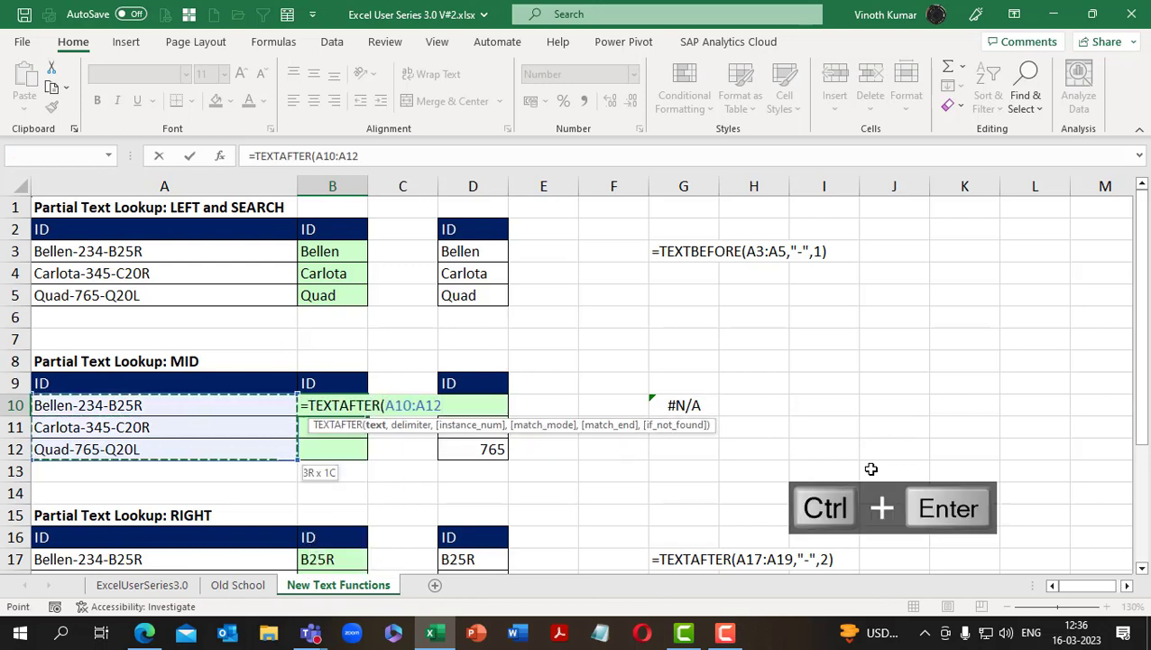
Set the delimiter to a dash and enter the B10 formula as =TEXTAFTER(A10:A12,"-")
type(",")
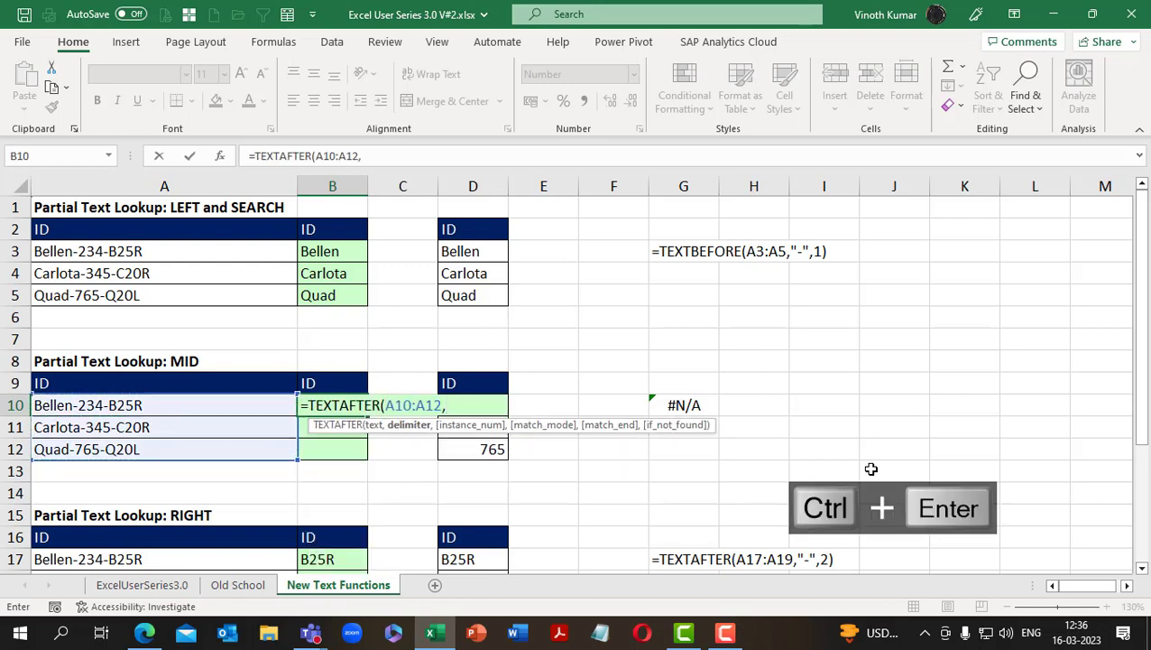
type("\"")
key("F2")
type("-")
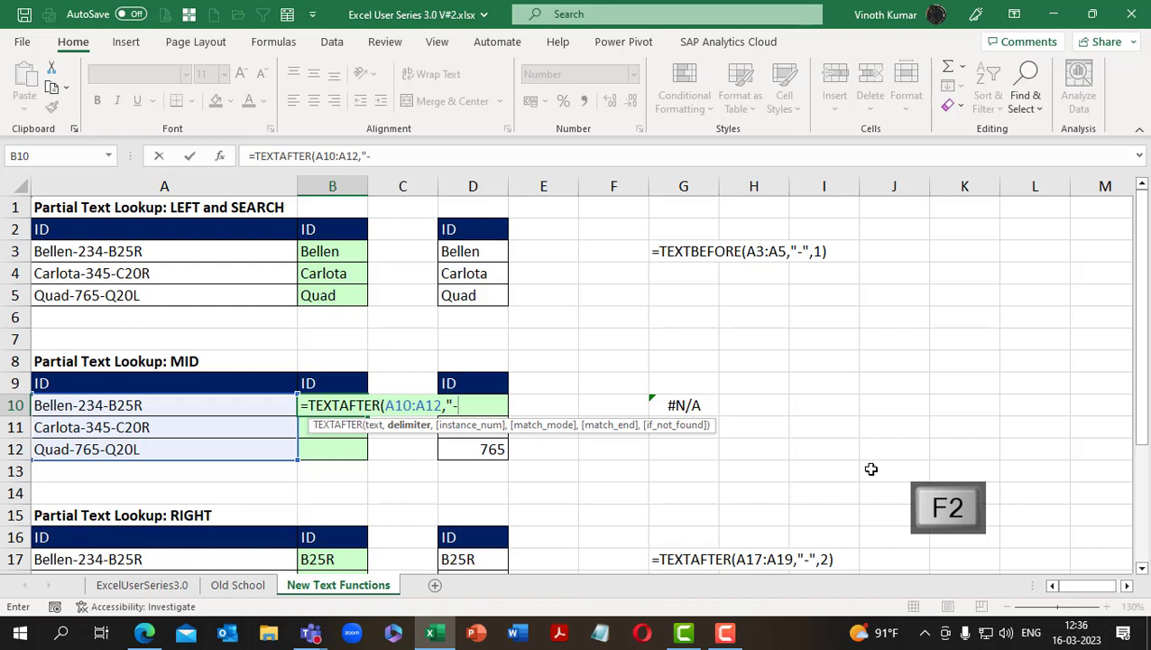
type("\")")
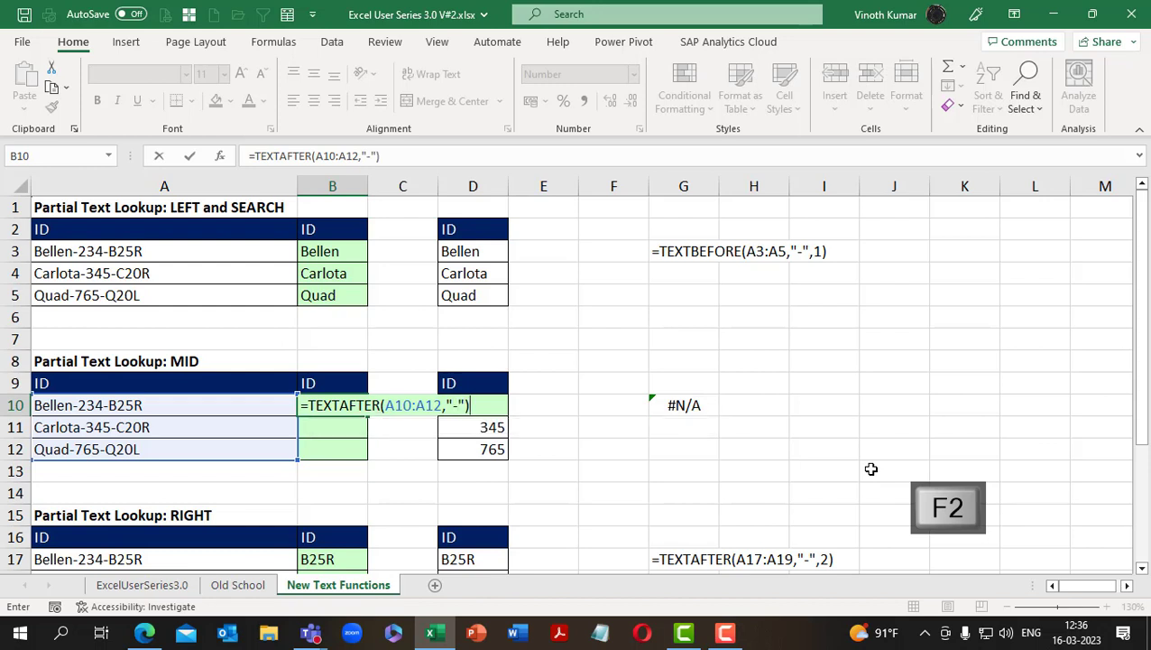
key("ctrl+Return")
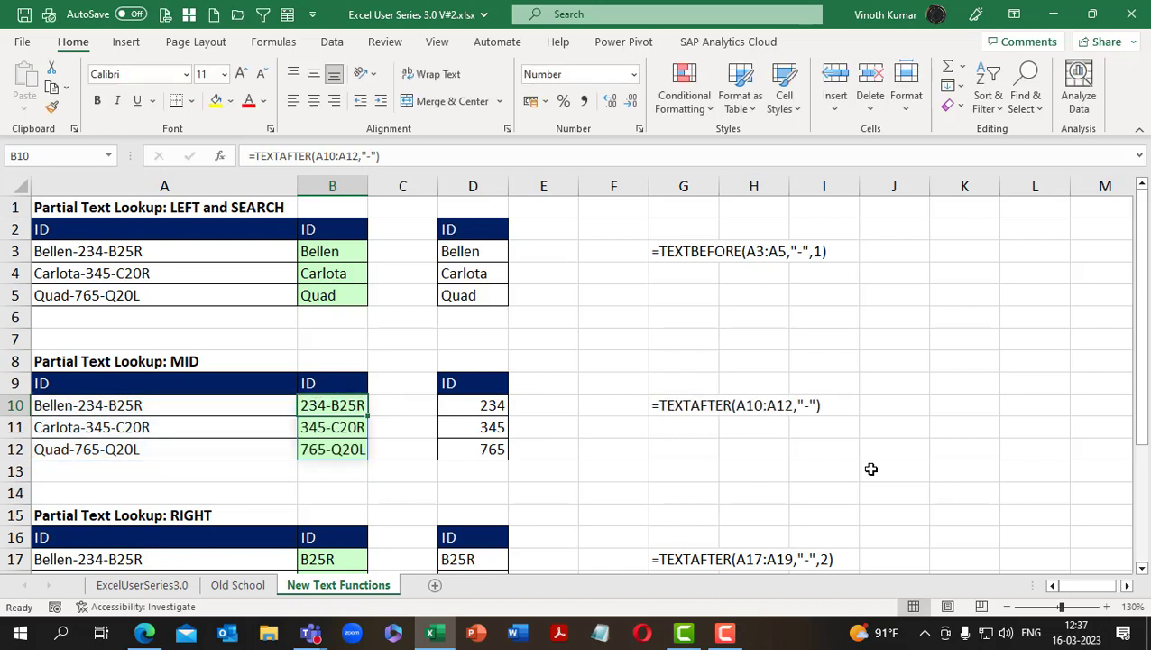
Wrap the existing TEXTAFTER formula in B10 in a TEXTBEFORE function
key("F2")
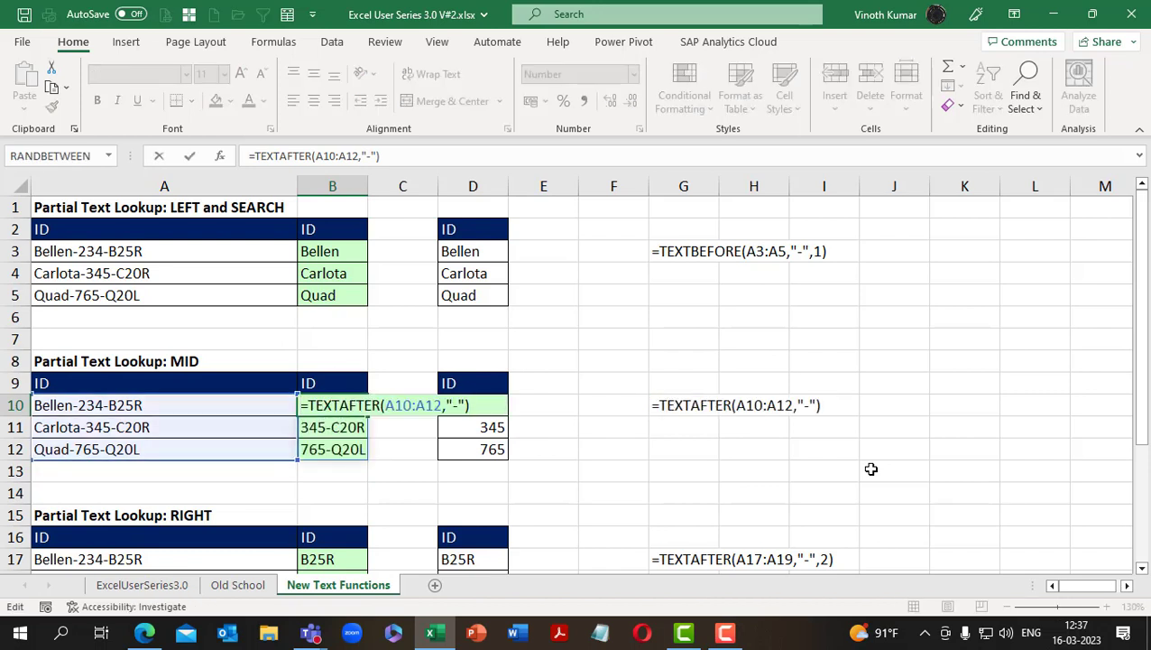
type("text")
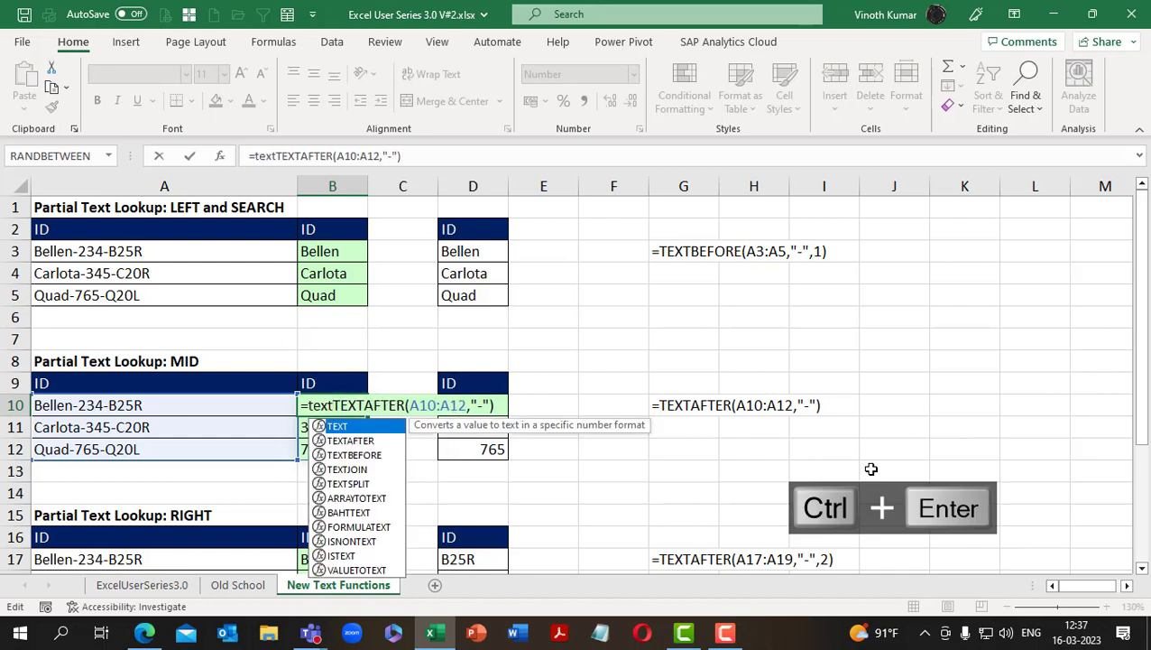
key("Tab")
key("BackSpace")
key("Down")
key("Down")
key("Tab")
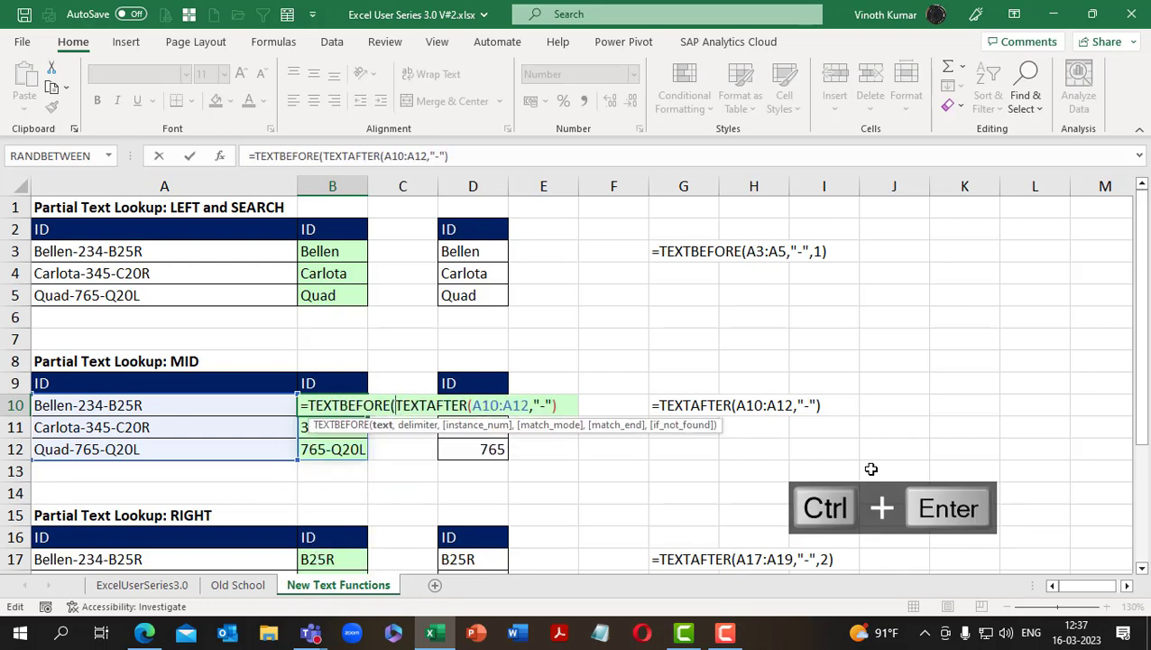
Give TEXTBEFORE a dash delimiter and enter the B10 formula as =TEXTBEFORE(TEXTAFTER(A10:A12,"-"),"-")
key("End")
type(",")
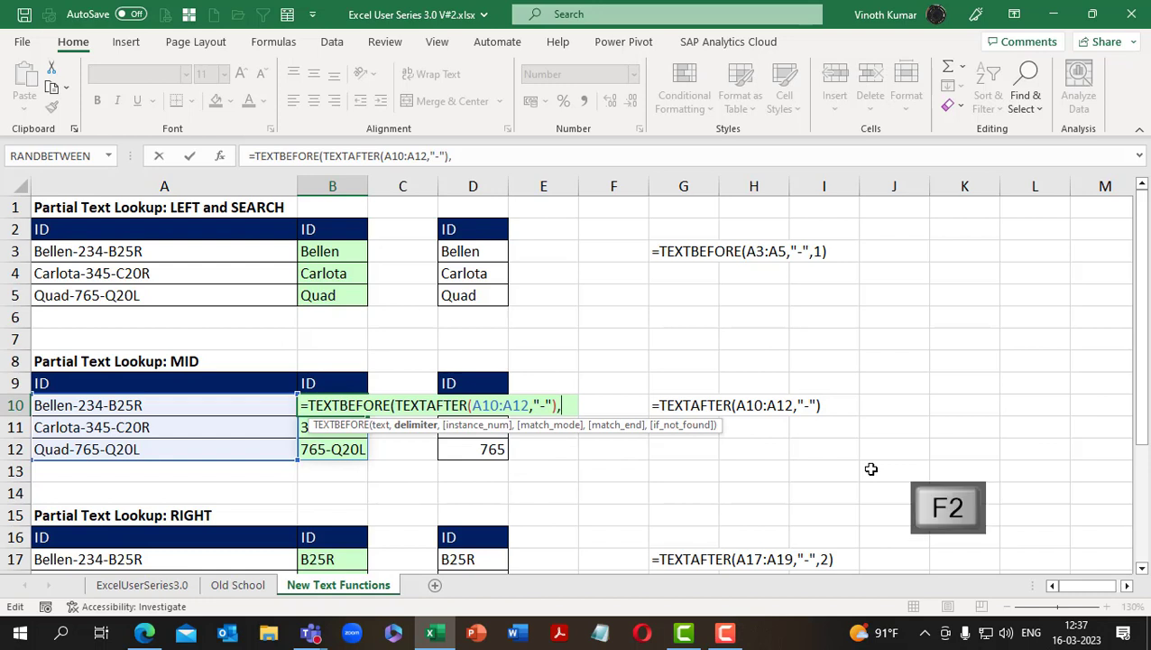
type("\"_")
key("BackSpace")
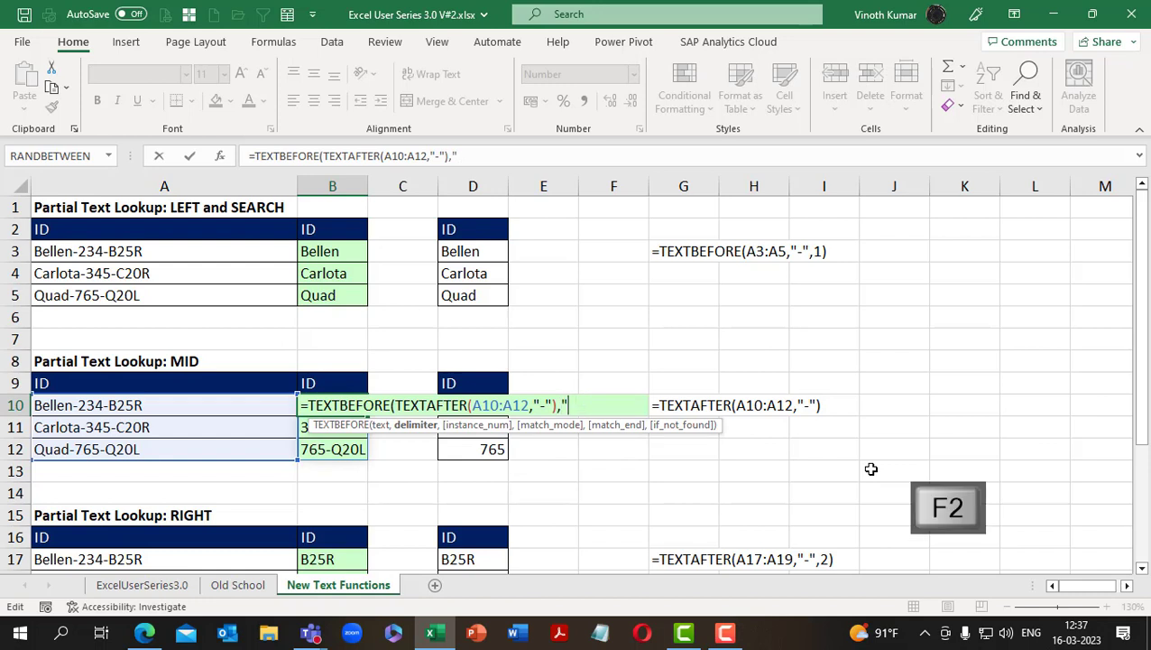
type("-\")")
key("Return")
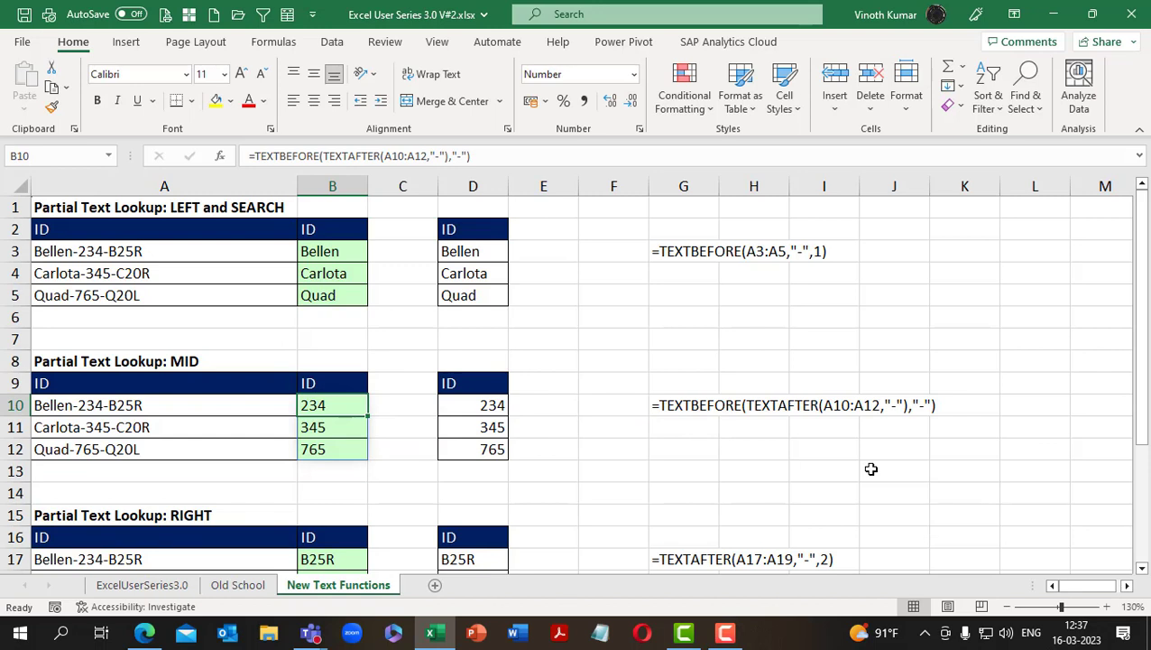
Convert the extracted B10 results to numbers by dividing the TEXTBEFORE formula by 1
key("F2")
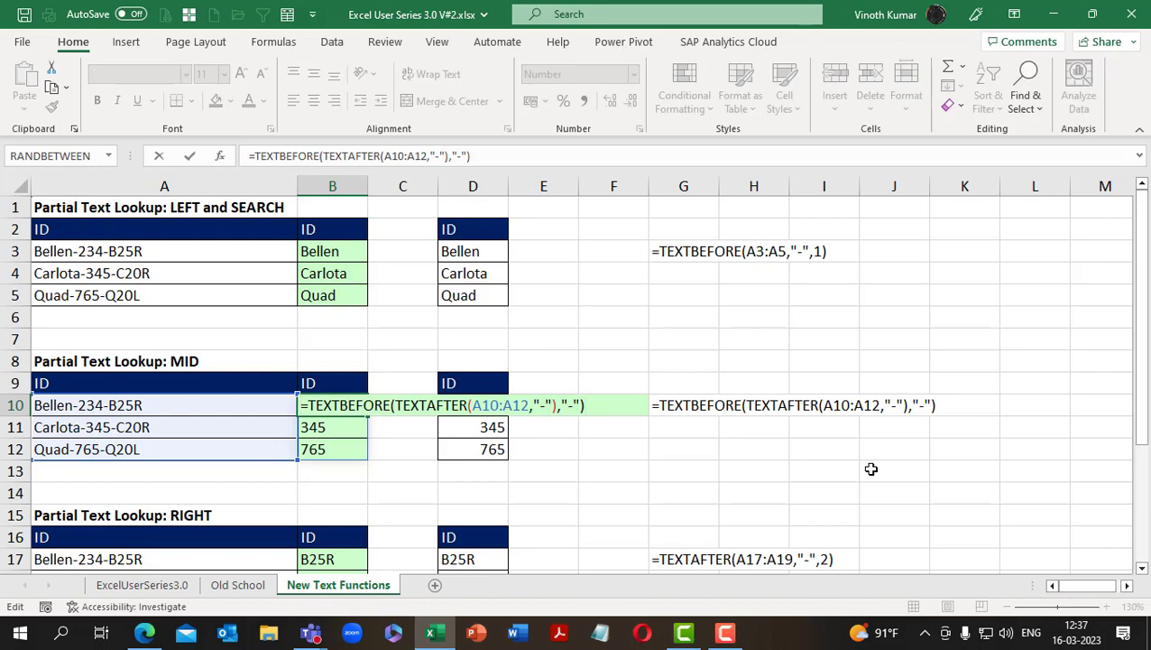
type("/1")
key("ctrl+Return")
key("ctrl+Return")
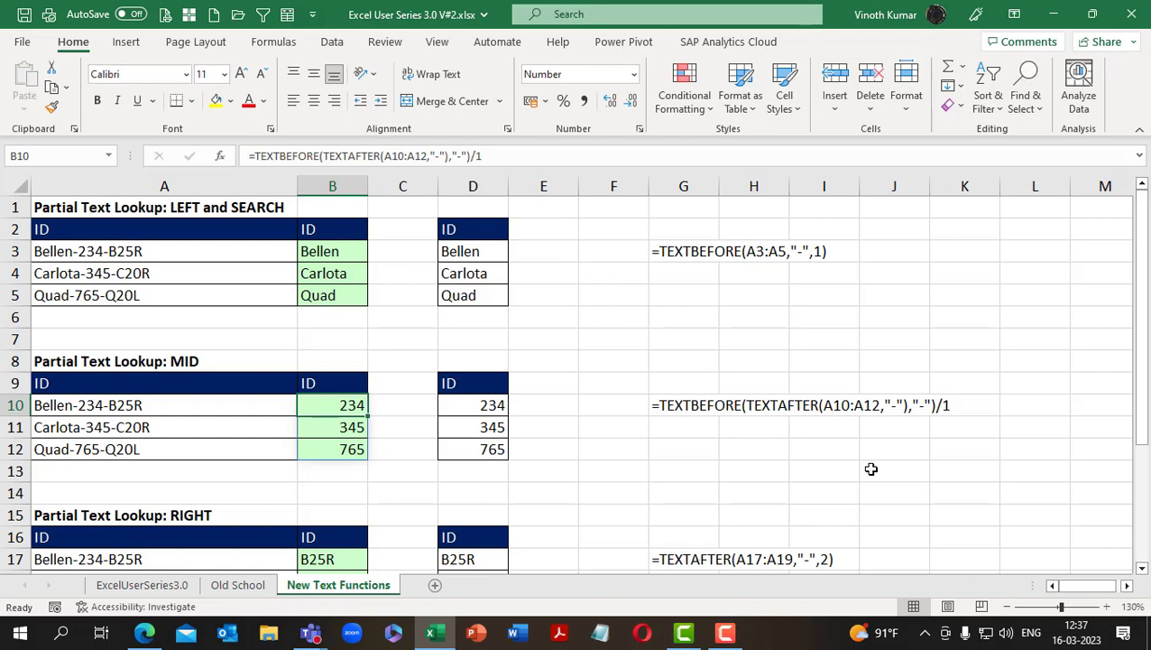
On the Old School sheet, copy the Len column E16:E19 to E23 beside the Extract after 2nd dash table
left_click(238, 584)
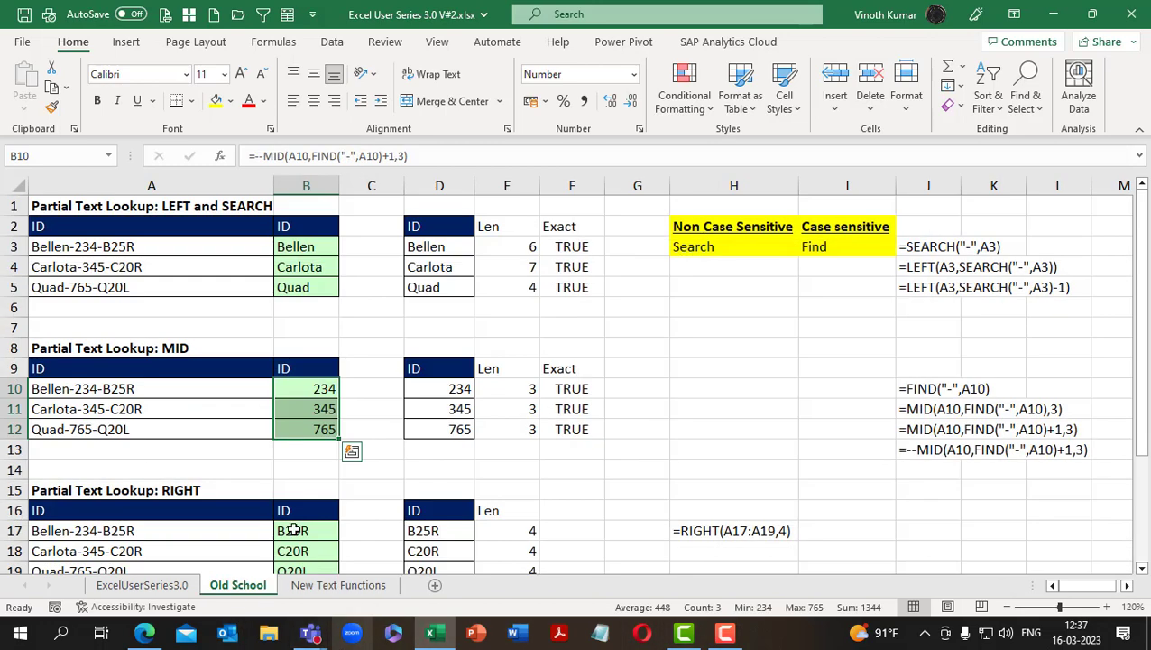
scroll(430, 410, "down", 1)
scroll(430, 409, "down", 4)
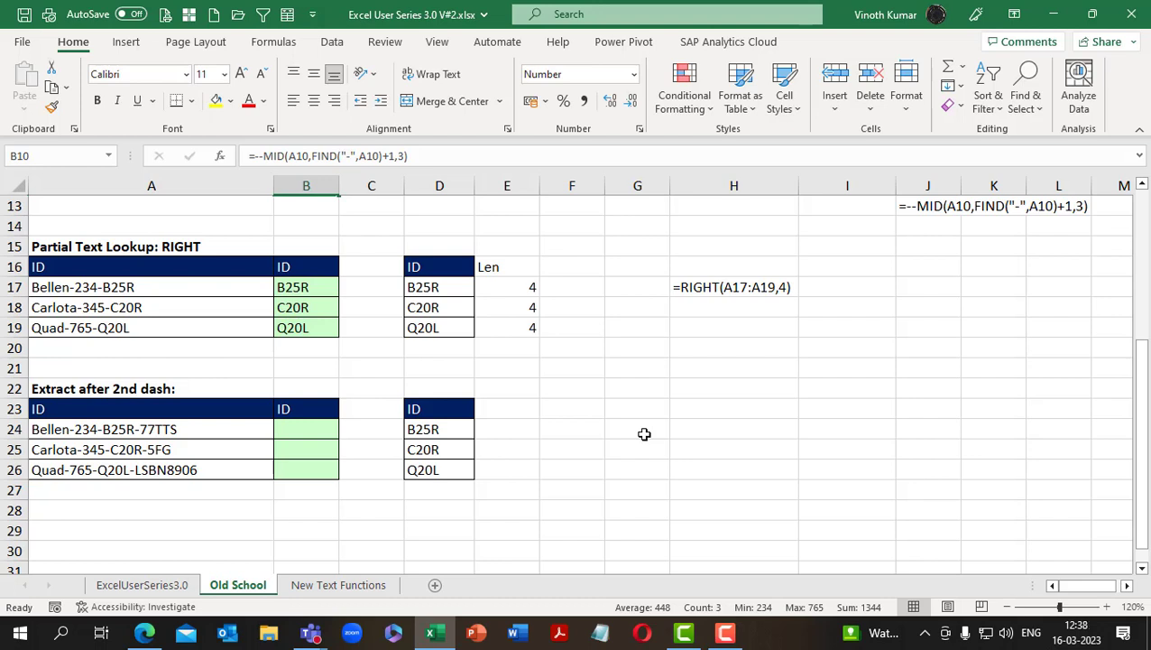
key("ctrl+c")
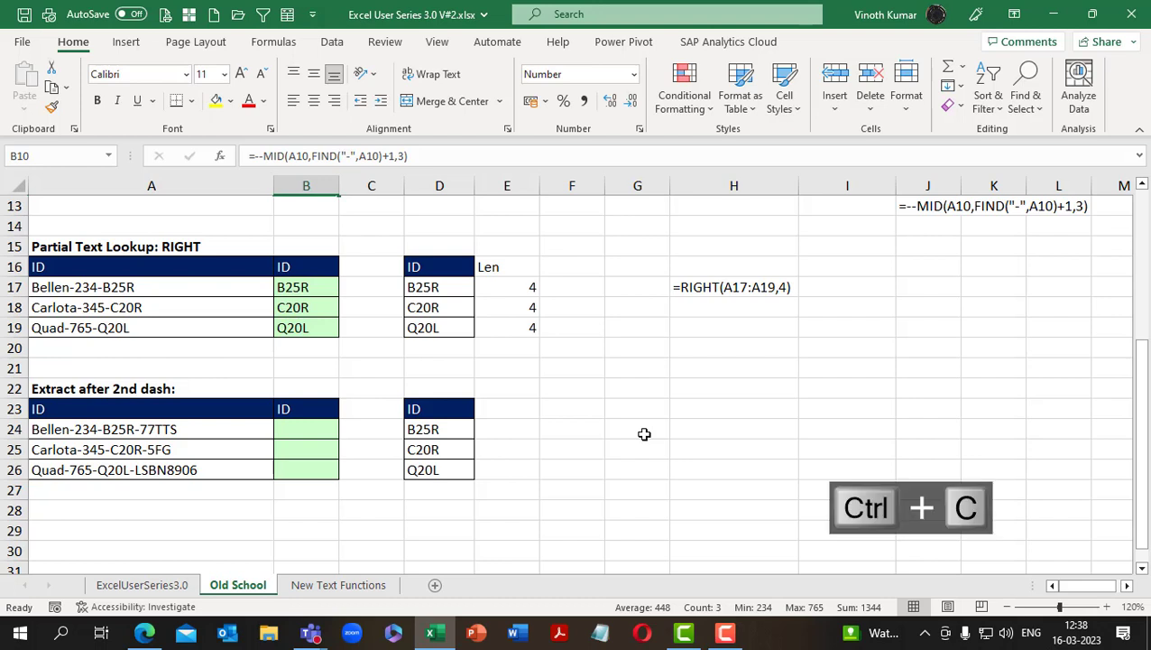
key("ctrl+v")
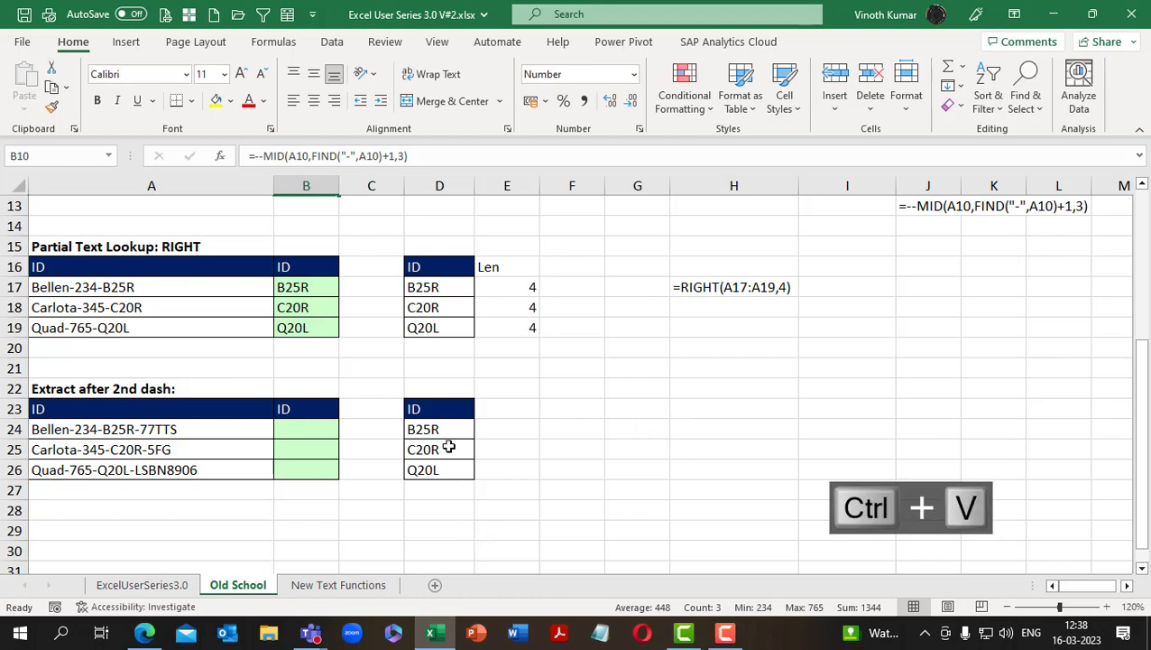
left_click_drag(441, 432, 443, 465)
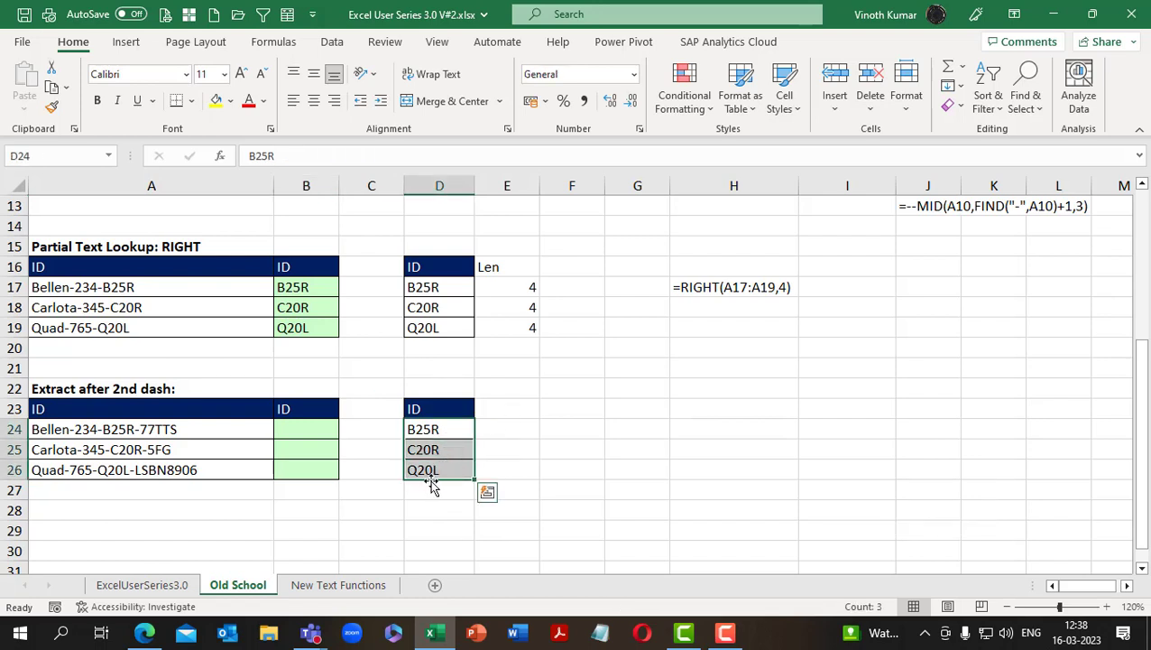
left_click_drag(131, 429, 134, 470)
left_click_drag(522, 269, 523, 327)
left_click(522, 416)
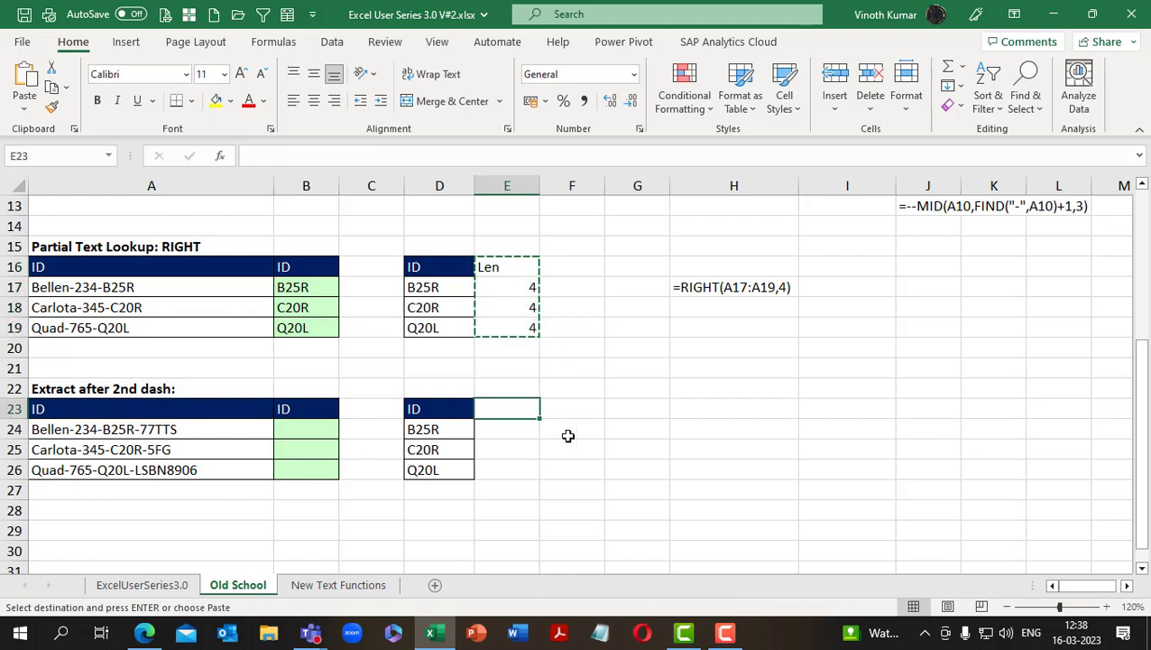
key("ctrl+v")
key("Escape")
left_click(624, 435)
left_click(282, 430)
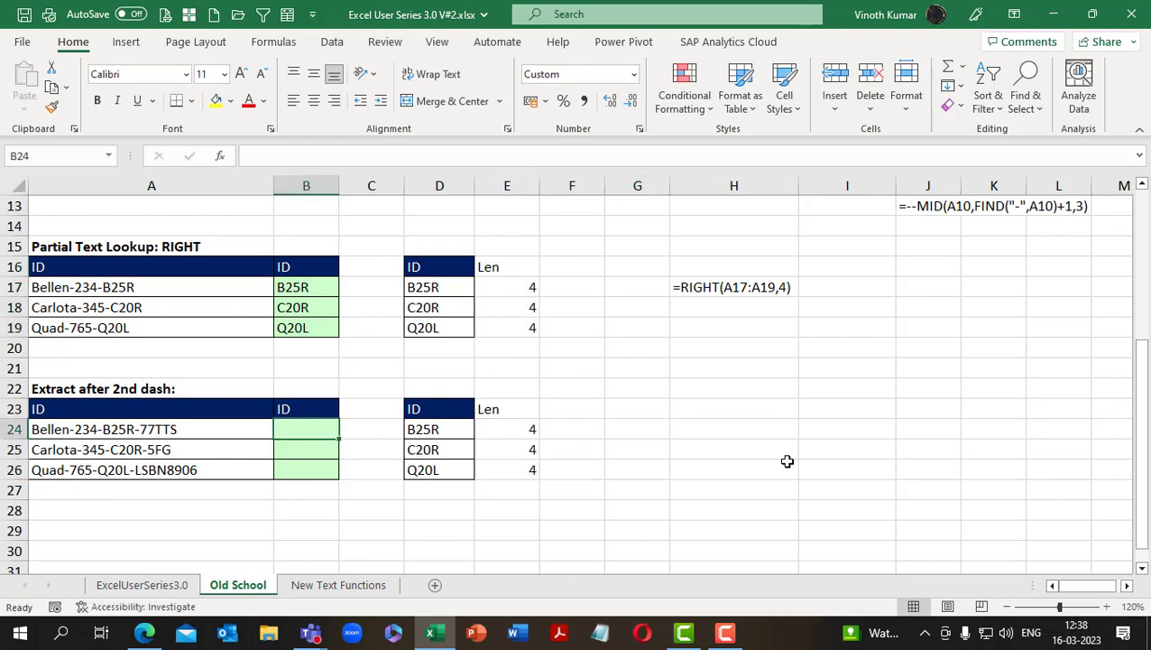
type("=")
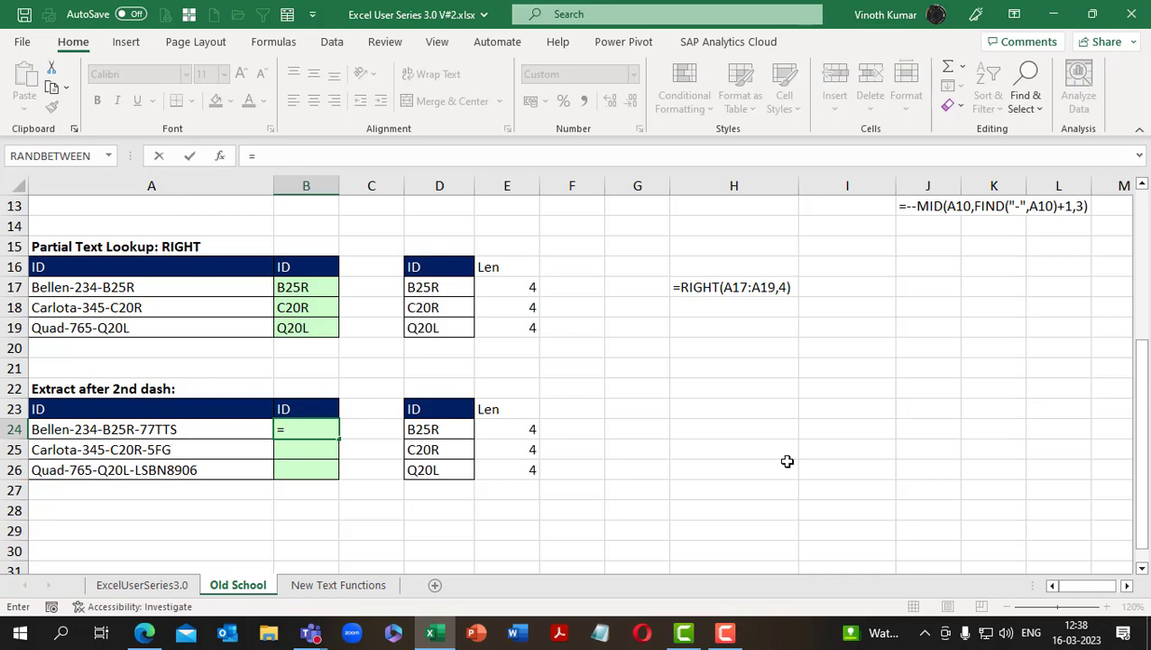
key("Escape")
Enter a FORMULATEXT formula in H24 that references the first answer cell, B24
key("Right")
key("Right")
key("Right")
key("Right")
key("Right")
key("Right")
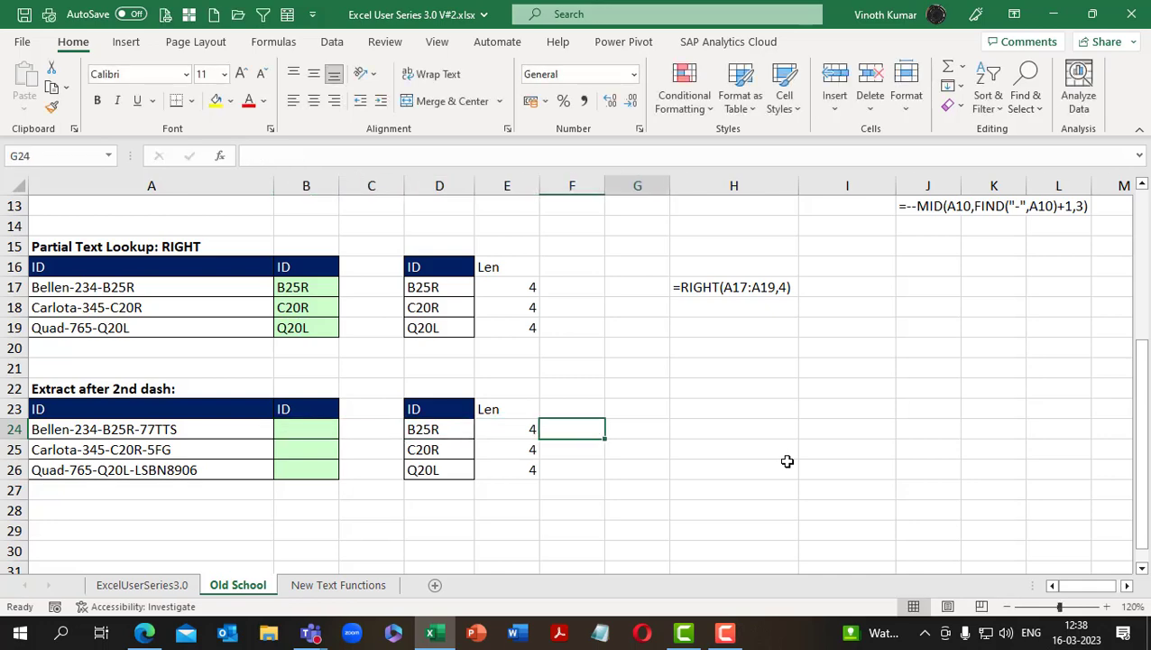
type("=form")
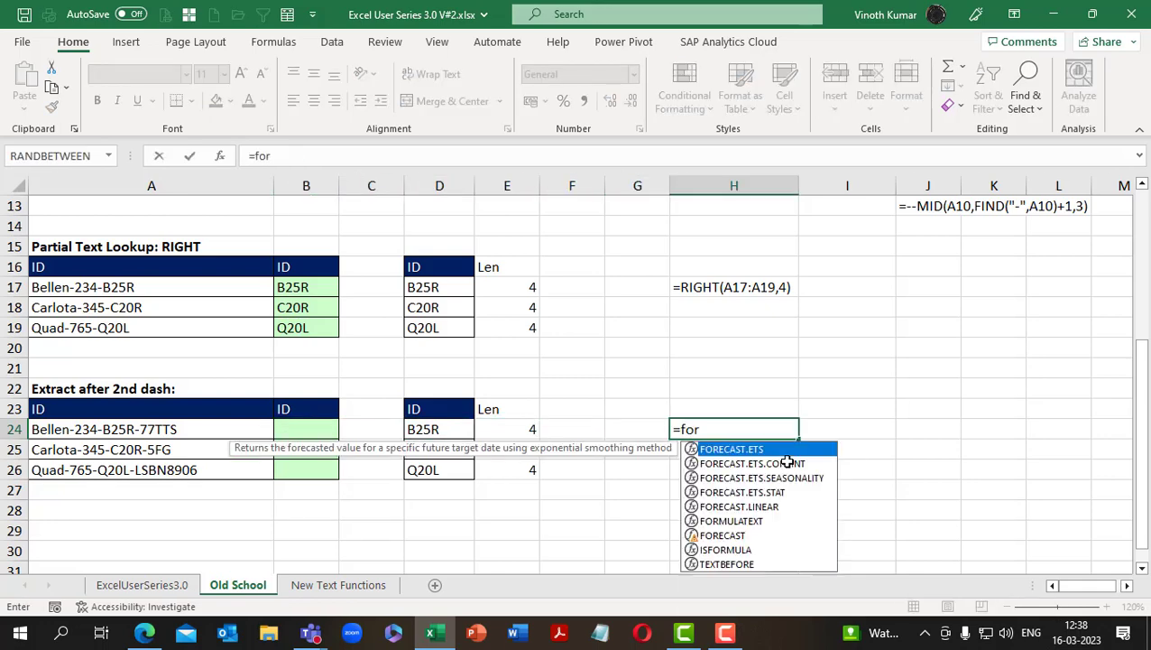
key("Tab")
key("Left")
key("Left")
key("Left")
key("Left")
key("Left")
key("Left")
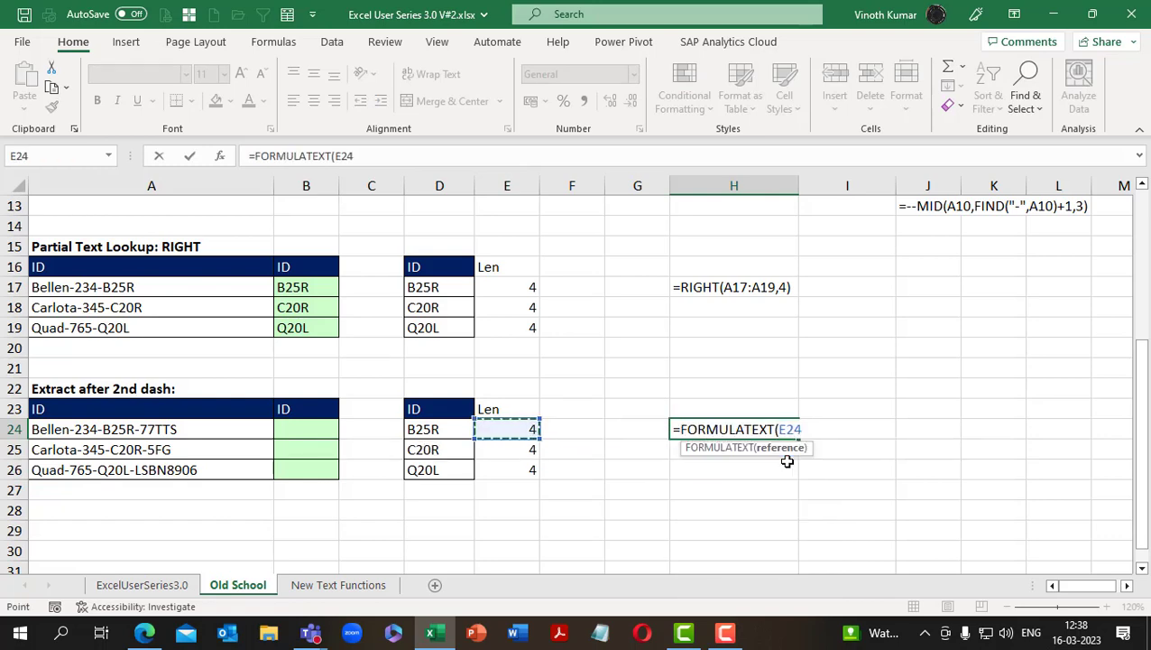
key("Return")
Enter a FORMULATEXT formula in H25 that references the column B answer cell
type("=form")
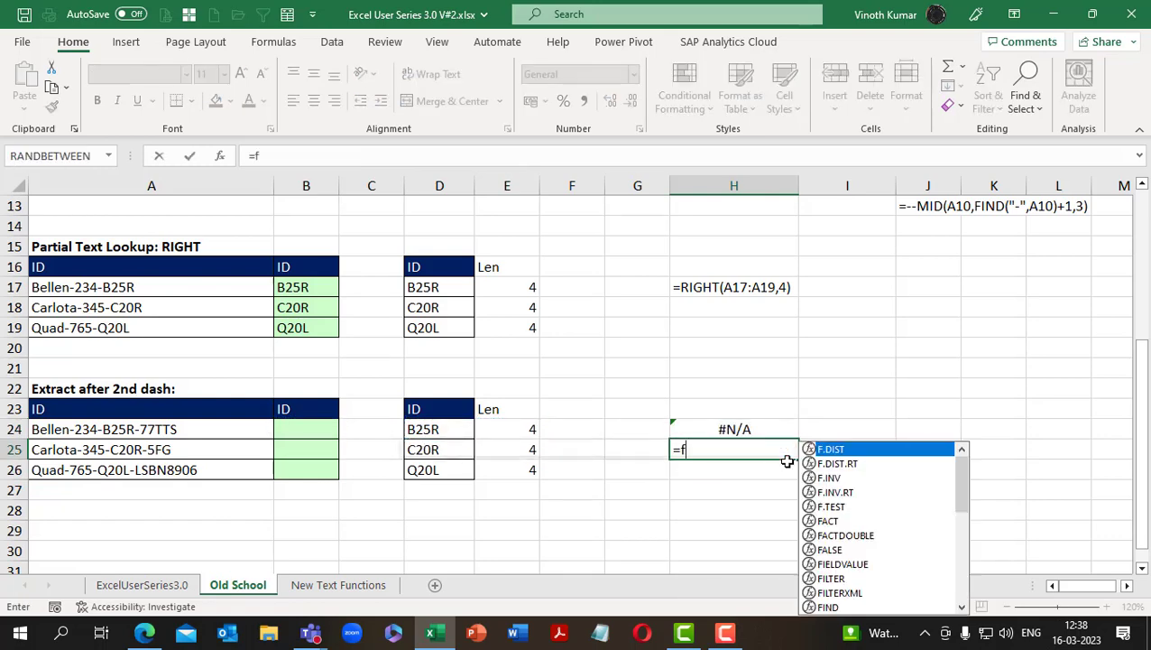
key("Tab")
key("Left")
key("Left")
key("Left")
key("Left")
key("Left")
key("Left")
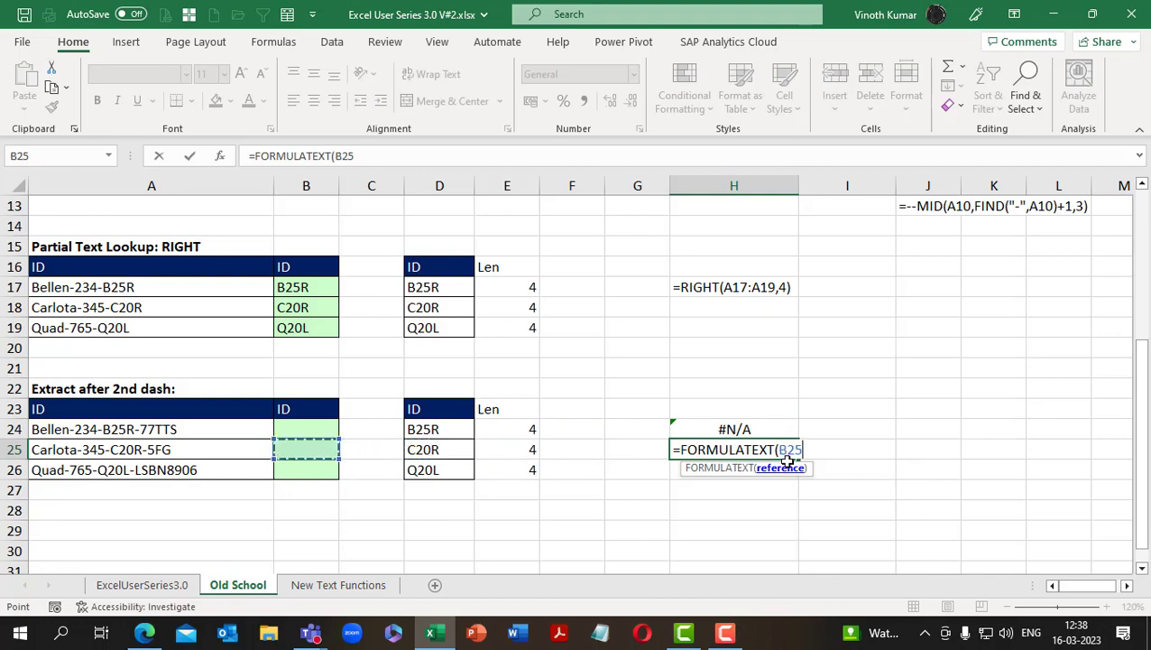
key("Return")
Add another FORMULATEXT formula in H26 that references the column B answer cell
type("=form")
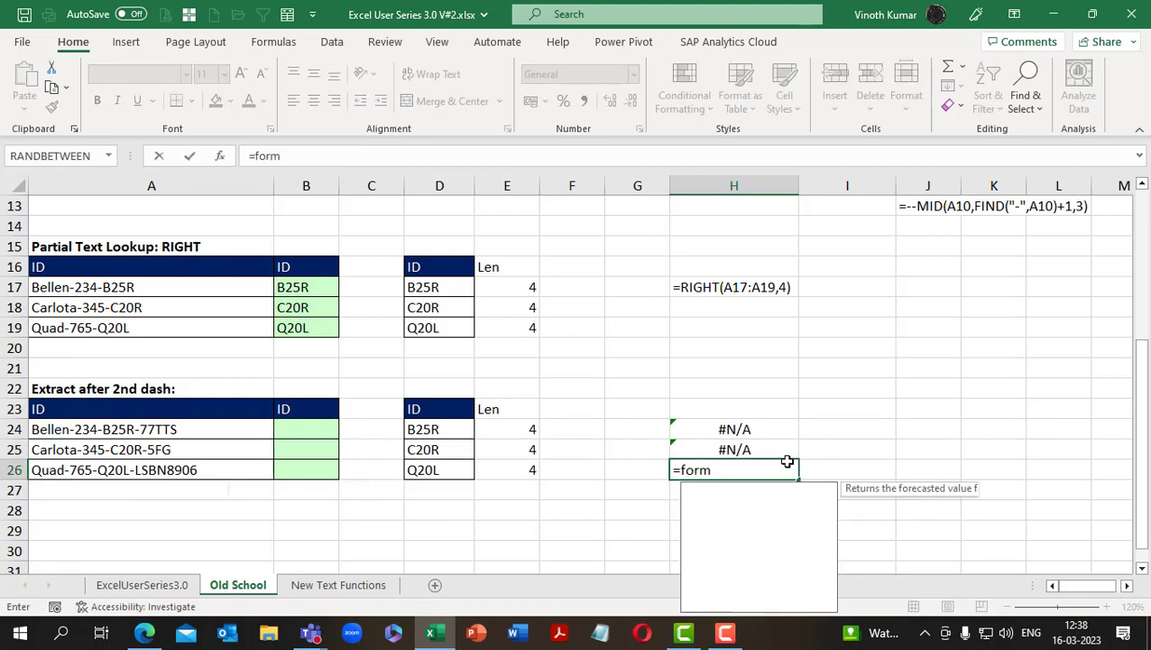
key("Tab")
key("Left")
key("Left")
key("Left")
key("Left")
key("Left")
key("Left")
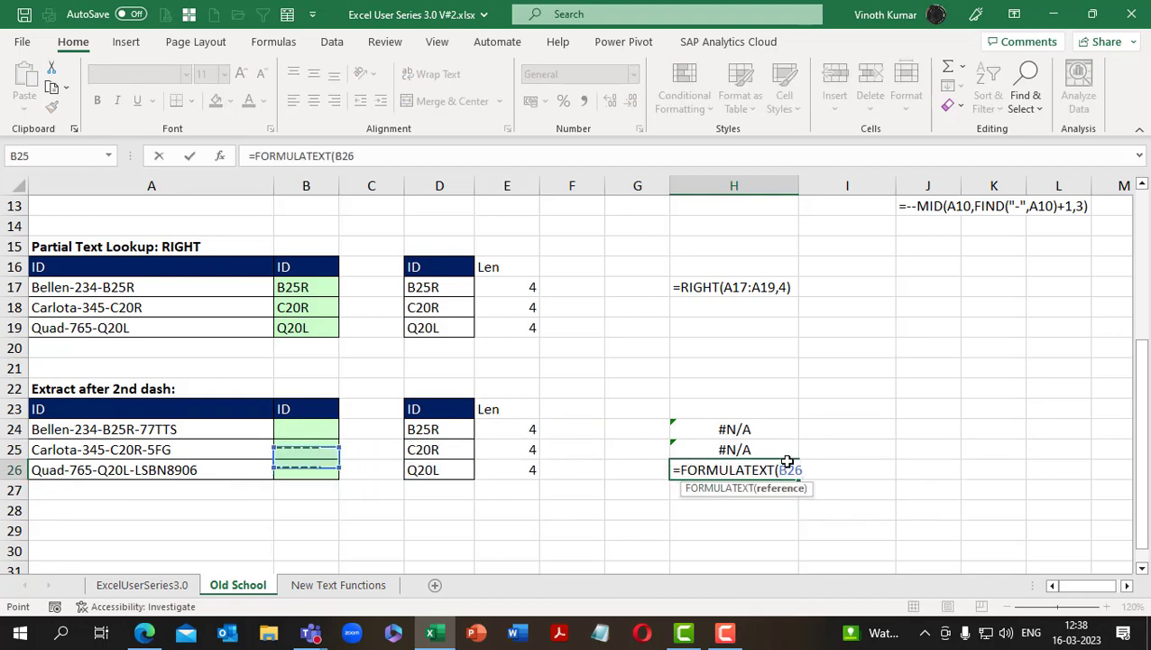
key("Return")
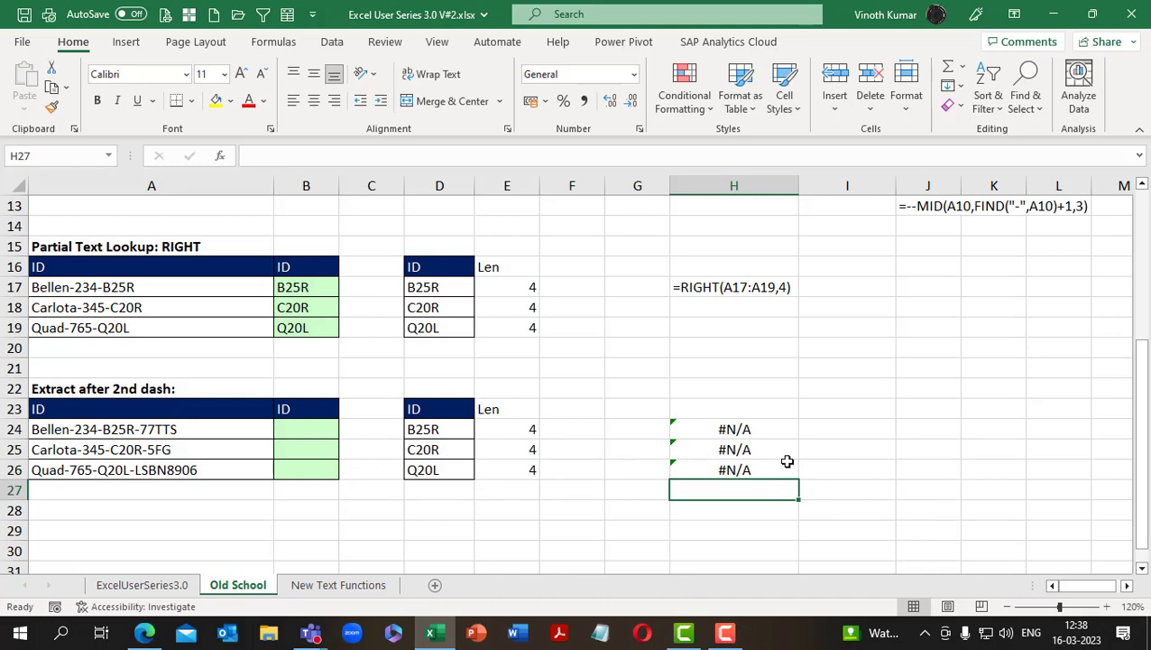
Enter =FORMULATEXT(B24) in H27 to document the extraction formula as text
type("=form")
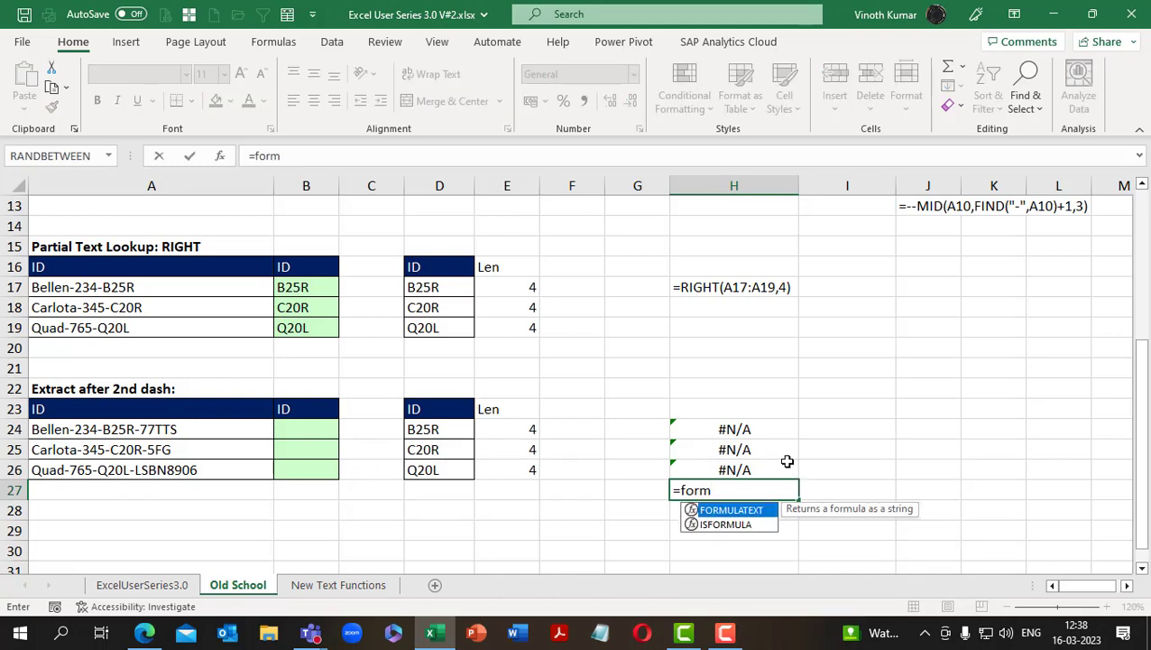
key("Tab")
key("Left")
key("Left")
key("Left")
key("Left")
key("Left")
key("Left")
key("Up")
key("Up")
key("Up")
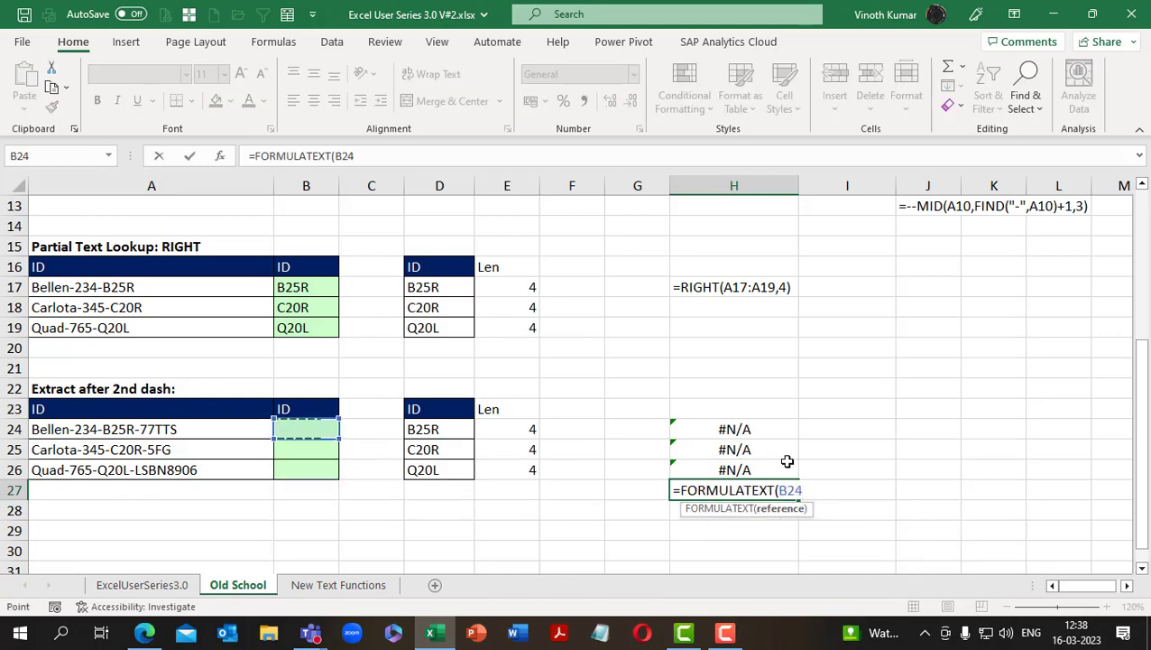
key("Return")
Enter =FORMULATEXT(B24) in H28 as the last documentation line
type("=form")
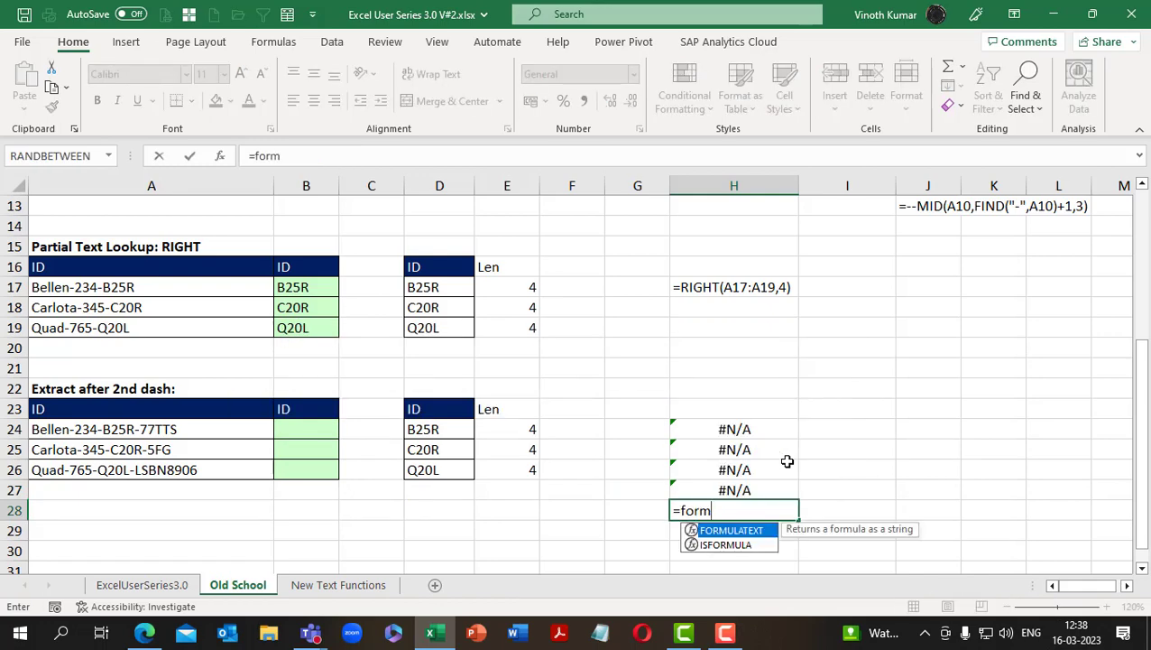
key("Tab")
key("Left")
key("Left")
key("Left")
key("Left")
key("Left")
key("Left")
key("Up")
key("Up")
key("Up")
key("Up")
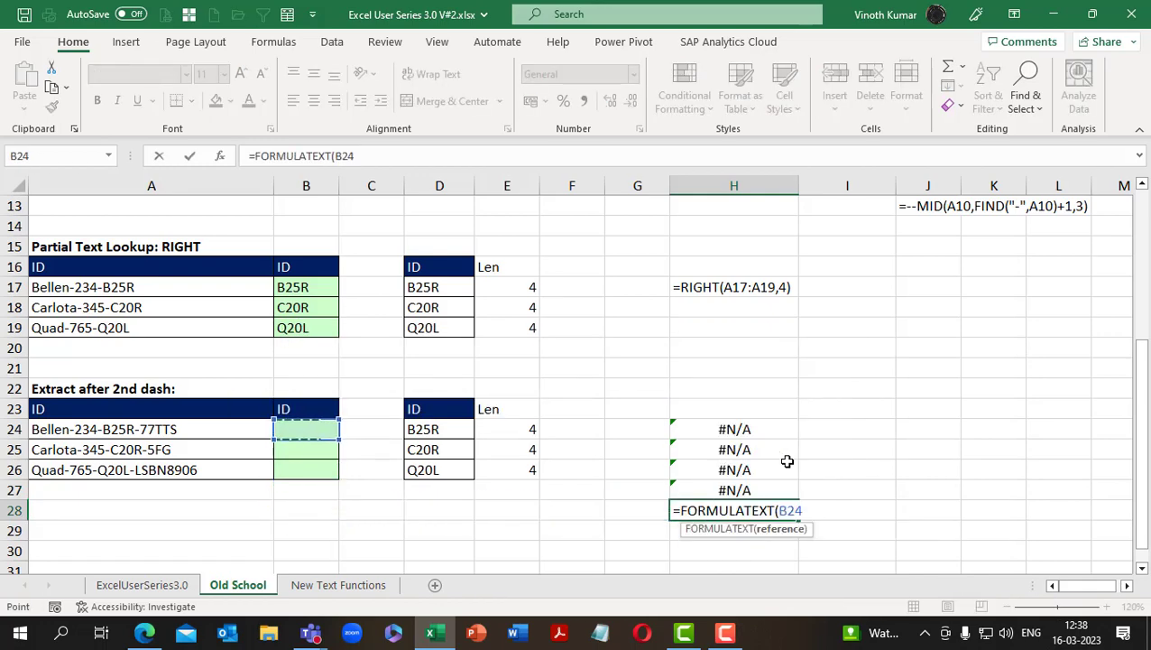
key("Return")
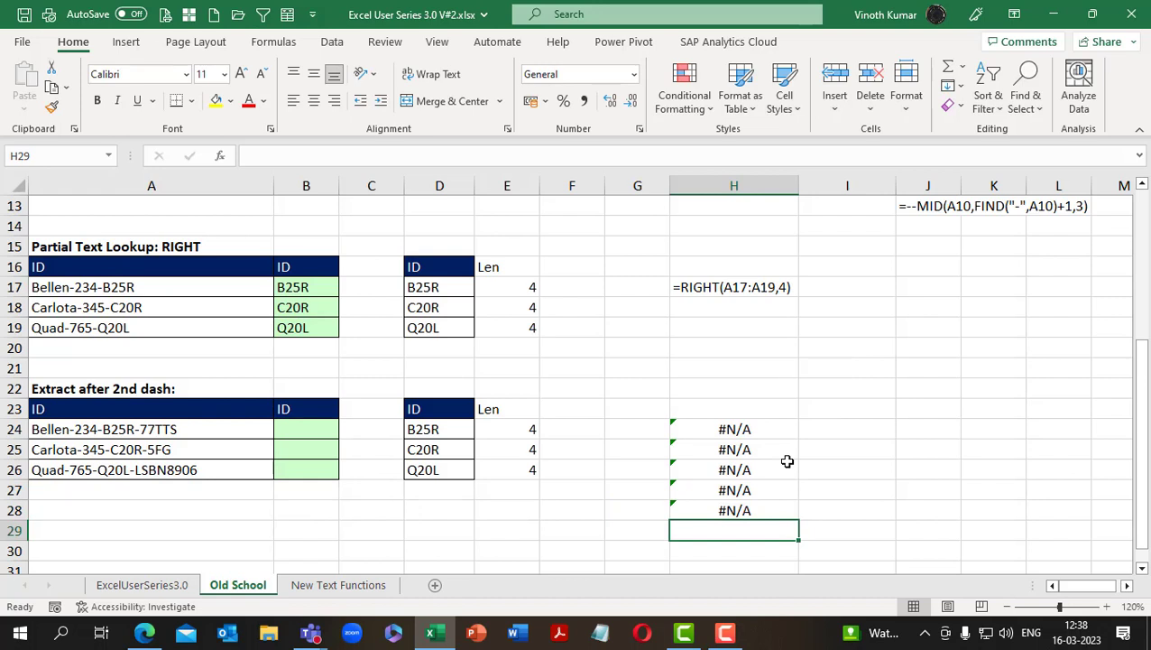
key("F9")
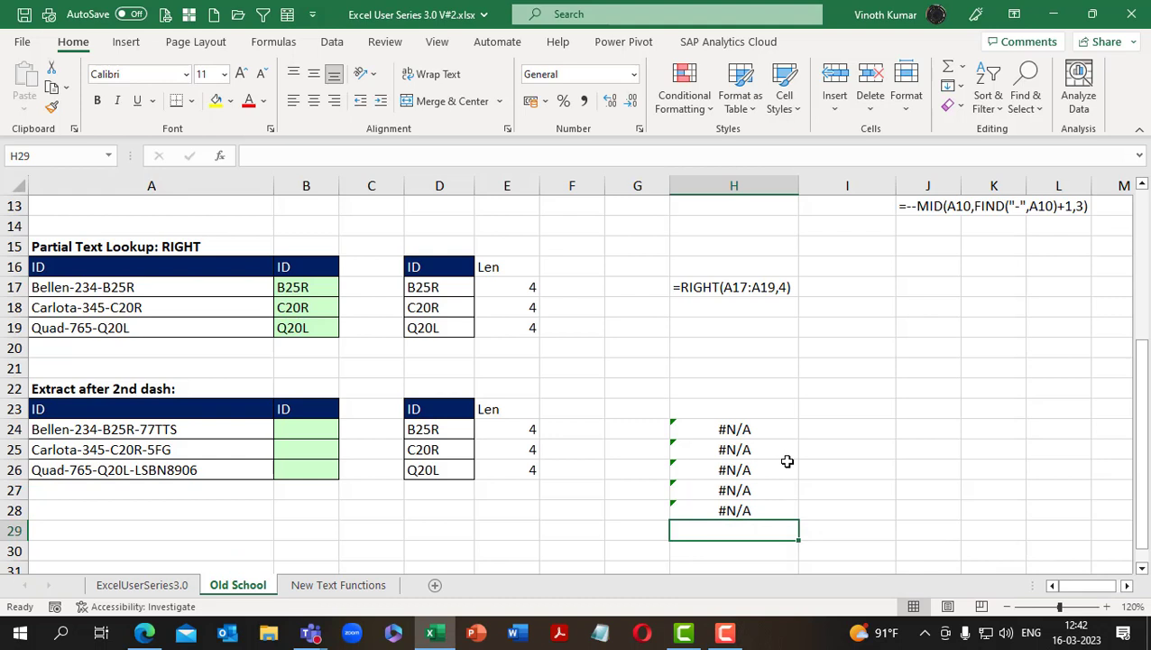
Enter =SUBSTITUTE(A24,"-","#",2) in B24 to replace the second dash of the ID with a hash
mouse_move(742, 641)
left_click(314, 428)
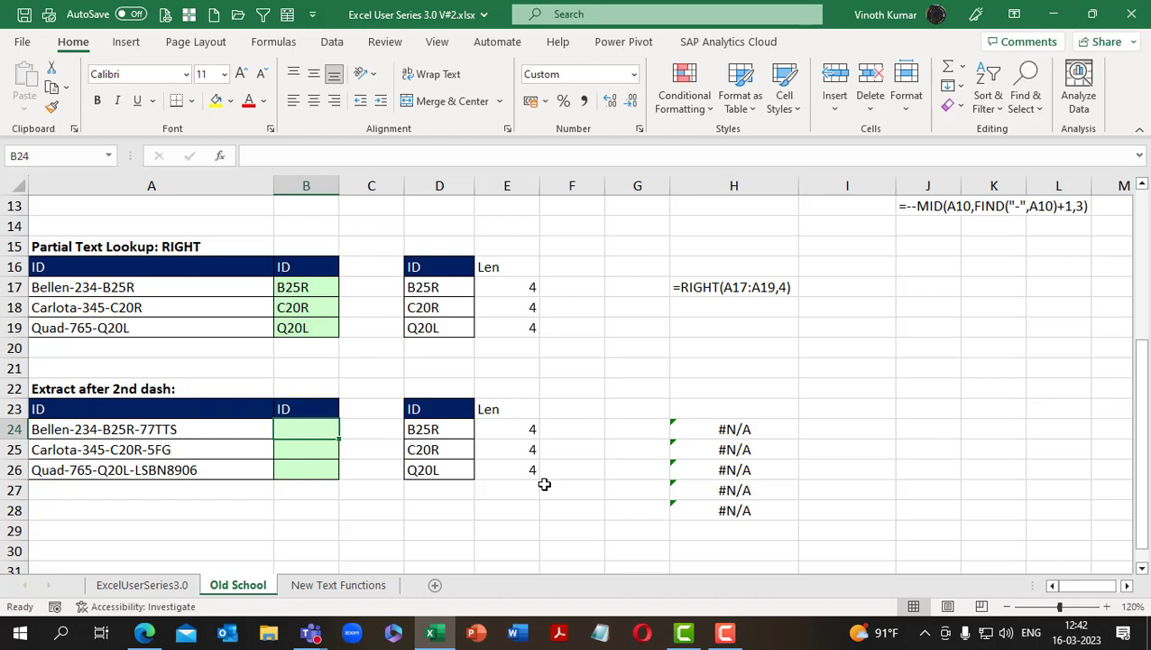
type("=su")
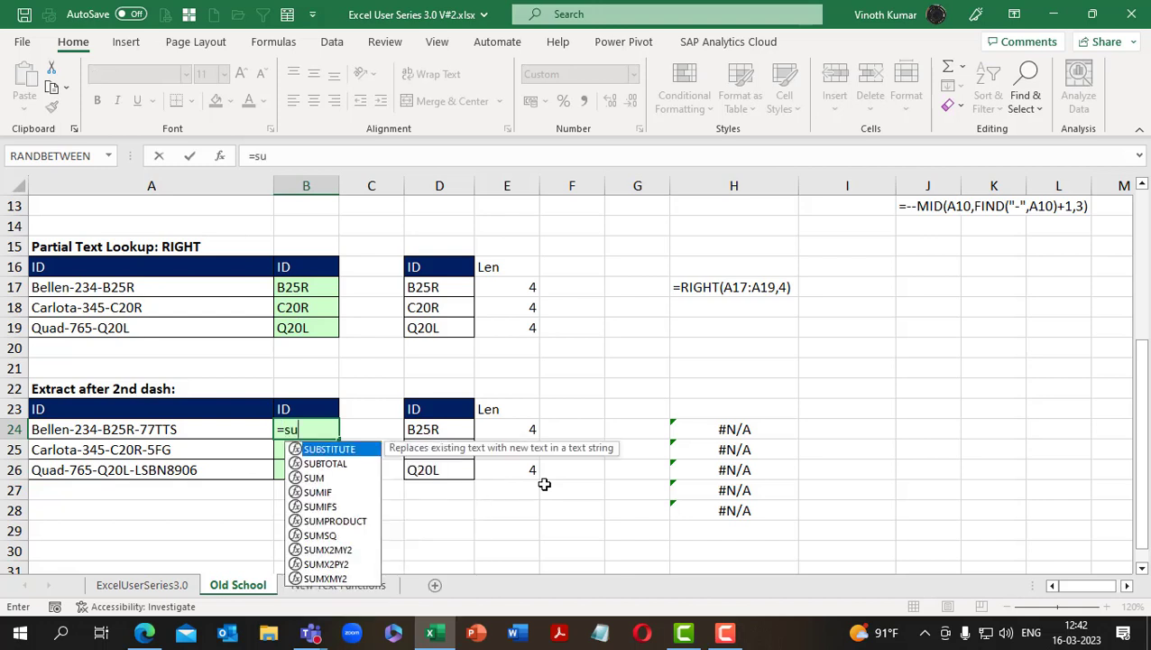
key("Tab")
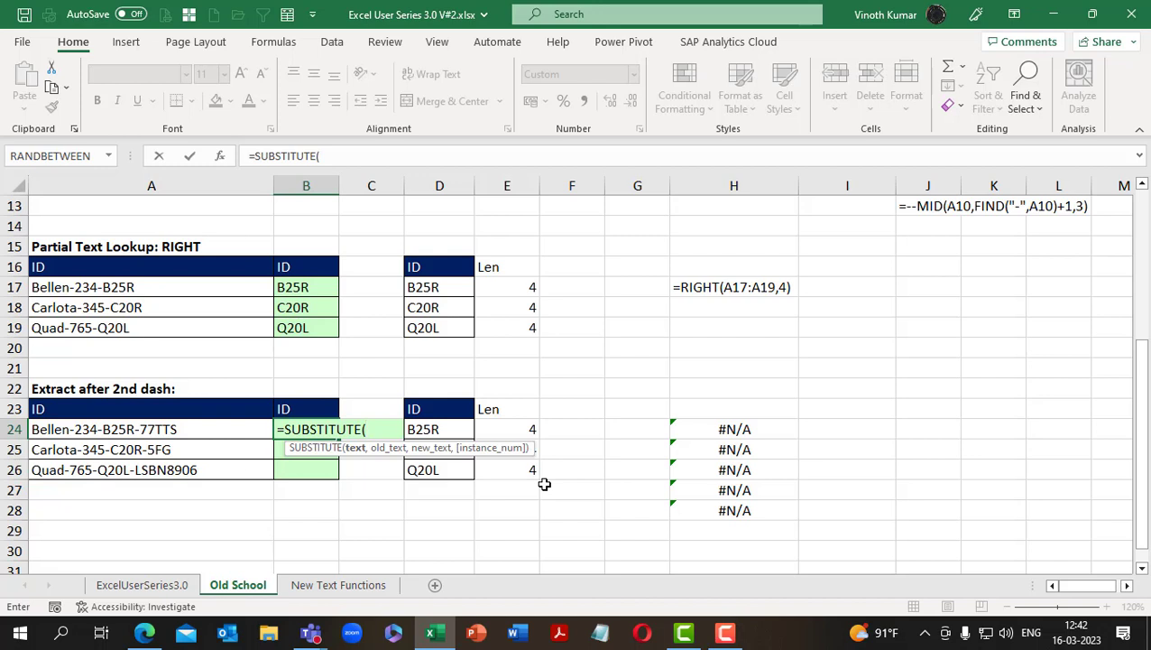
key("Left")
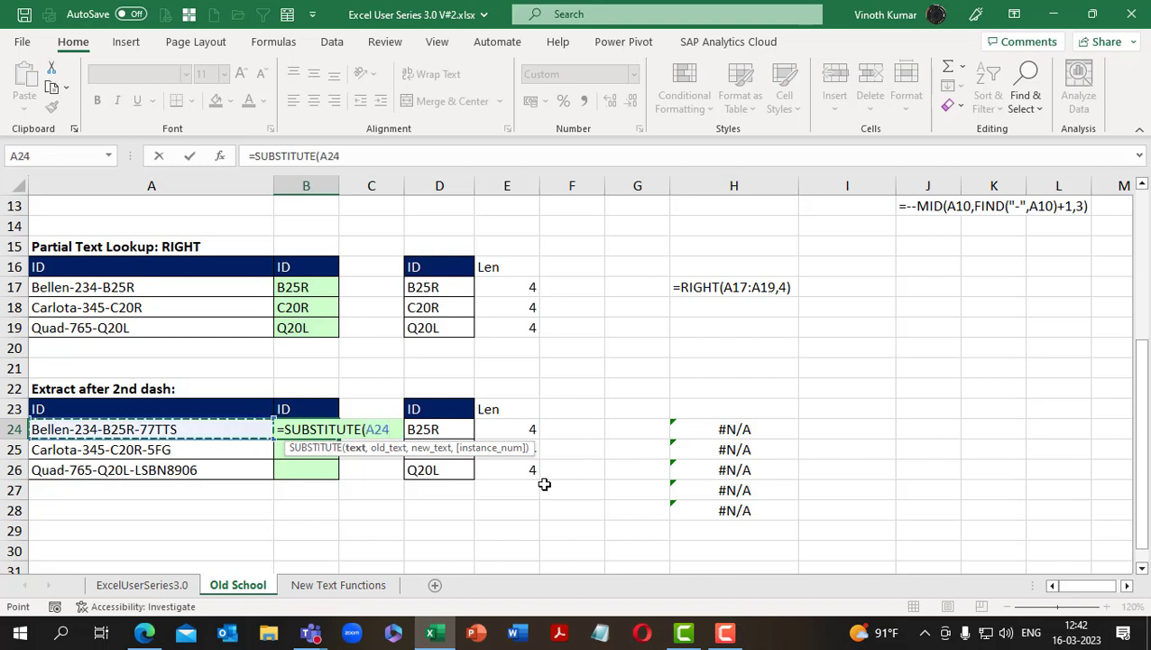
type(",")
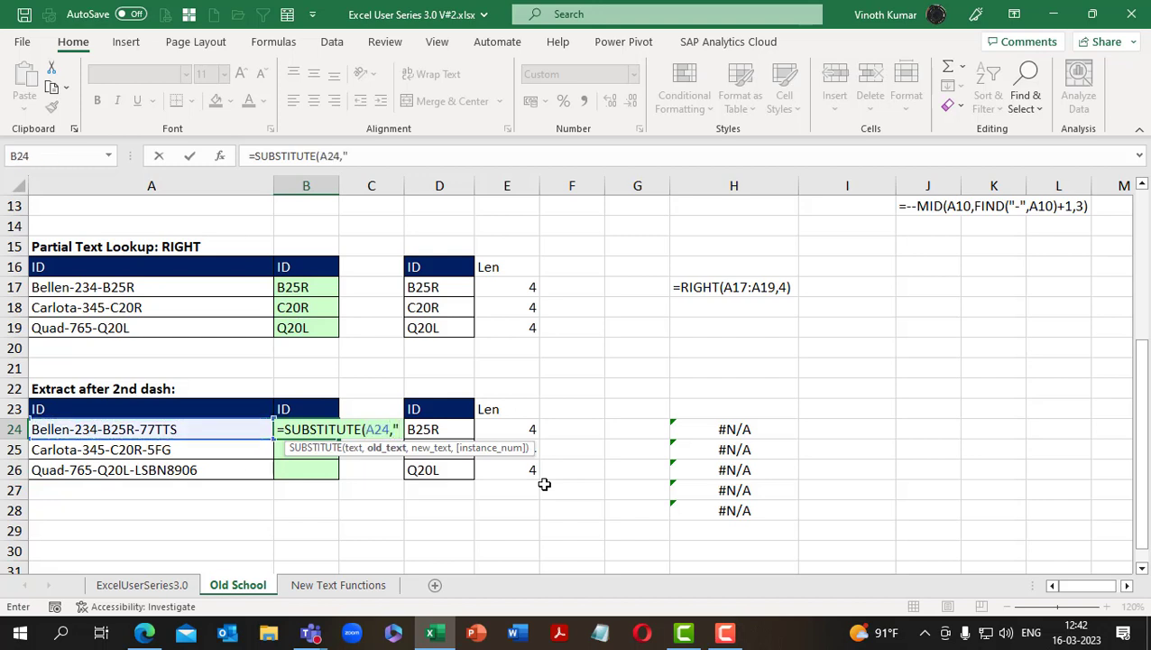
type("\"-")
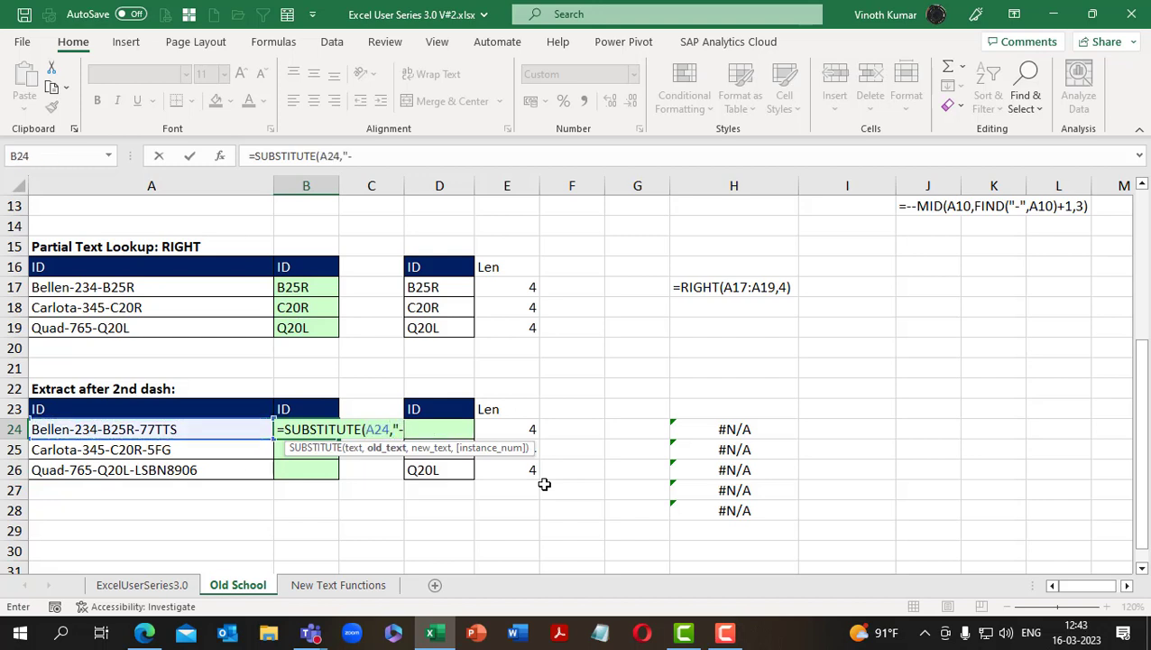
type("\",")
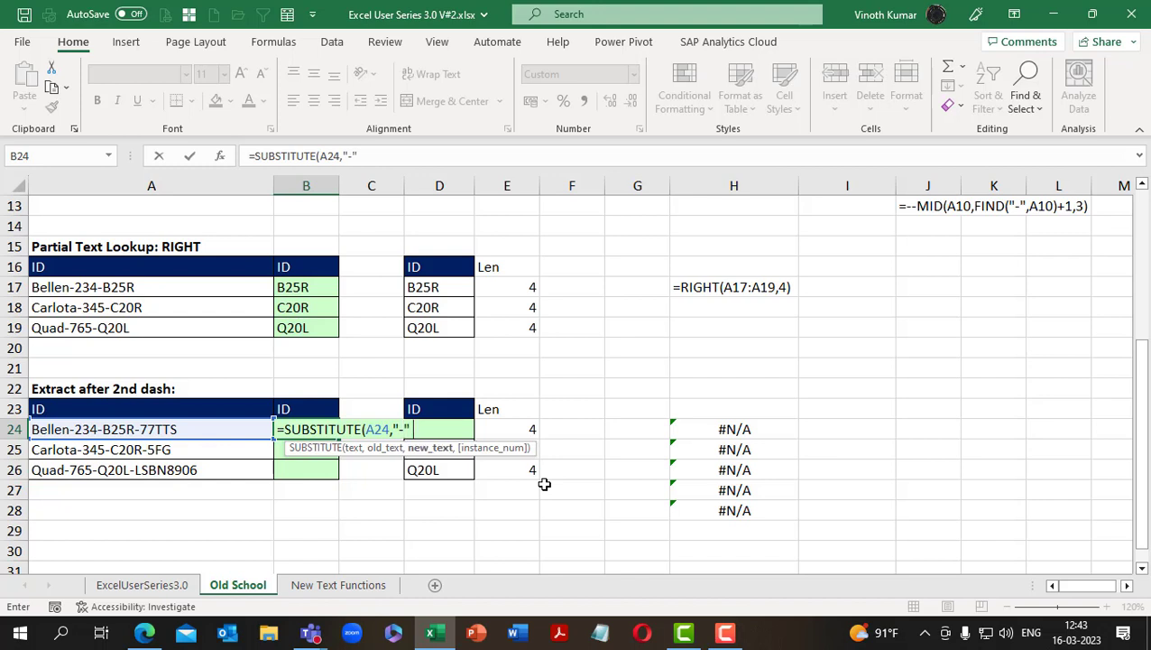
type("\"#\",")
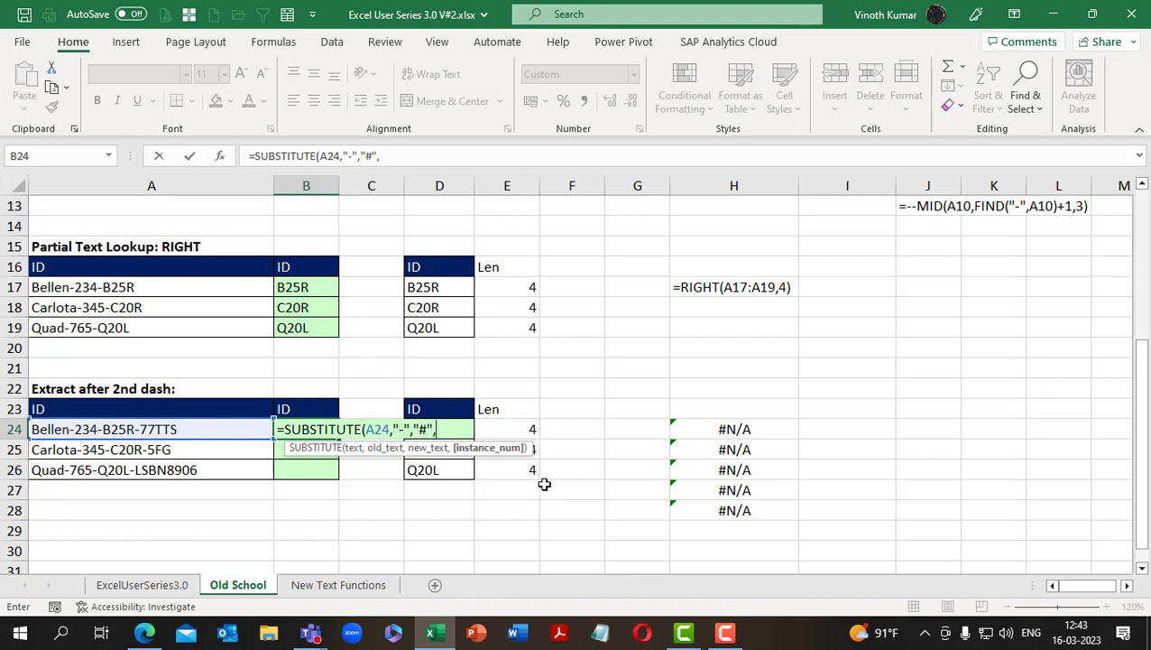
type("2")
key("alt+o")
key("alt+c")
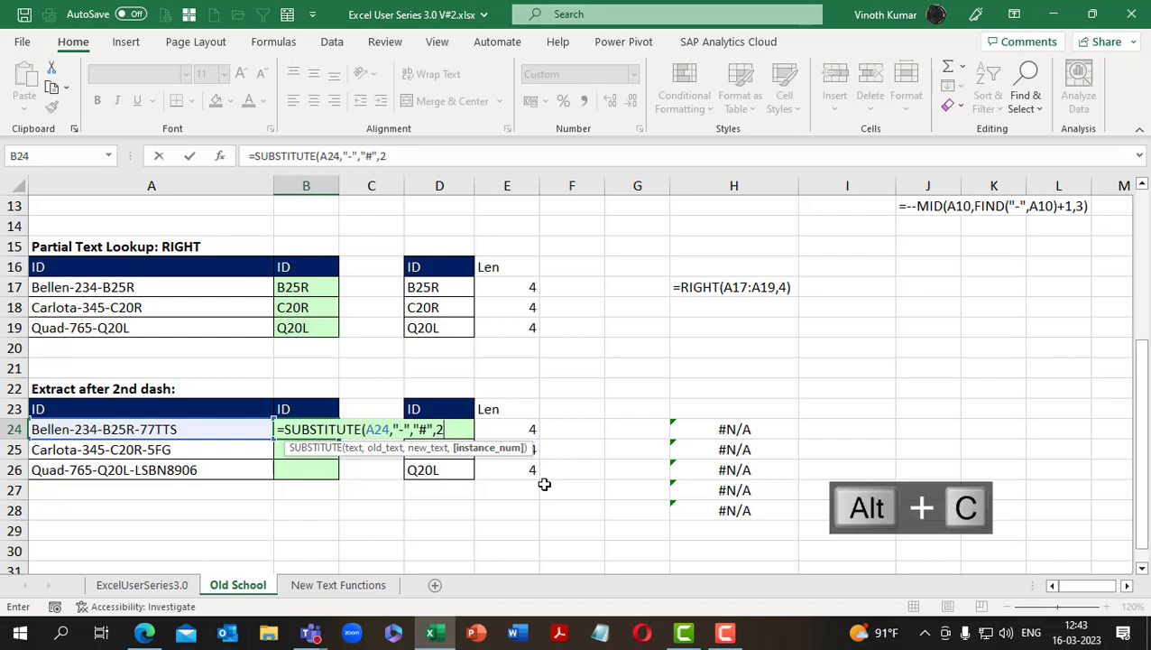
key("ctrl+c")
key("alt+s")
key("alt+v")
type(")")
key("Return")
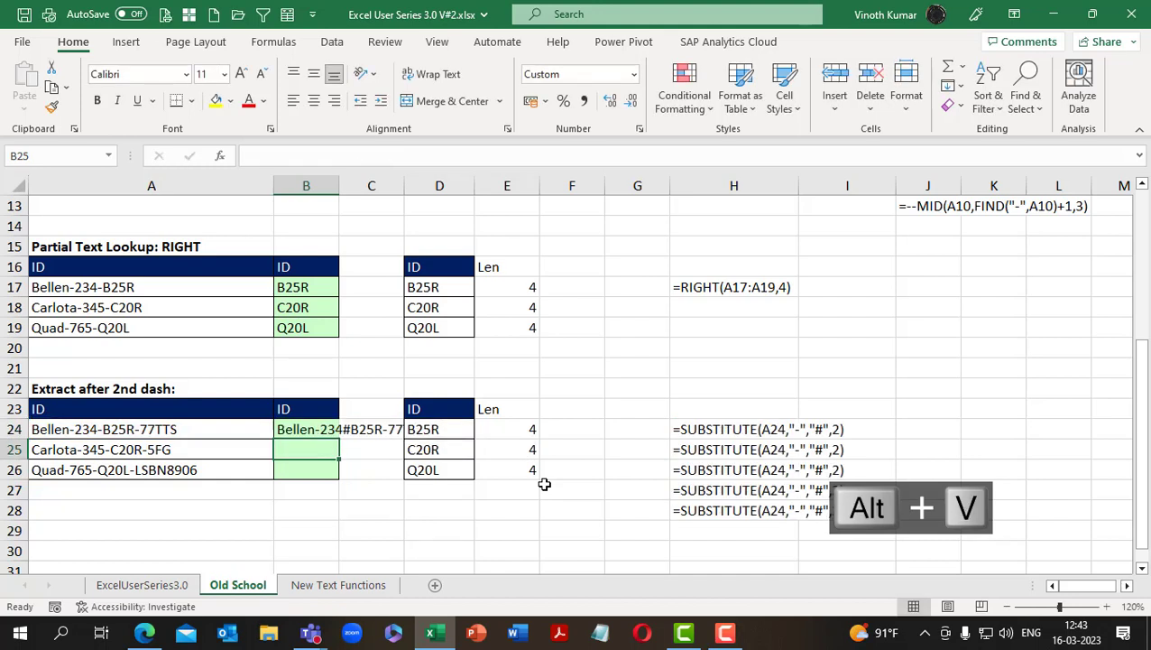
Autofit the width of column B to the content of B24
key("Up")
key("alt+h")
key("o")
key("i")
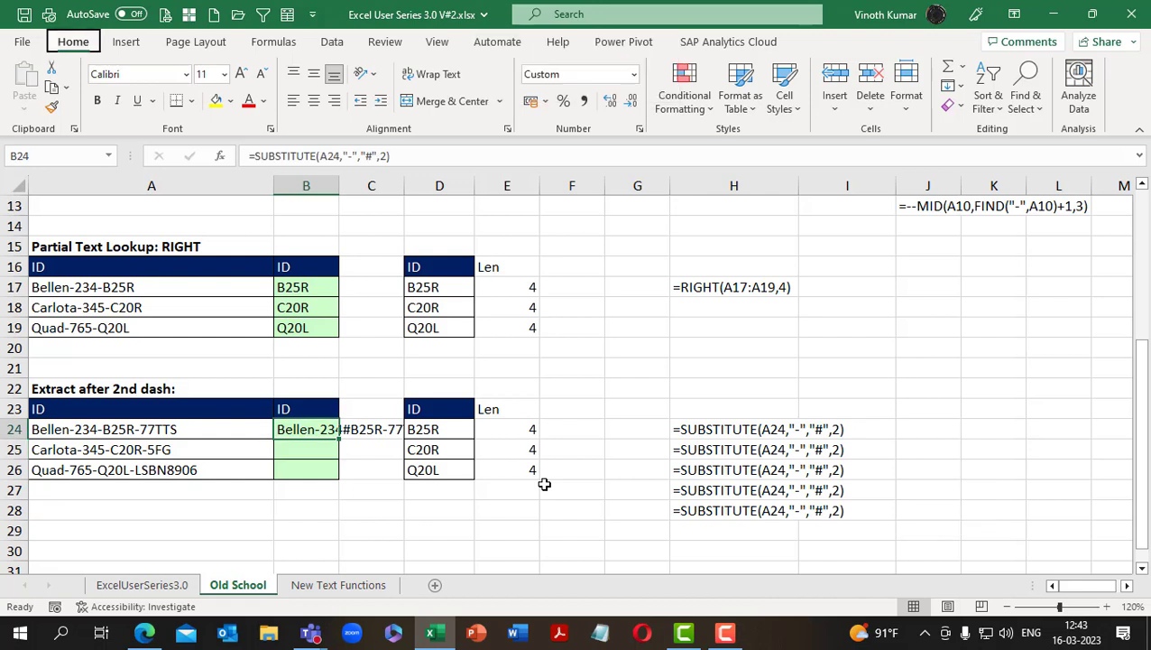
Convert the FORMULATEXT result in H24 to static text by pasting it over itself as values
key("Right")
key("Right")
key("Right")
key("Right")
key("Right")
key("Right")
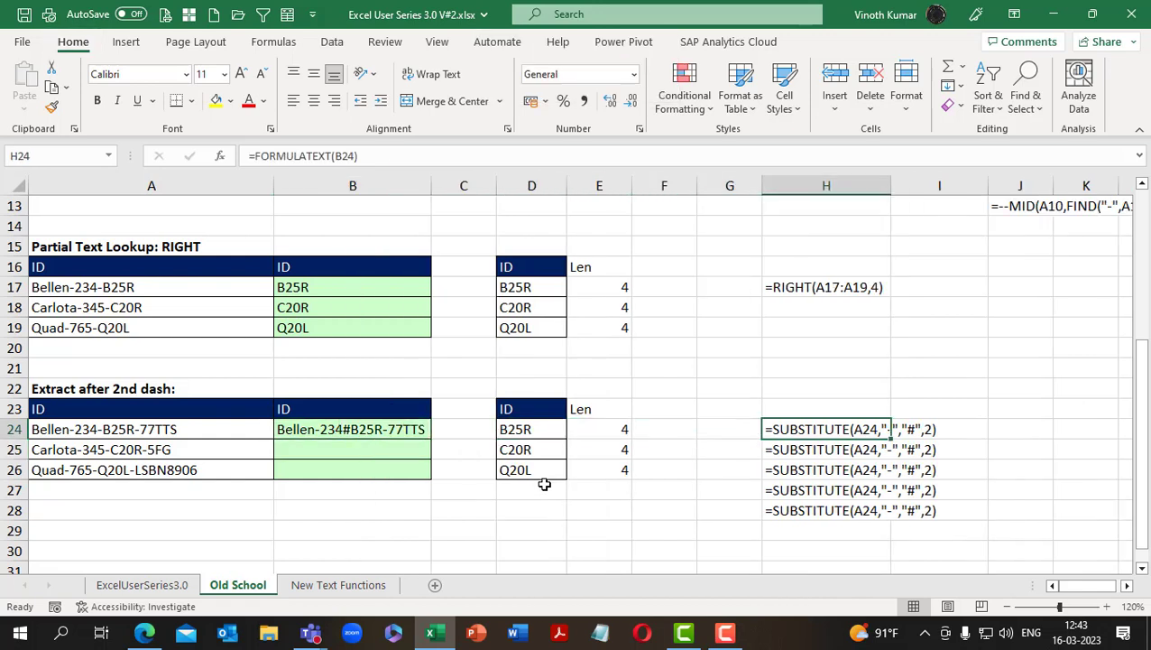
key("ctrl+c")
key("alt+e")
key("s")
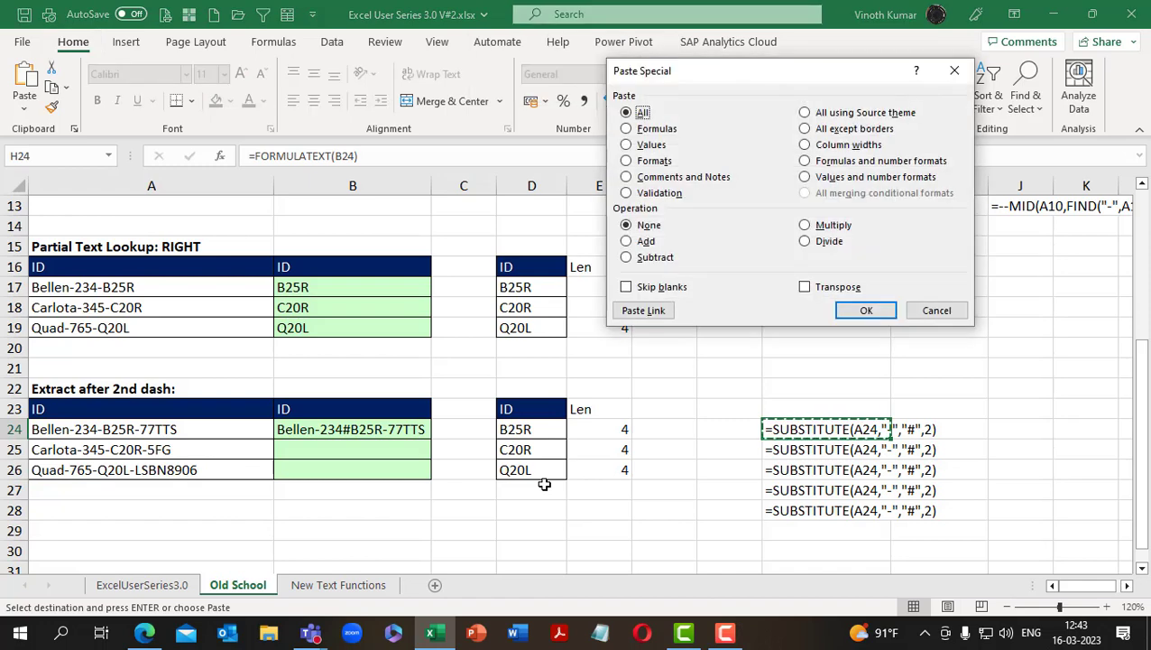
key("v")
key("Return")
key("Escape")
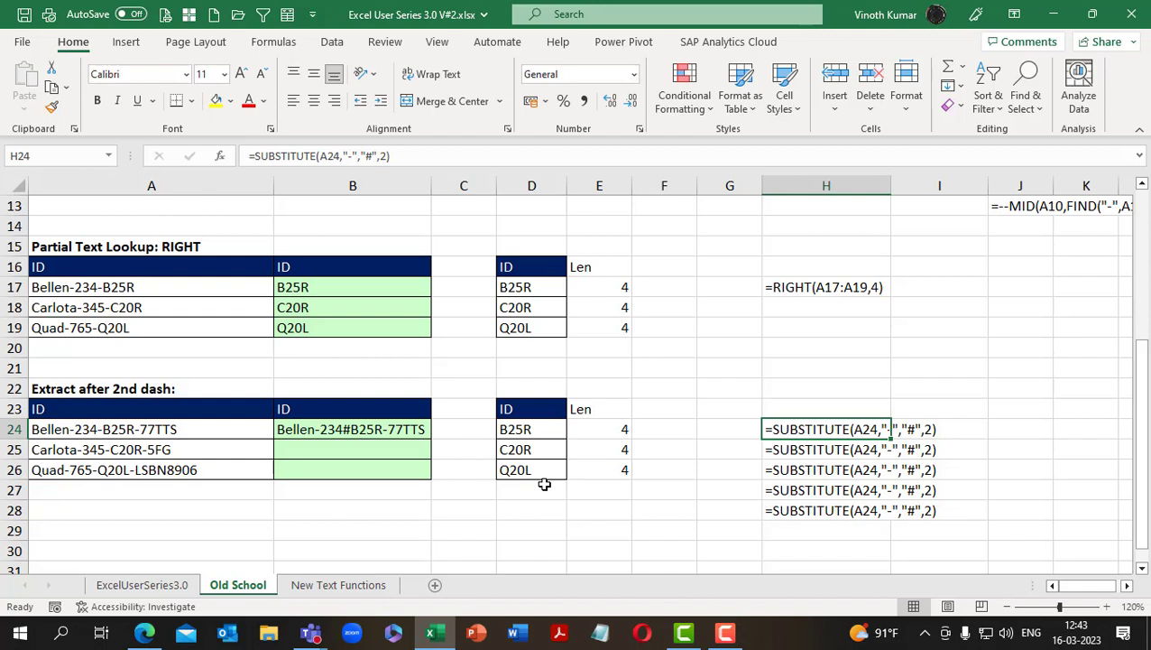
key("F2")
key("F2")
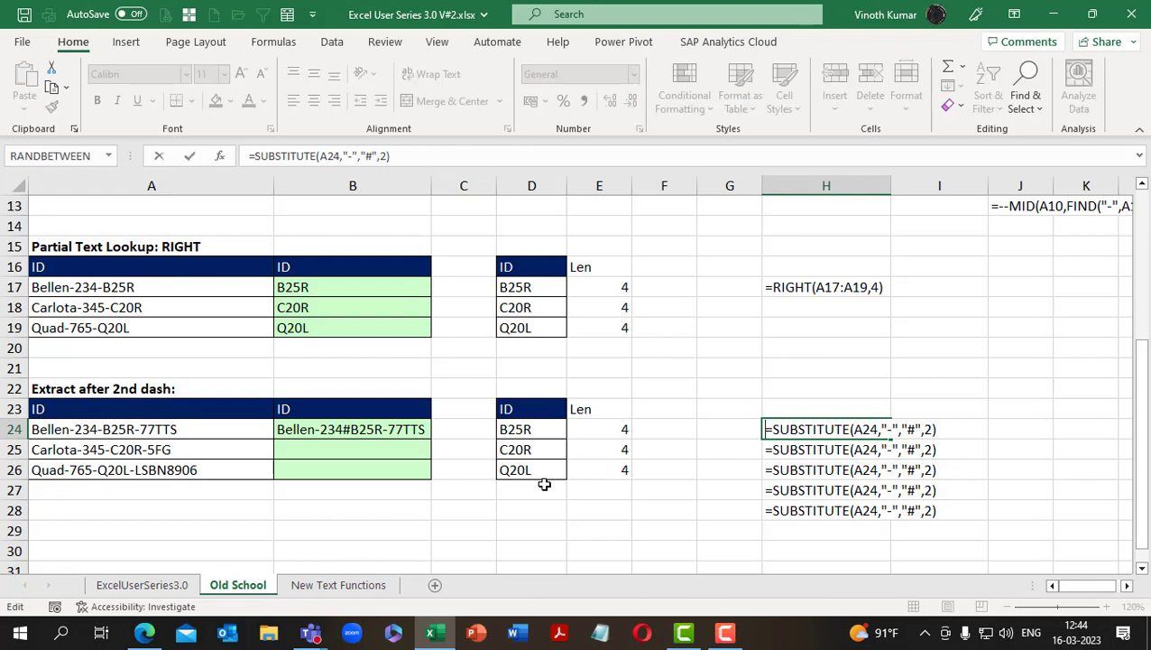
key("Escape")
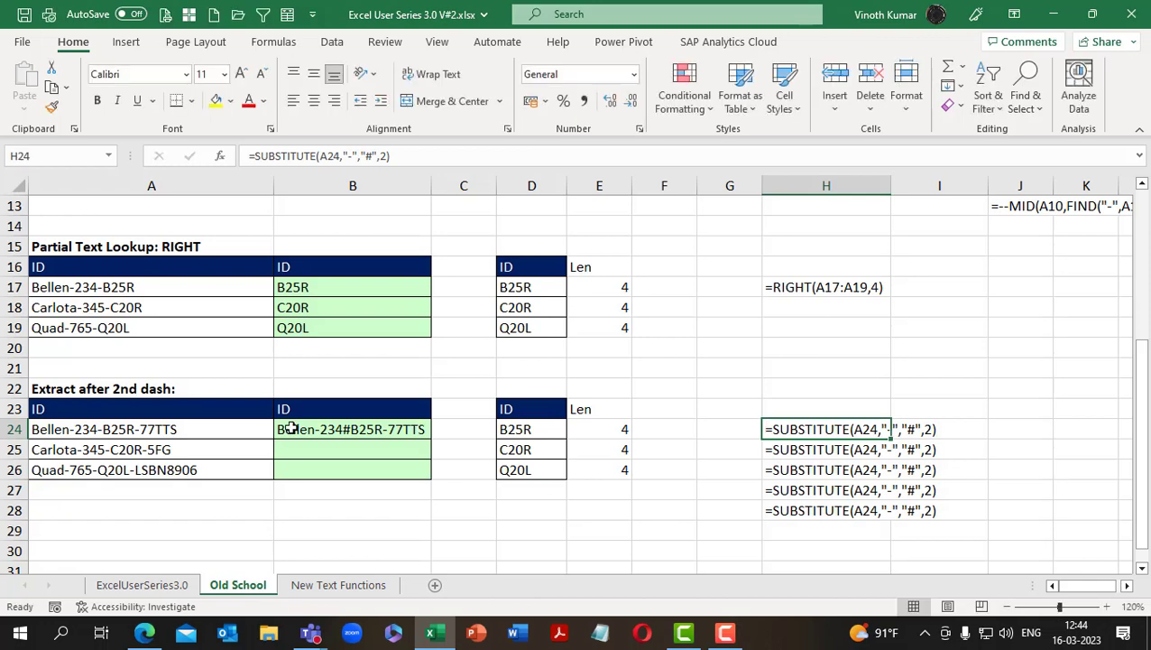
Wrap the B24 formula in SEARCH so it reads =SEARCH("#",SUBSTITUTE(A24,"-","#",2))
left_click(287, 426)
key("F2")
key("ctrl+Return")
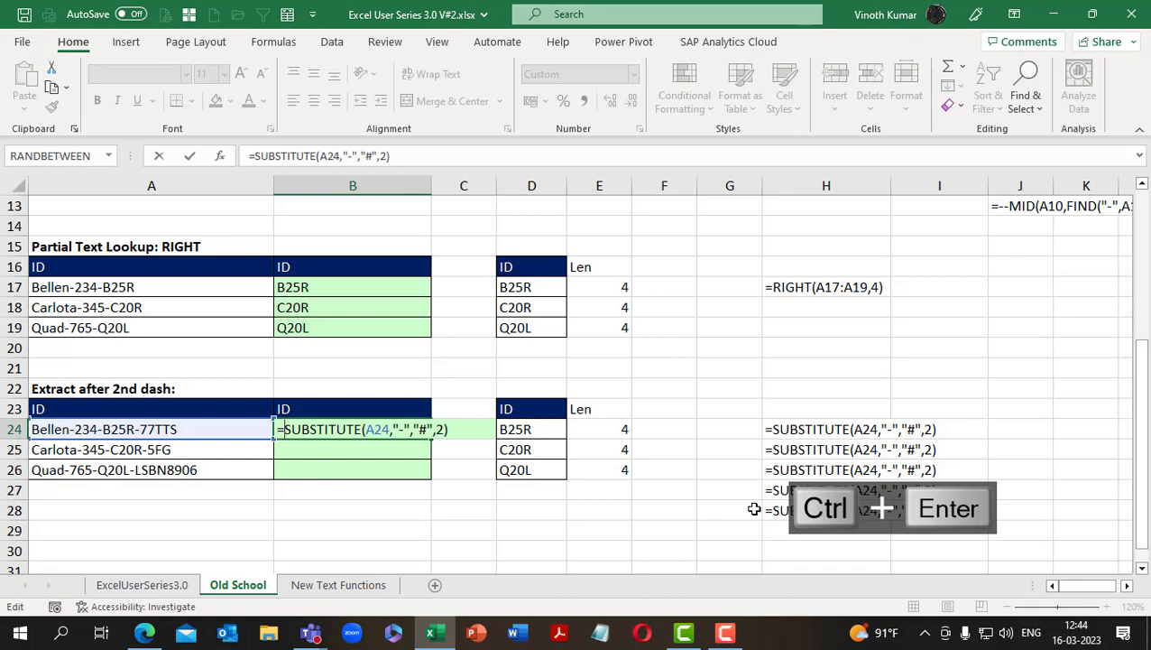
type("sea")
key("Tab")
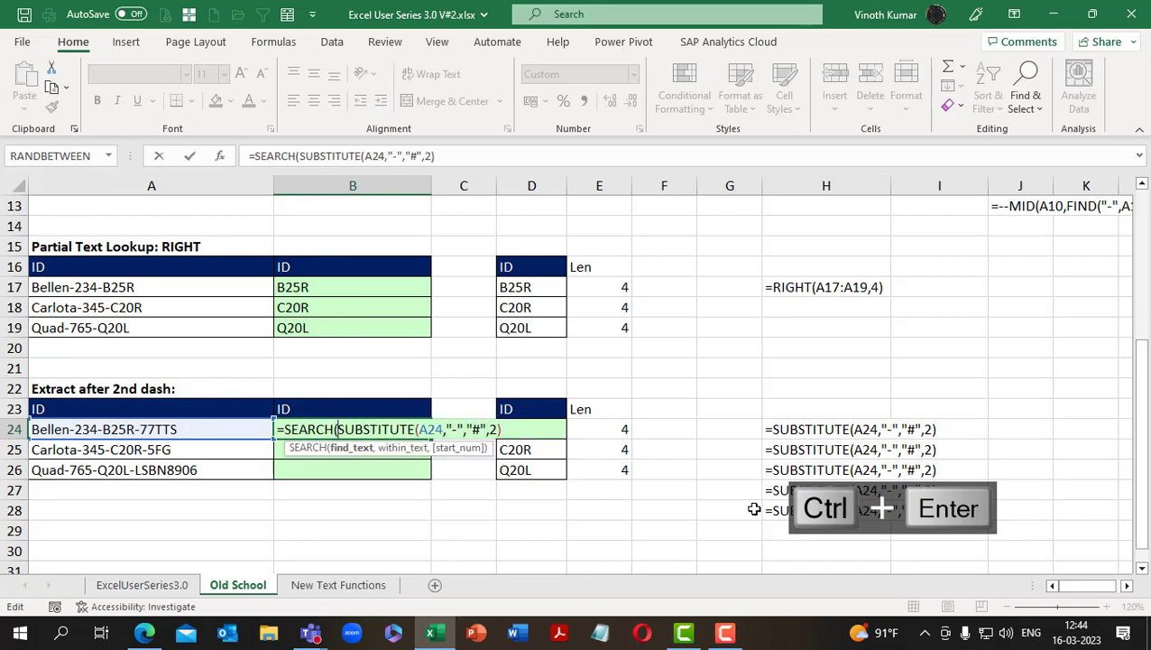
type("\"")
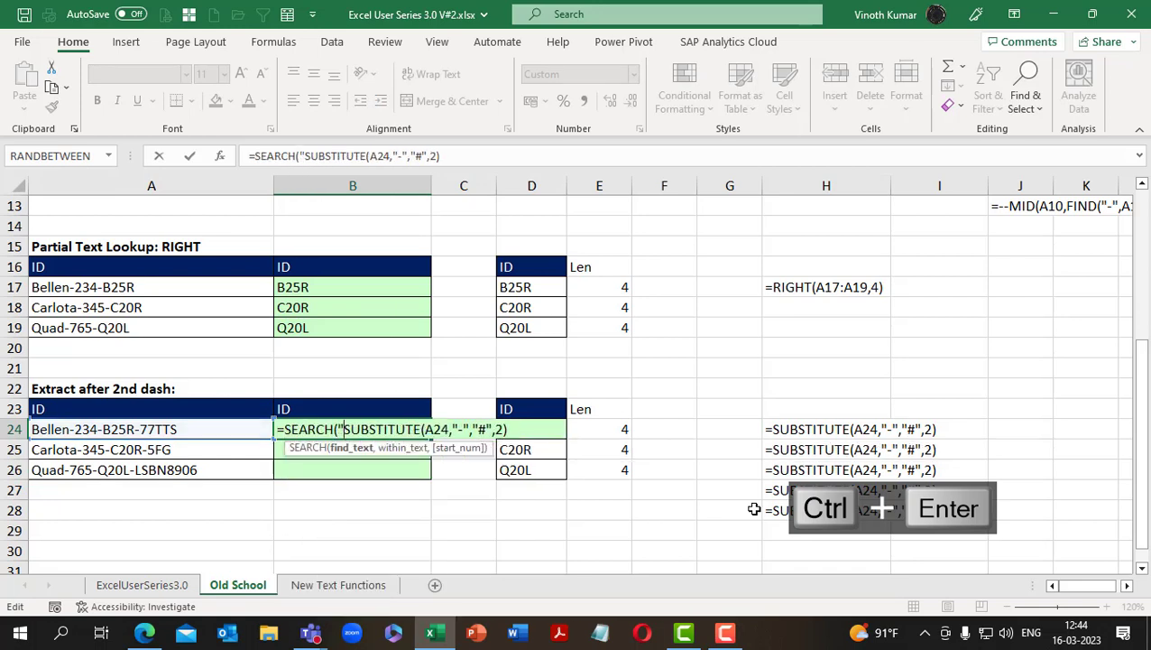
type("#\",2")
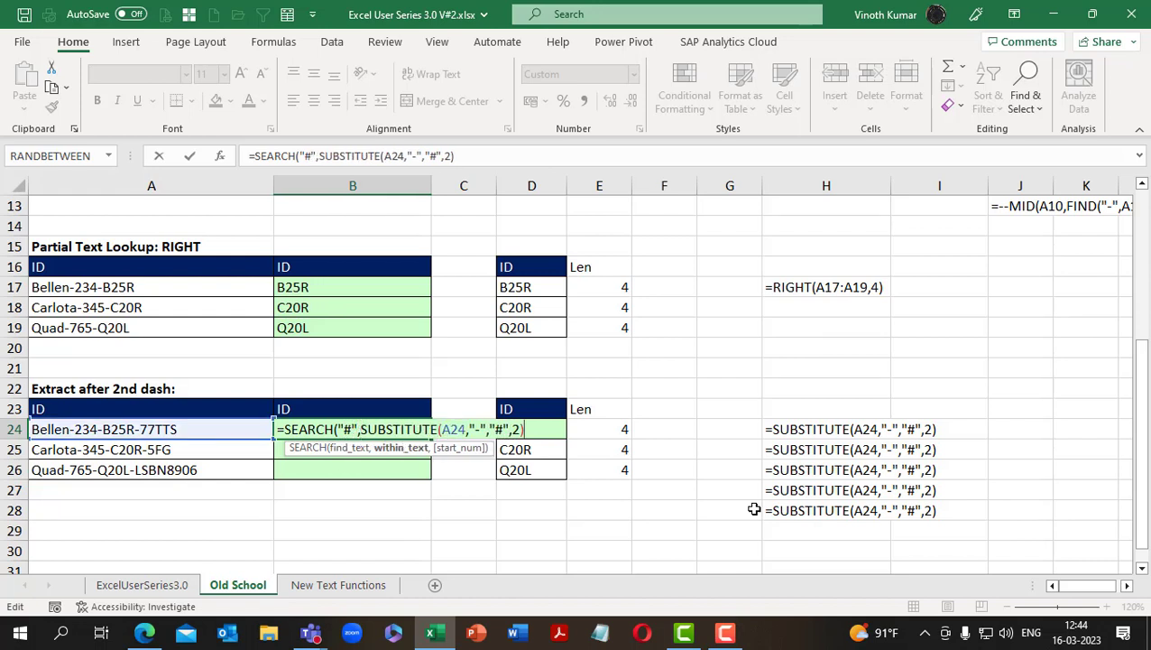
type(")")
key("ctrl+Return")
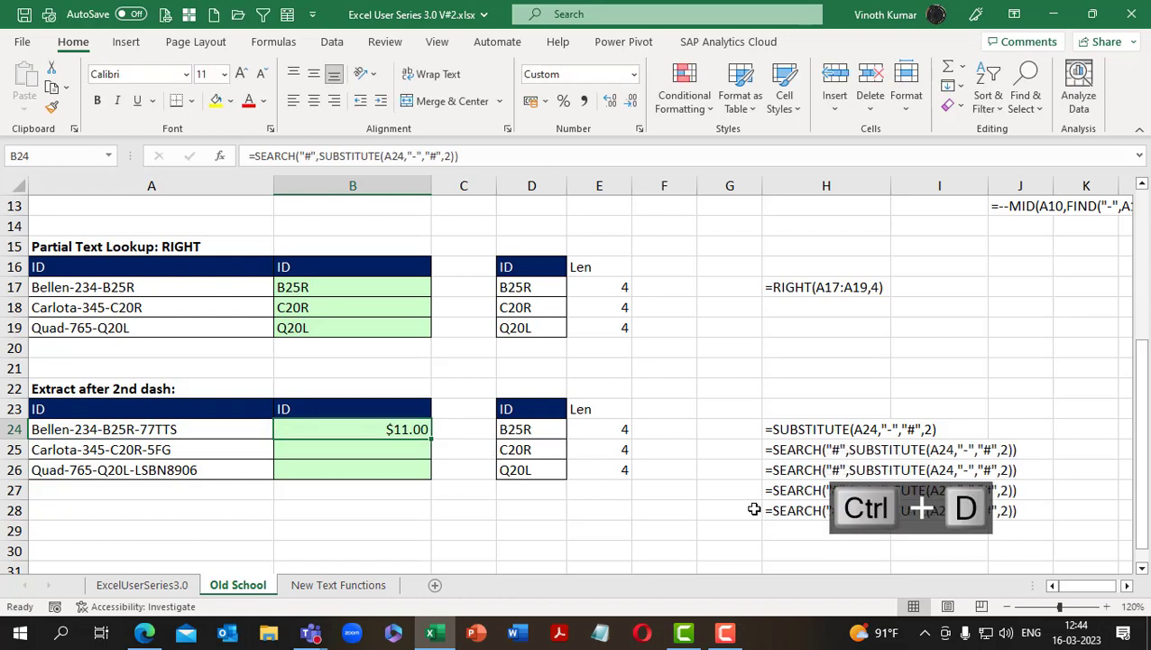
Format B24 as Number with no decimal places
left_click(634, 75)
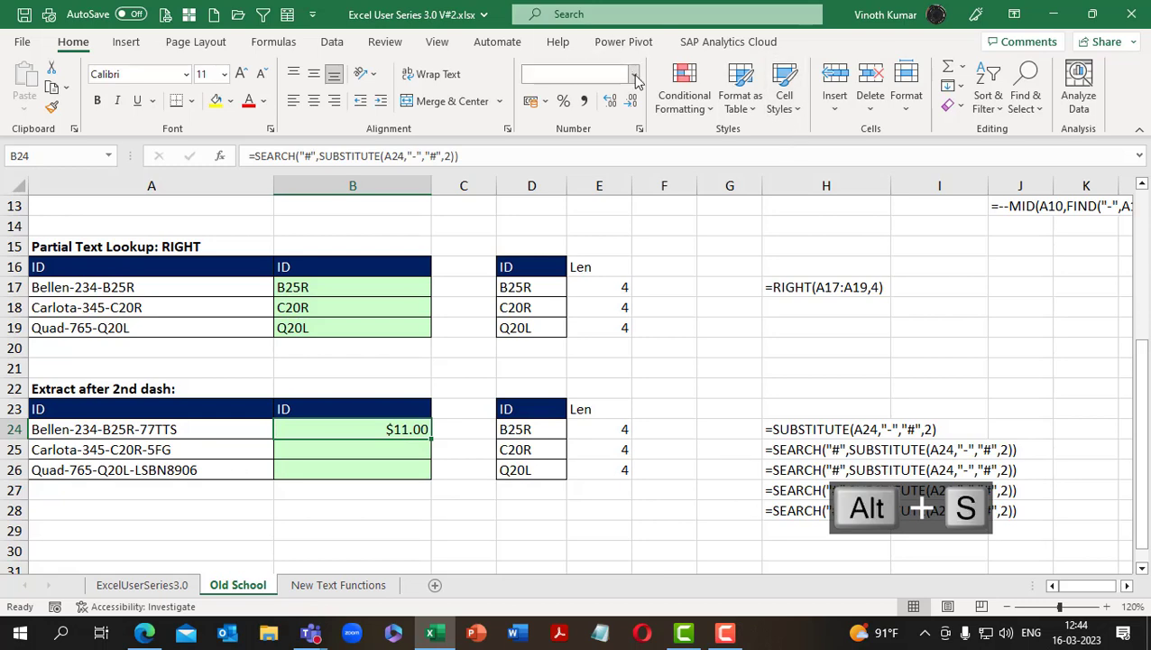
left_click(610, 141)
left_click(629, 100)
left_click(629, 100)
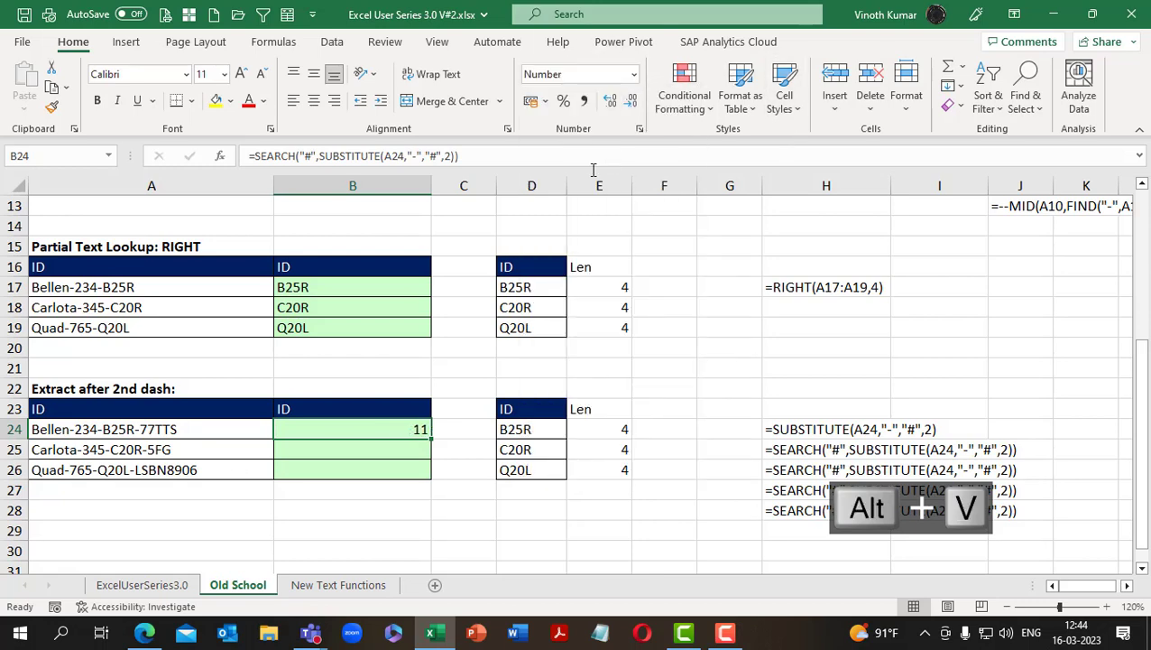
Copy the number format and the SEARCH formula from B24 down to B26
left_click(51, 106)
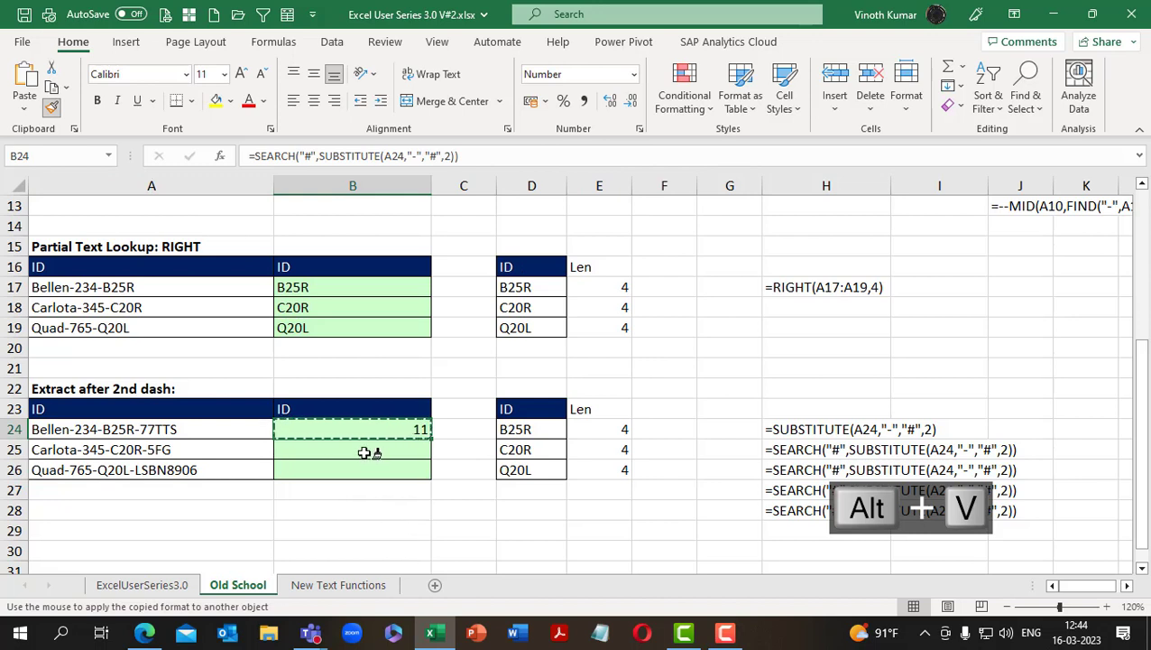
left_click_drag(359, 443, 360, 475)
key("F2")
key("ctrl+d")
Replace the FORMULATEXT formula in H25 with its own value as static text
left_click(797, 449)
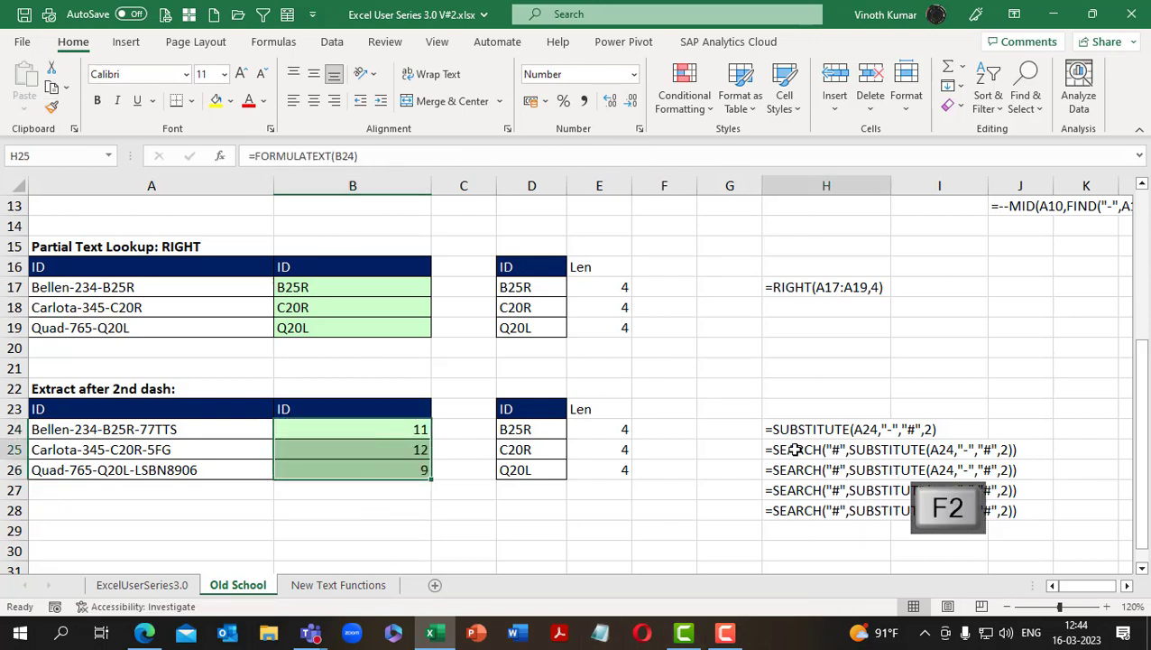
key("ctrl+c")
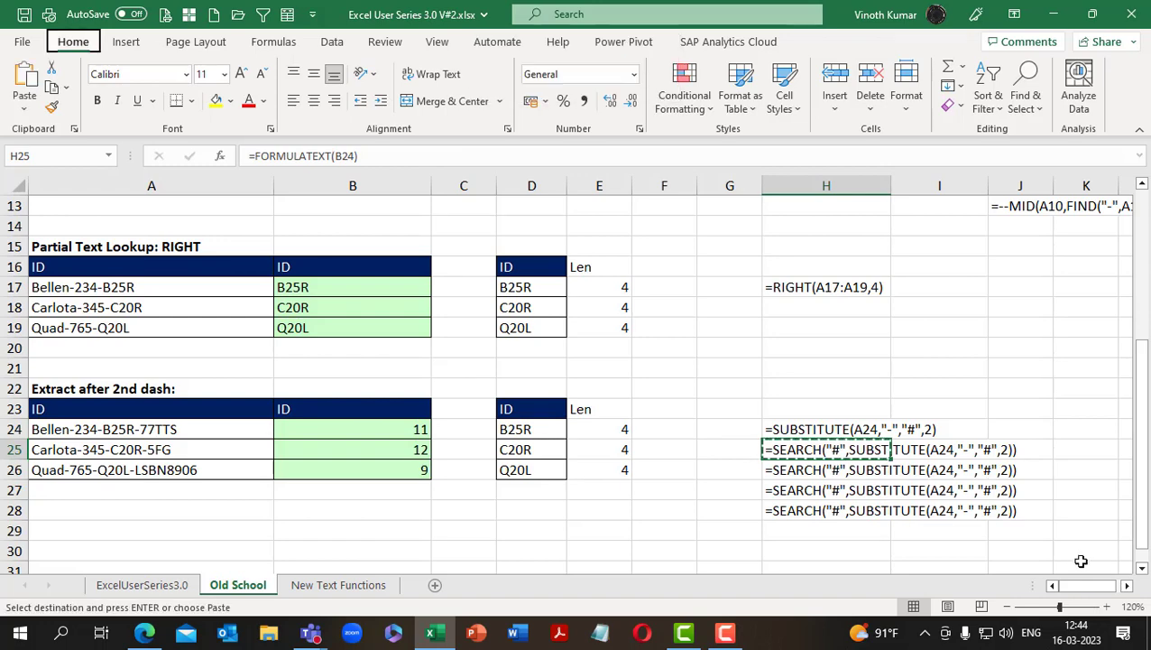
key("ctrl+alt+v")
key("v")
key("Return")
key("Escape")
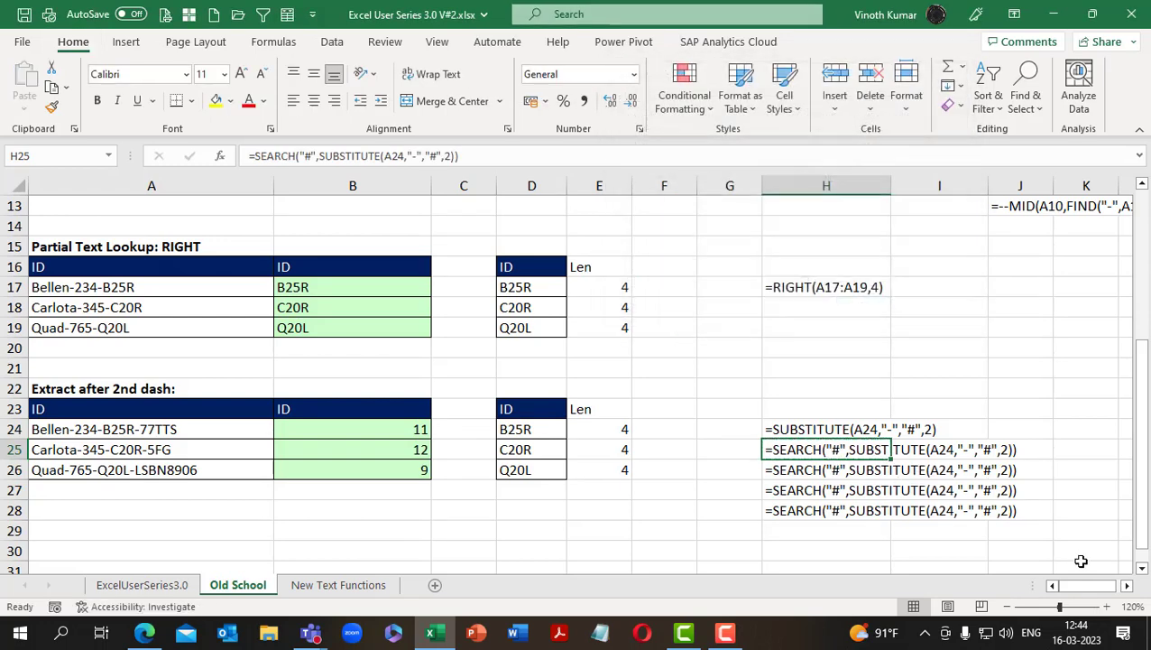
Start wrapping the SEARCH formula in B24 in a MID function, with A24 as its text argument
key("Left")
key("Left")
key("Left")
key("Left")
key("Left")
key("Left")
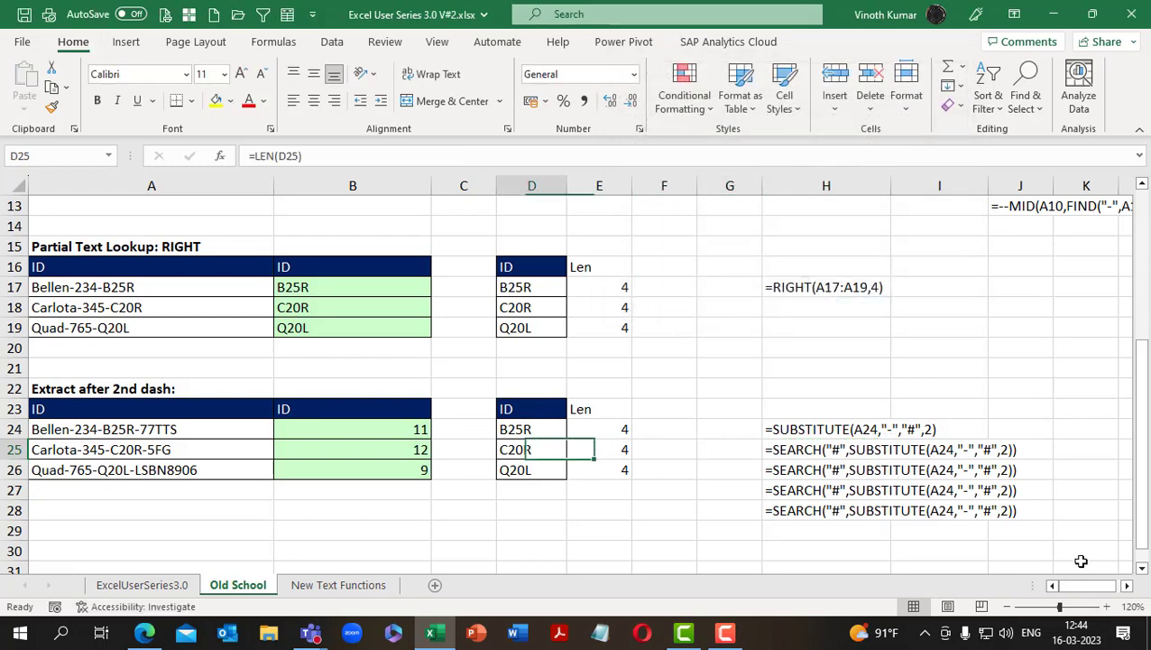
key("Up")
key("F2")
key("Home")
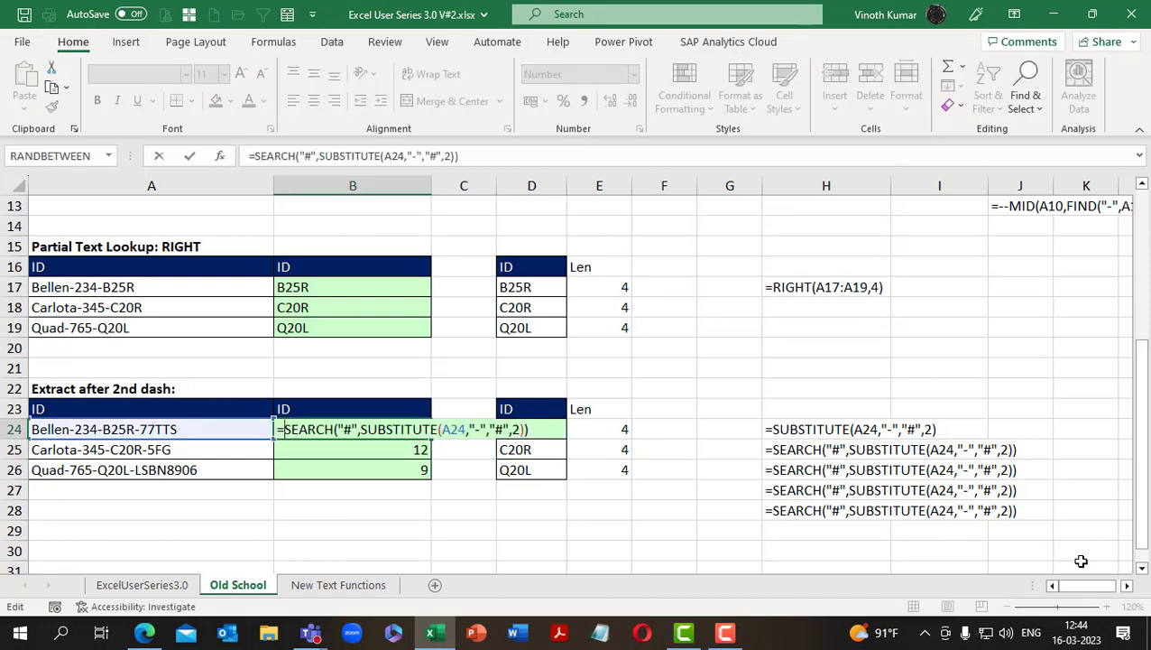
type("mid")
key("Tab")
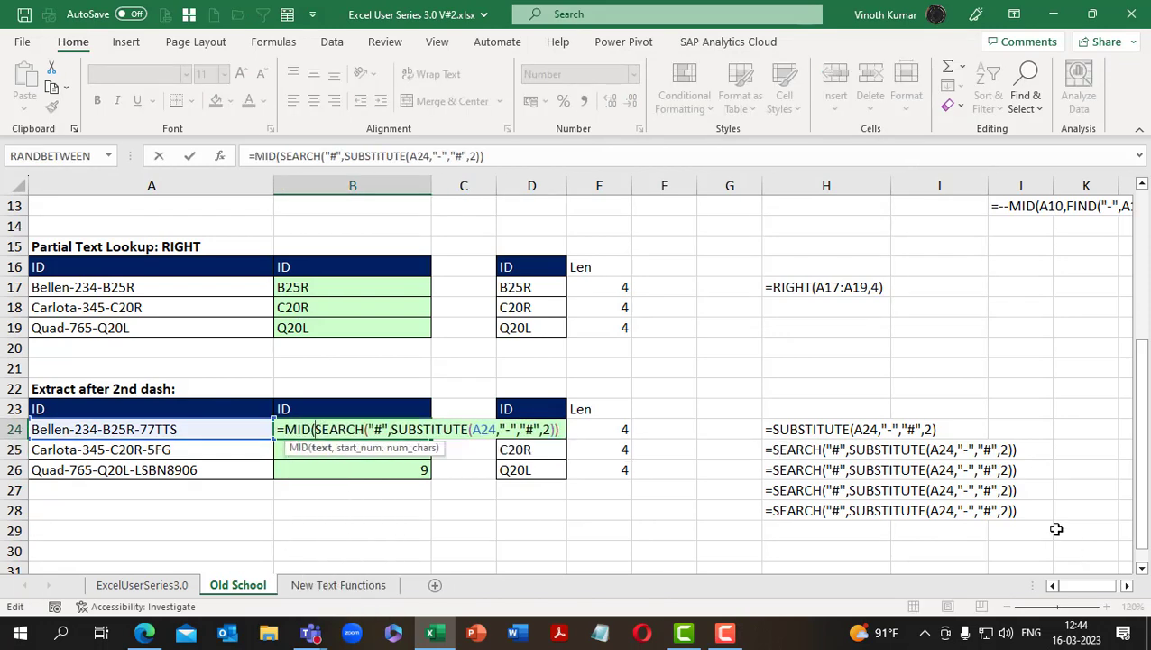
left_click(188, 430)
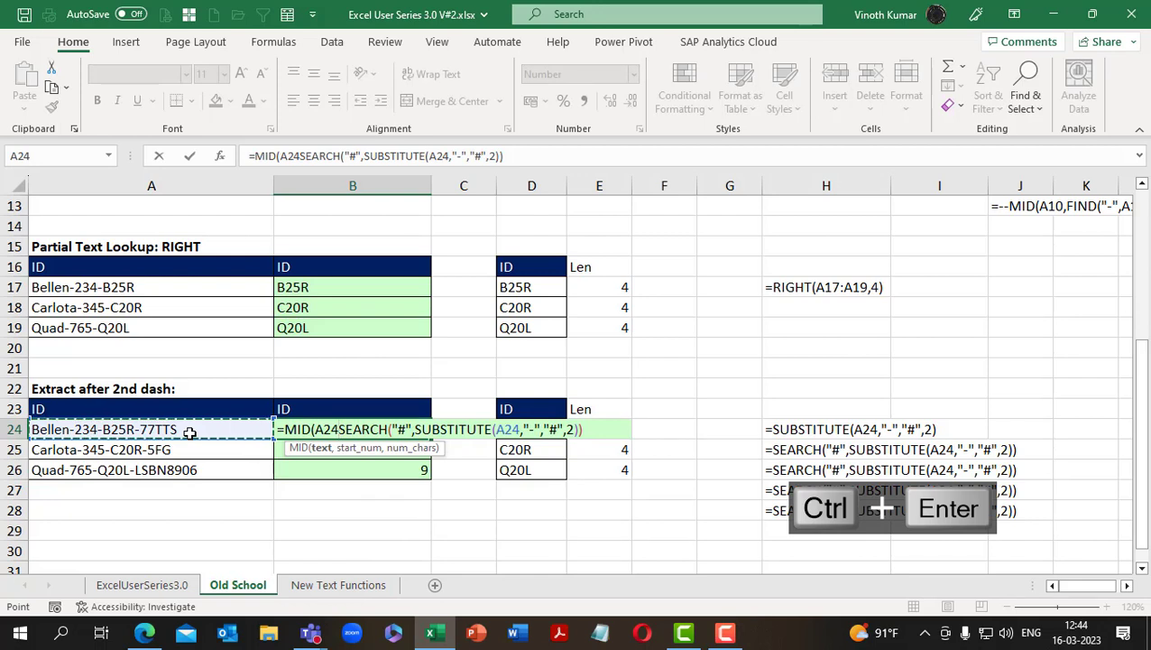
key("ctrl+d")
type(",")
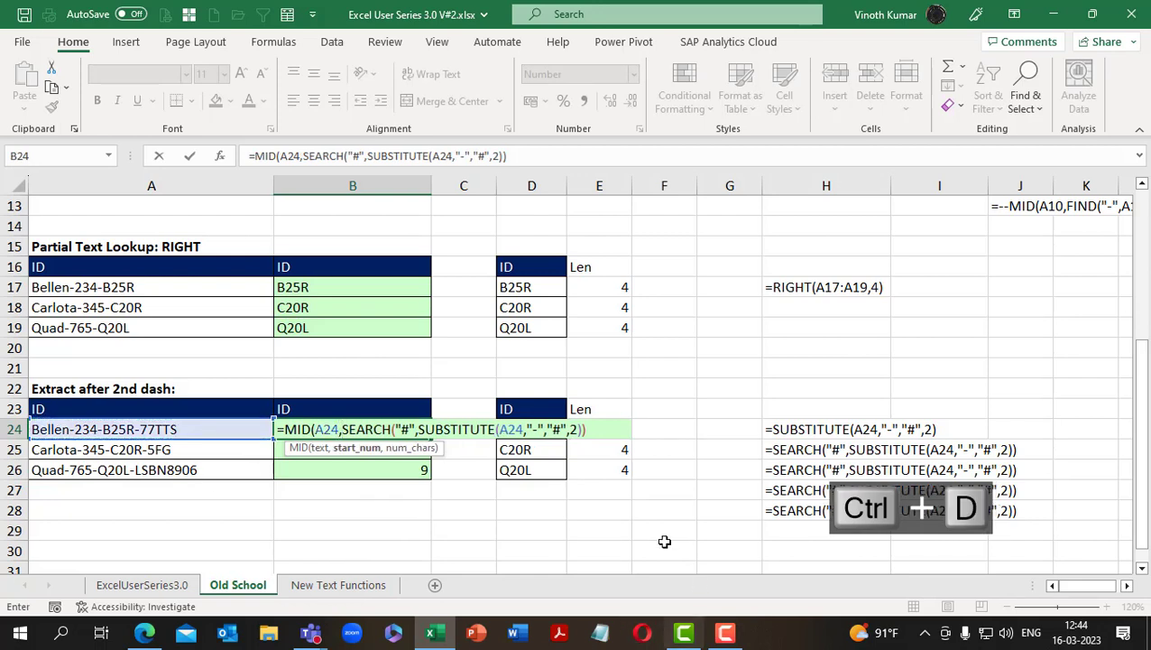
Complete the B24 formula with a length of 4 characters: =MID(A24,SEARCH("#",SUBSTITUTE(A24,"-","#",2)),4)
left_click(599, 430)
key("alt+s")
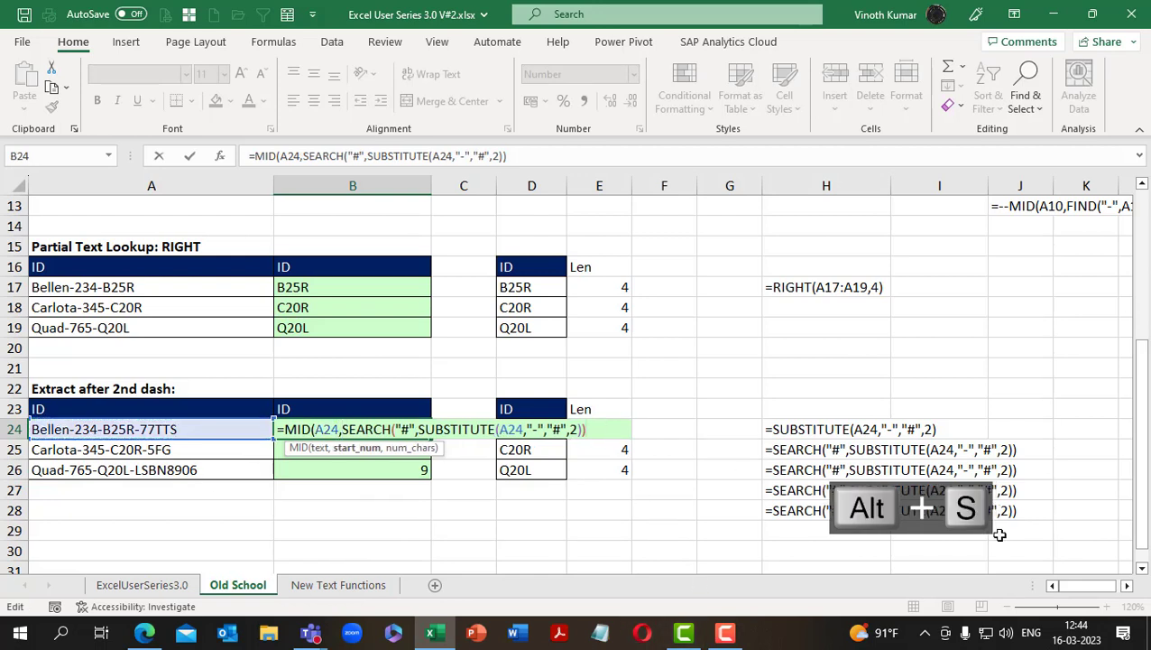
key("alt+v")
type(",")
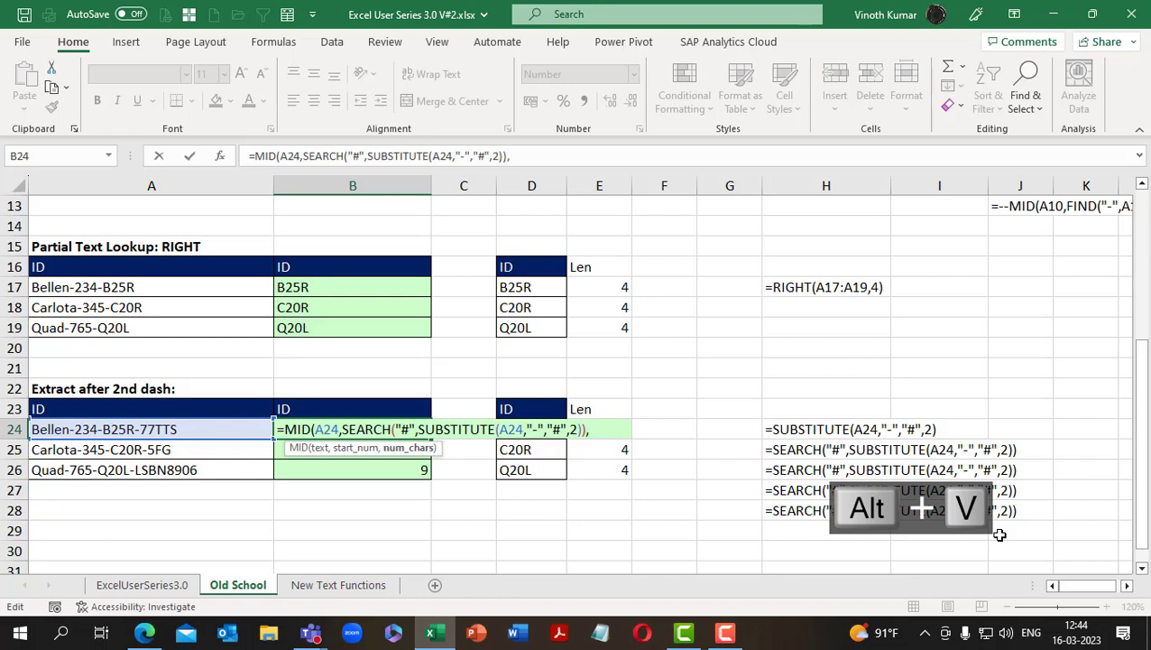
type("4")
type(")")
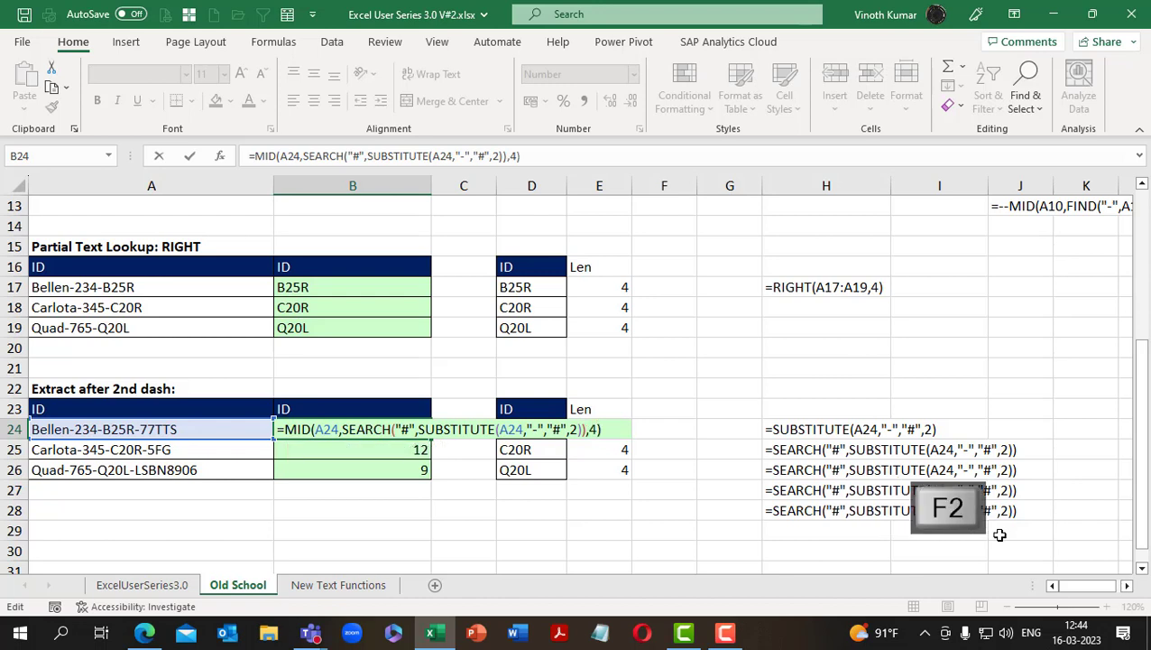
key("Return")
Fill the MID formula from B24 down to B26
key("shift+Down")
key("shift+Down")
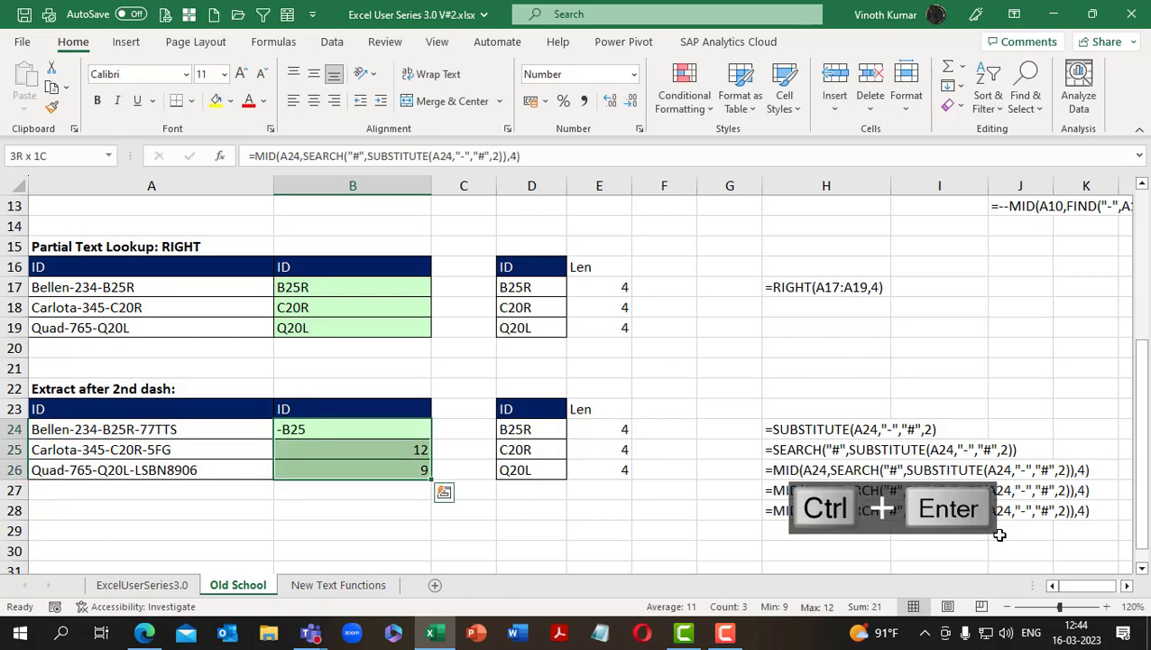
key("ctrl+d")
Replace the FORMULATEXT formula in H26 with its own value as static text
key("Right")
key("Right")
key("Right")
key("Right")
key("Right")
key("Right")
key("Down")
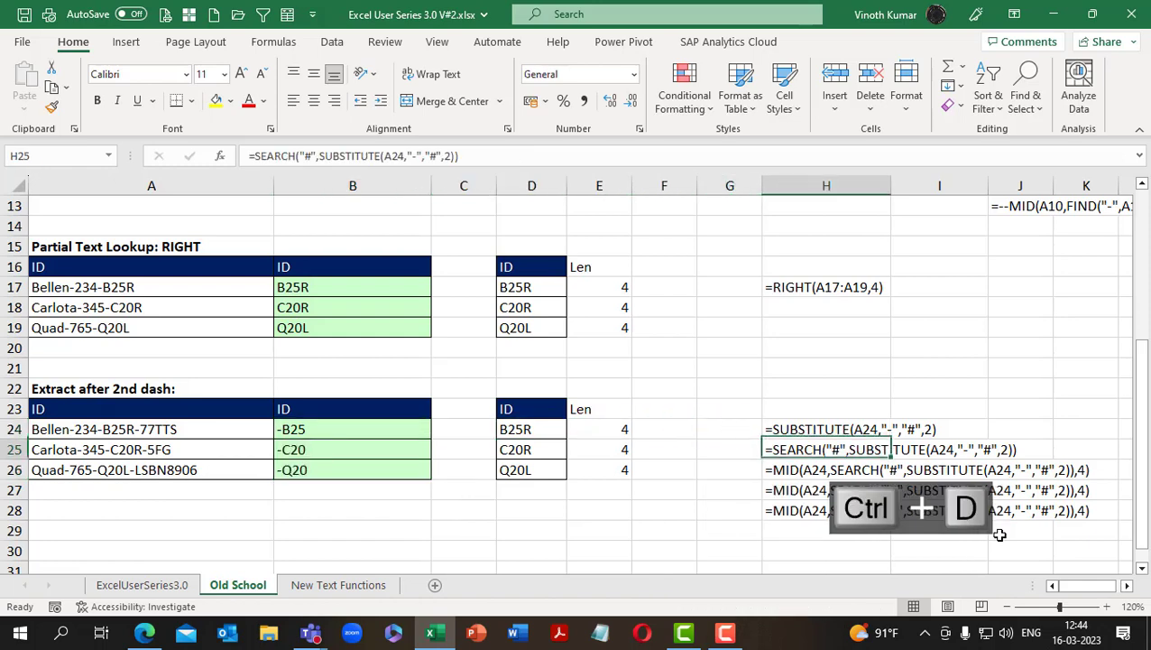
key("Down")
key("ctrl+c")
key("alt+e")
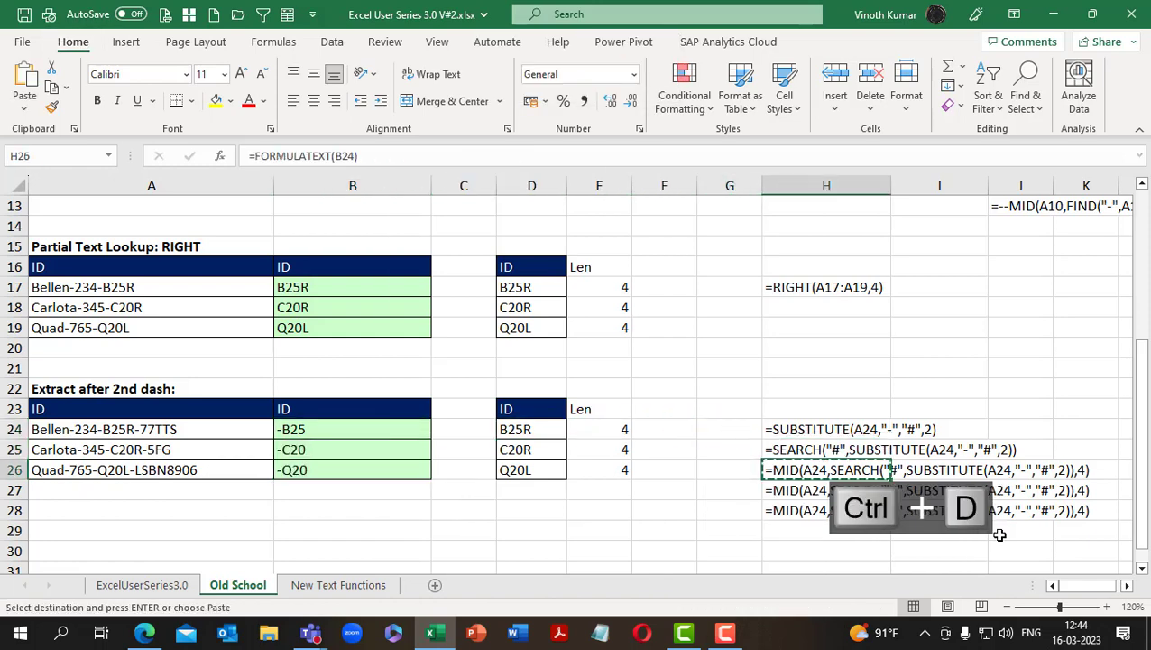
key("s")
key("v")
key("Return")
key("Escape")
Add +1 to the start position of the B24 formula so it reads =MID(A24,SEARCH("#",SUBSTITUTE(A24,"-","#",2))+1,4)
key("Left")
key("Left")
key("Left")
key("Left")
key("Left")
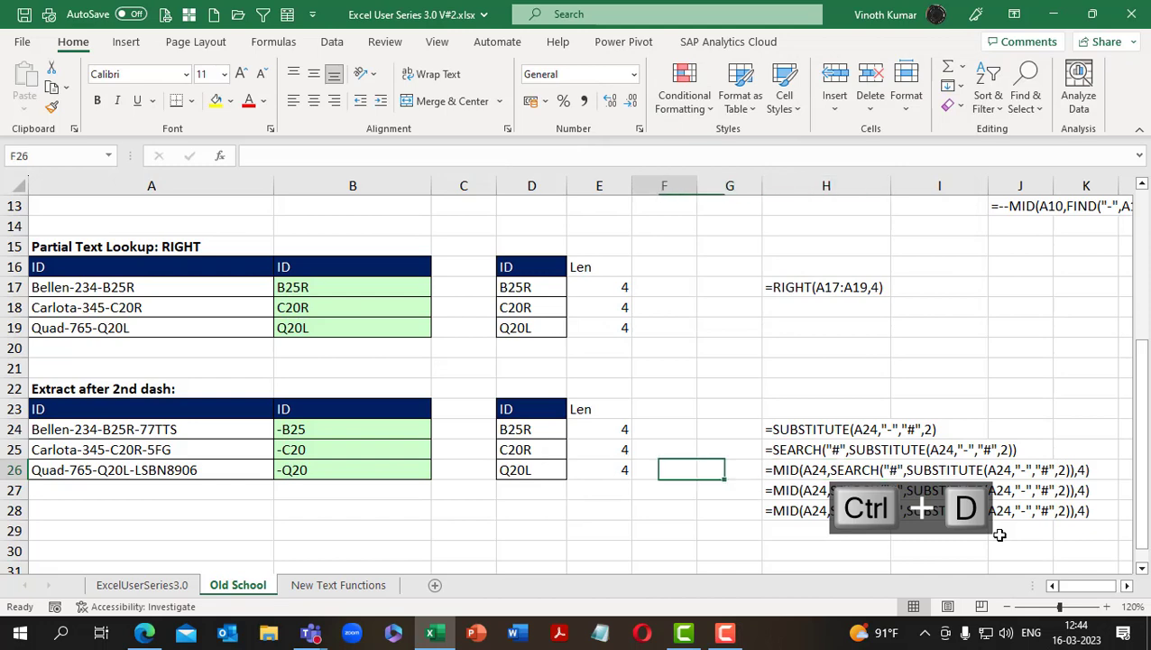
key("Up")
key("Up")
key("Left")
key("F2")
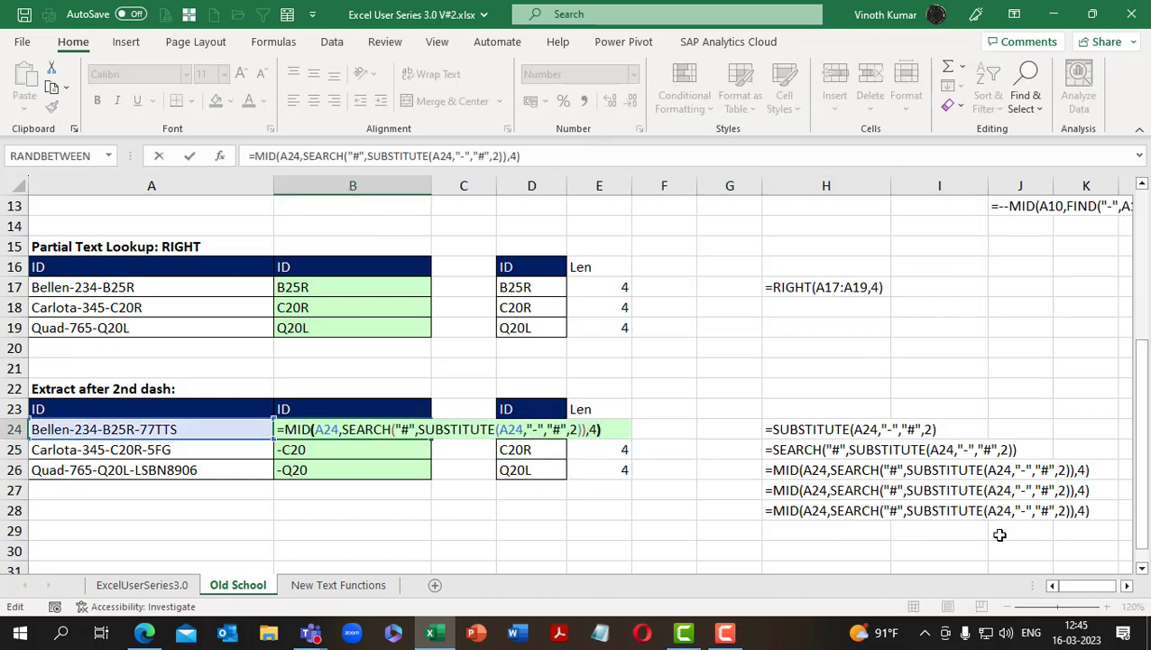
key("Left")
key("Left")
key("Left")
type("+1")
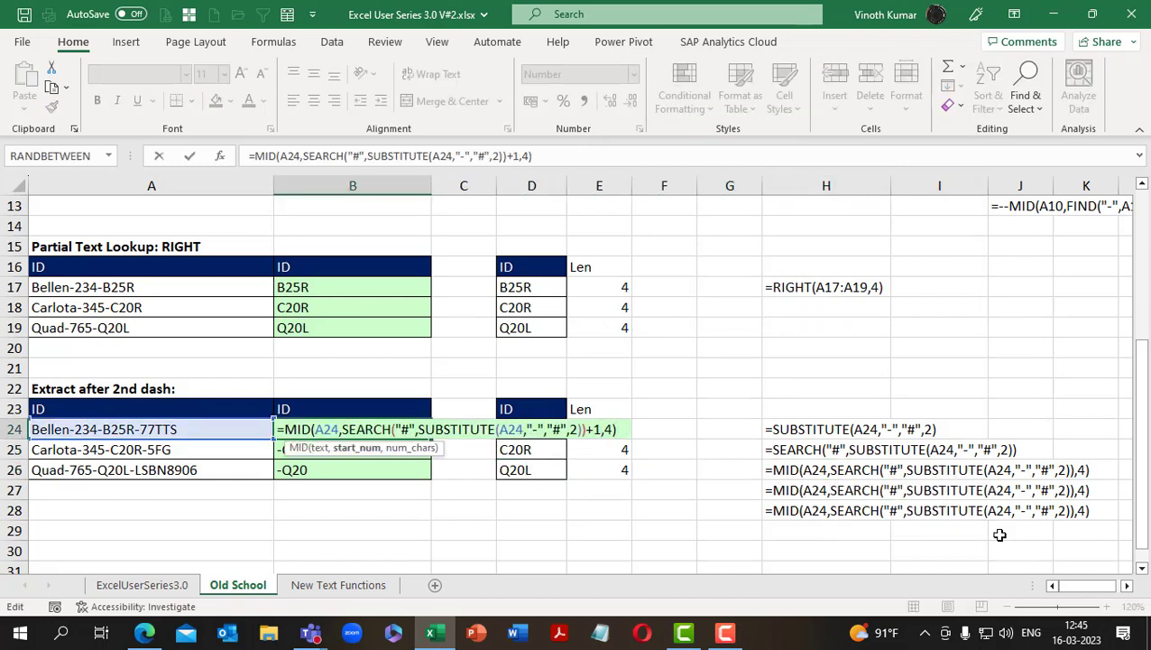
key("ctrl+Return")
Fill the corrected MID formula with the +1 start offset from B24 down to B26
key("shift+Down")
key("shift+Down")
key("ctrl+d")
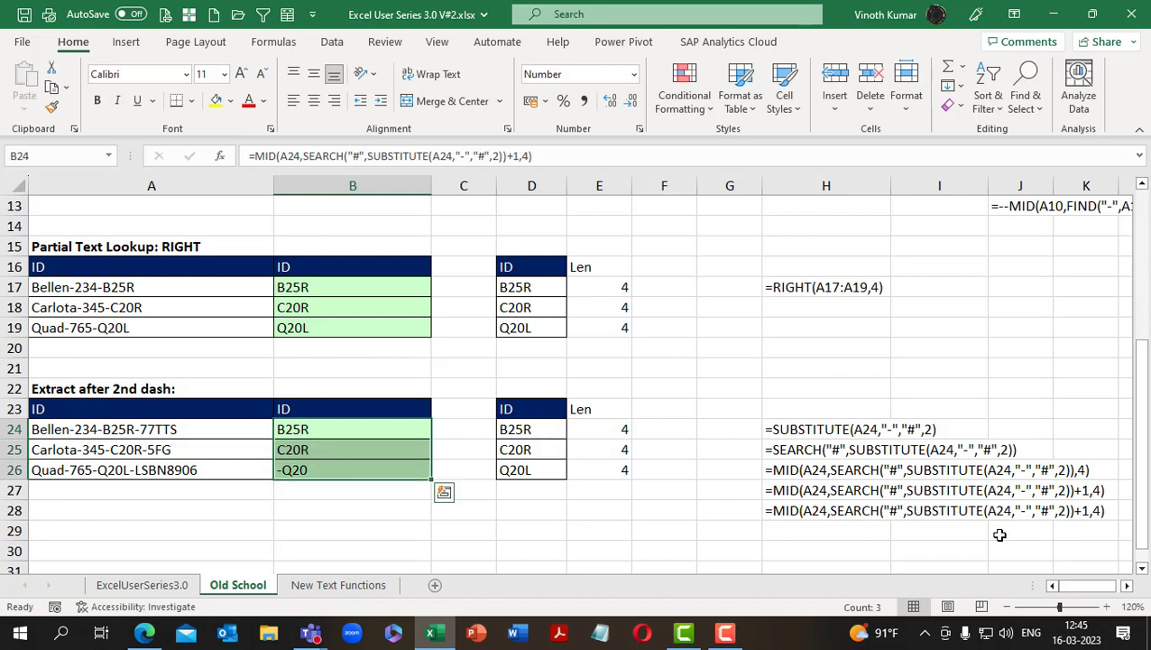
Clear the duplicate formula text in H28 and autofit the width of column B
key("Right")
key("Right")
key("Right")
key("Right")
key("Right")
key("Down")
key("Down")
key("Down")
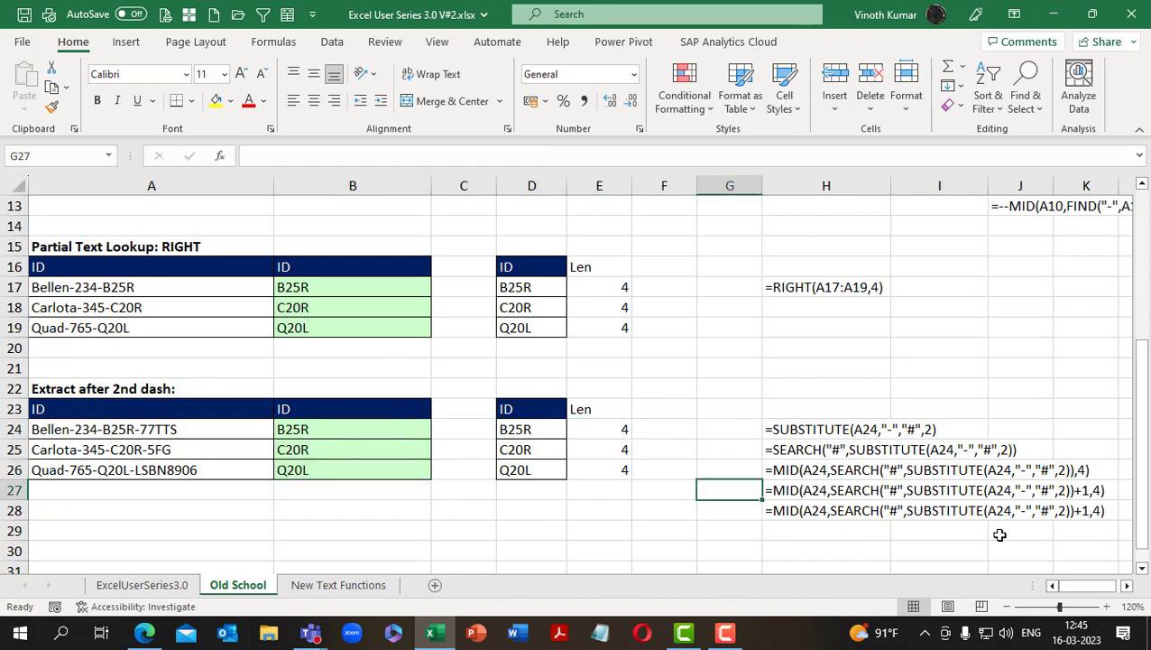
key("Right")
key("Down")
key("Delete")
key("Up")
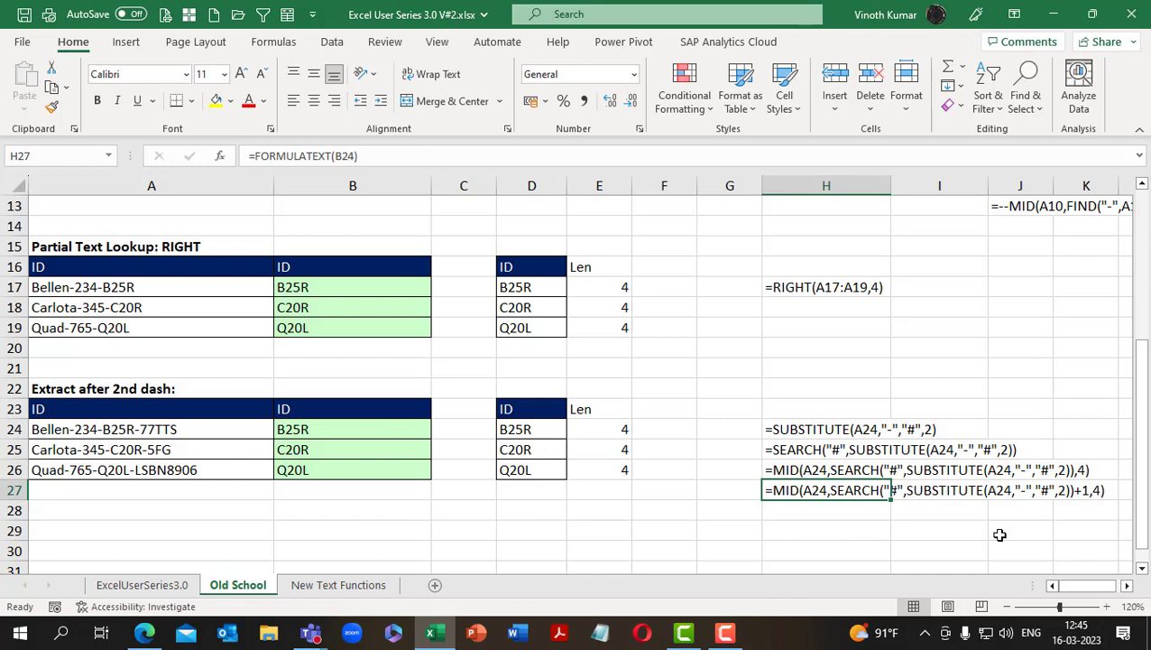
double_click(431, 185)
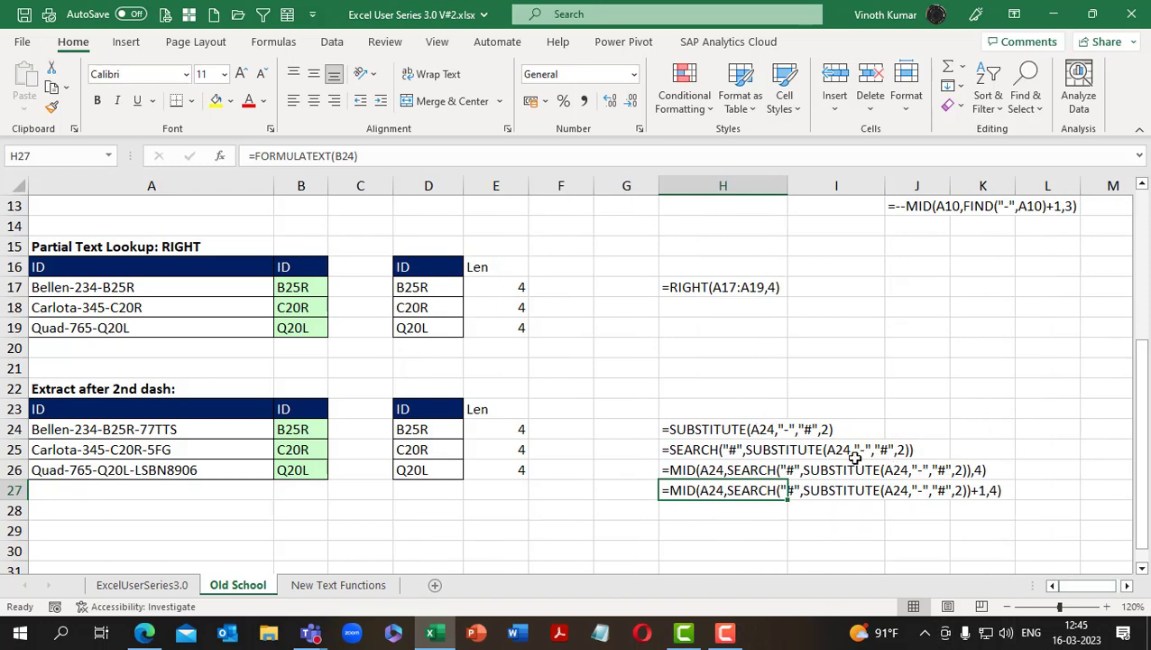
On the New Text Functions sheet, start a TEXTAFTER formula in B23 with A23 as its text argument
left_click(347, 584)
scroll(695, 475, "down", 5)
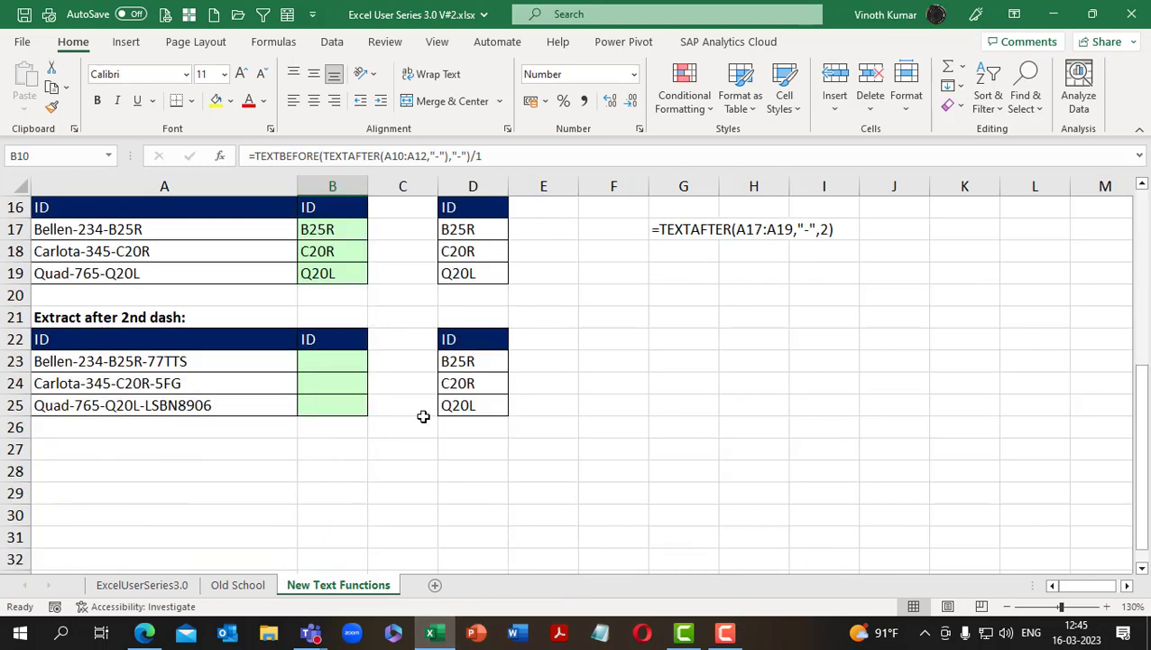
left_click(336, 362)
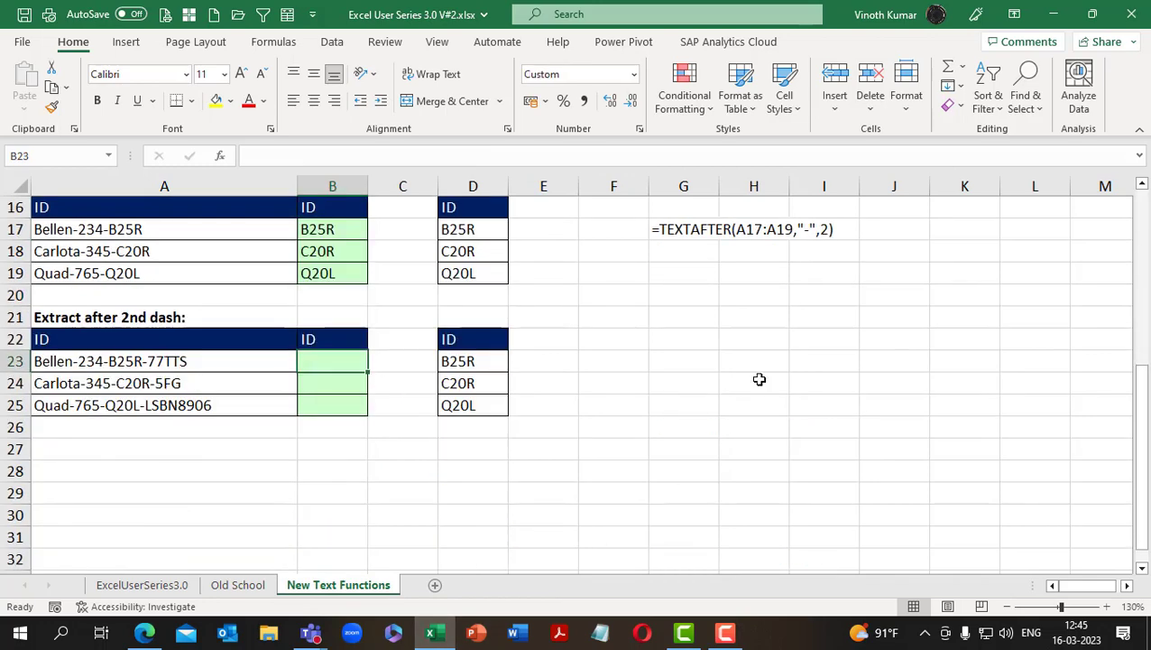
type("=text")
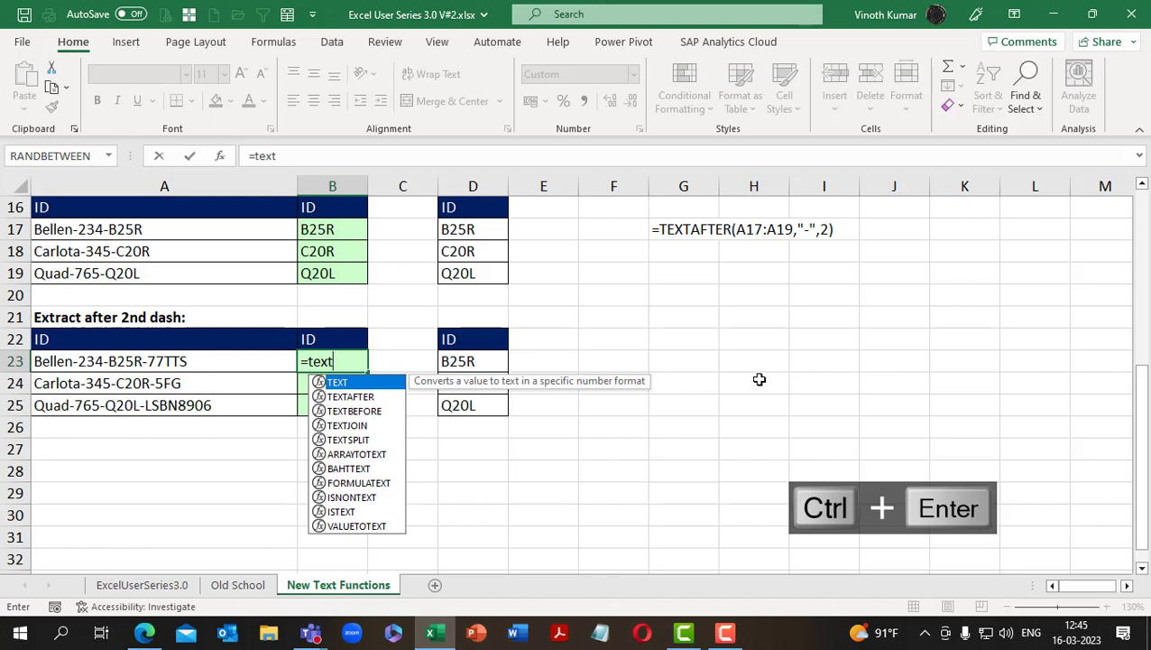
key("Down")
key("Tab")
key("Left")
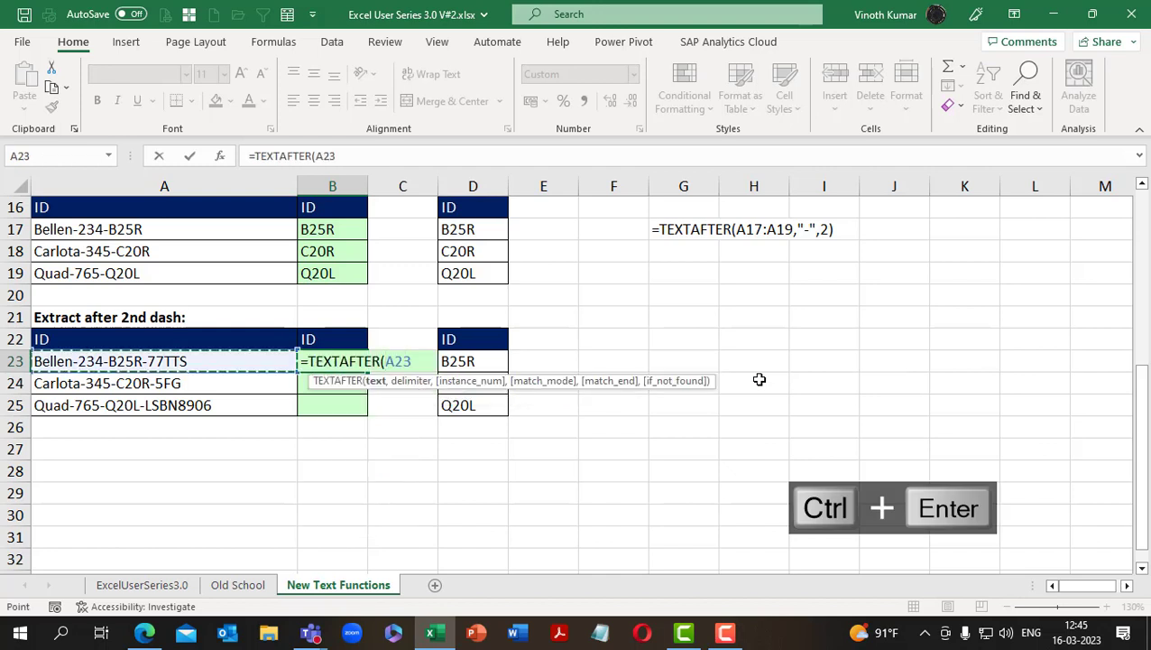
Complete the B23 formula with a dash delimiter and instance number 2: =TEXTAFTER(A23,"-",2)
key("F2")
type(",\"")
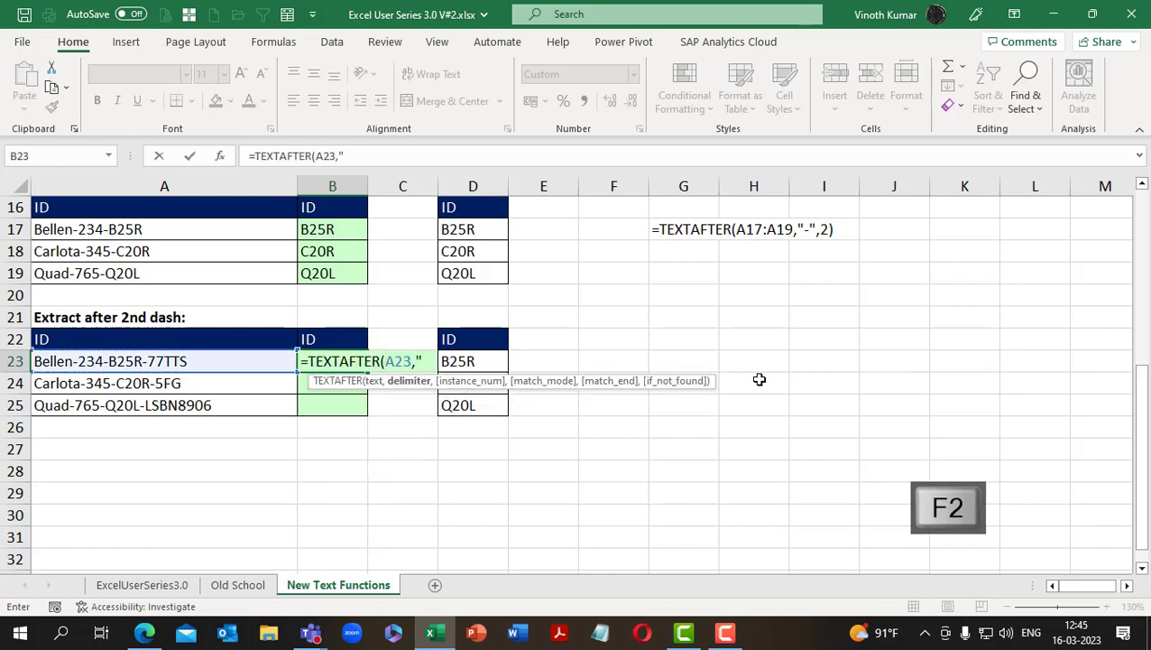
type("-")
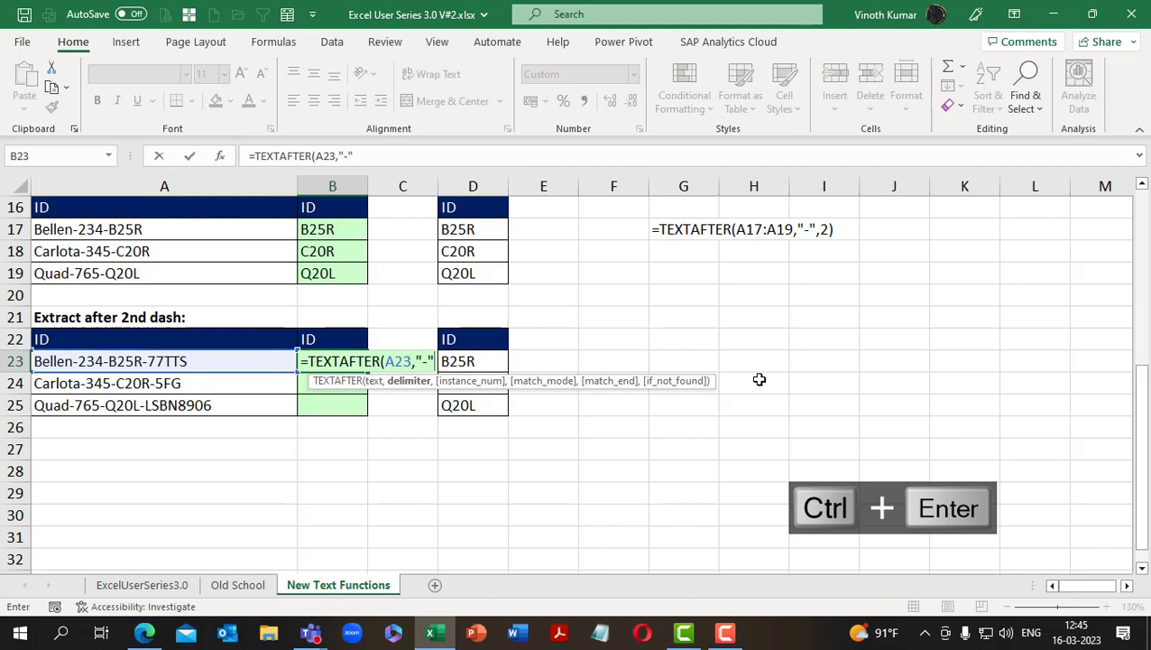
key("F2")
type("\"")
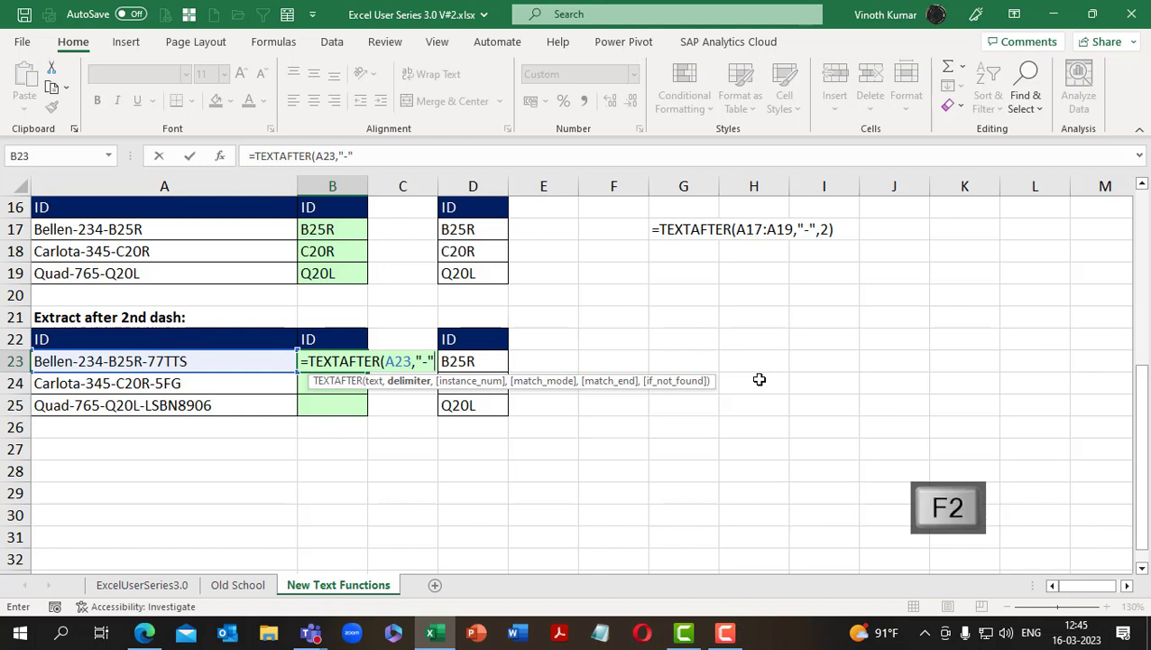
type(",")
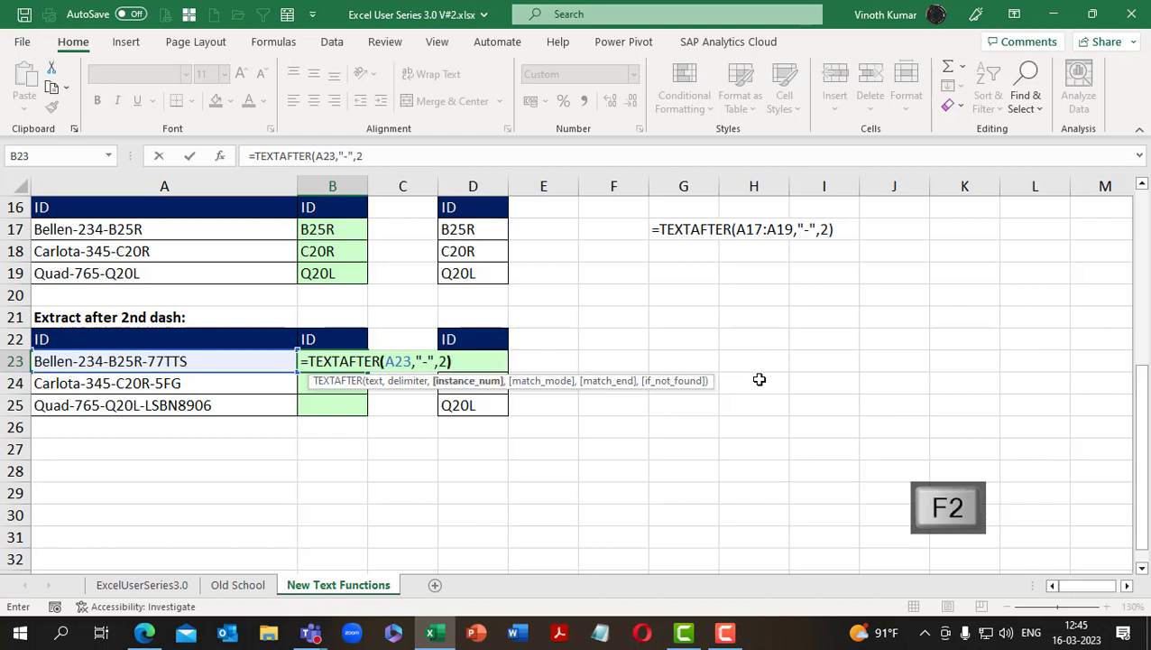
type("2)")
key("ctrl+Return")
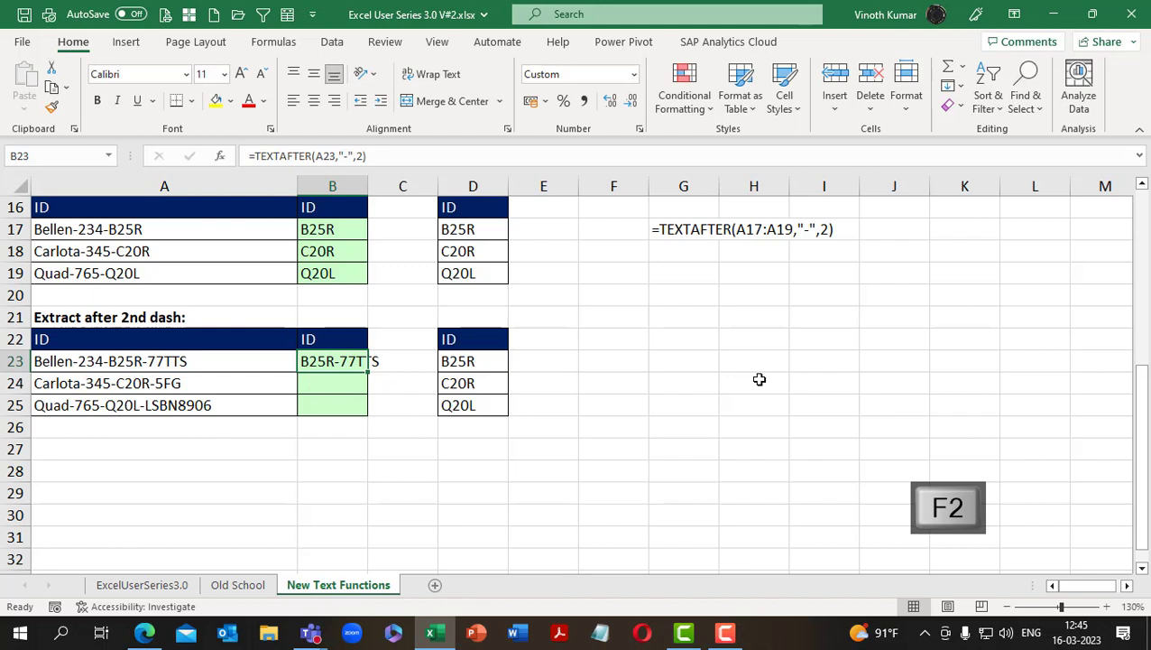
Remove the instance number from the B23 formula so it reads =TEXTAFTER(A23,"-")
key("F2")
key("BackSpace")
key("BackSpace")
key("BackSpace")
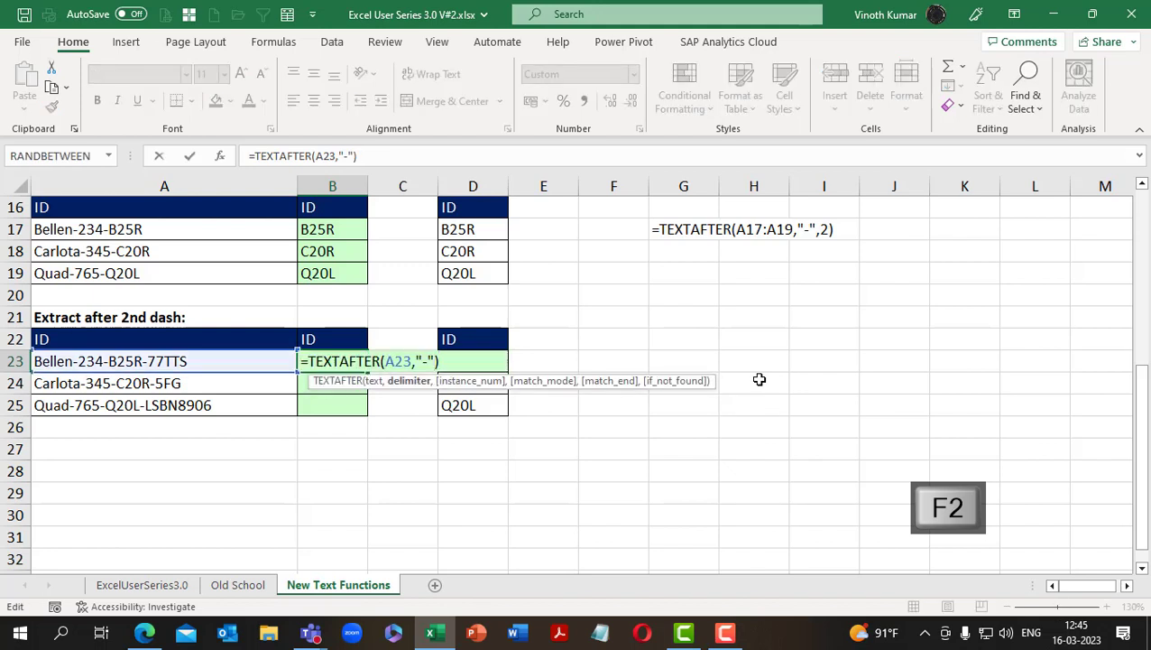
key("ctrl+Return")
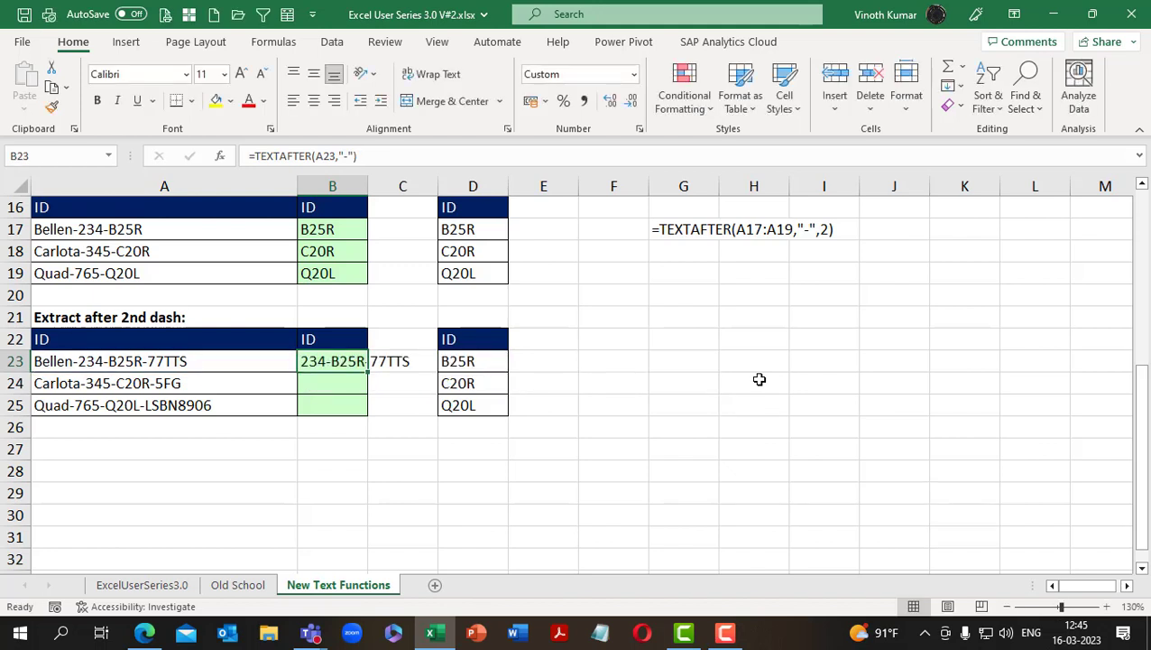
Put the instance number 2 back into the B23 formula so it reads =TEXTAFTER(A23,"-",2)
key("F2")
key("Left")
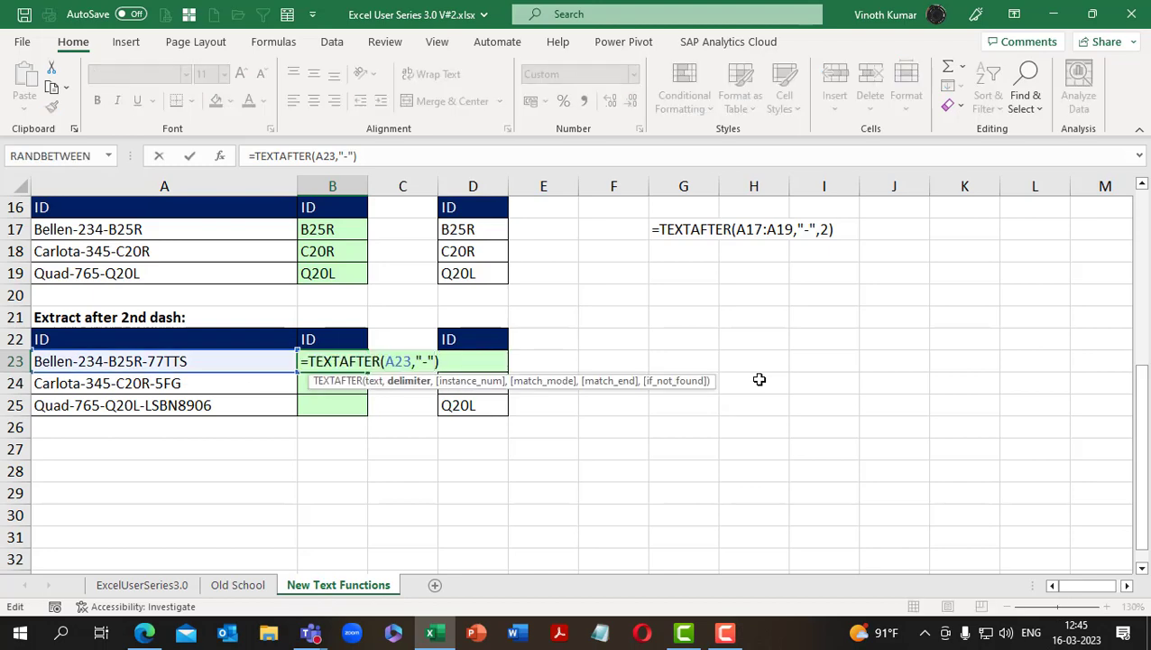
type(",")
type("2")
key("Return")
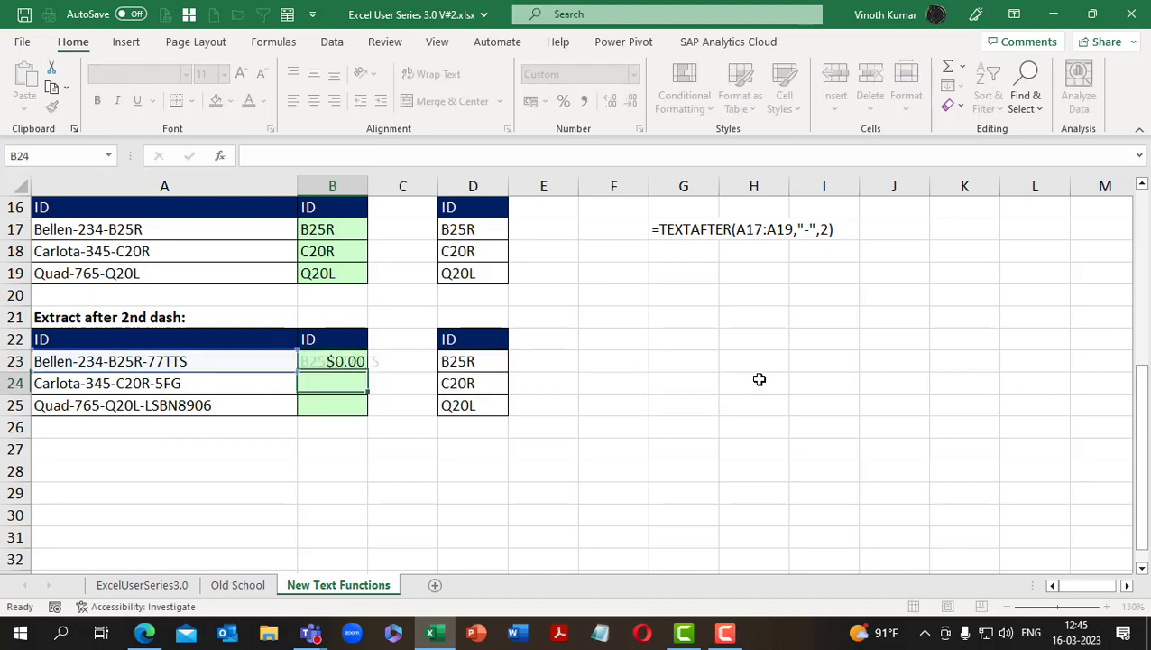
Wrap the B23 formula in TEXTBEFORE so it reads =TEXTBEFORE(TEXTAFTER(A23,"-",2),"-"), and fill it down to B25
key("Up")
key("F2")
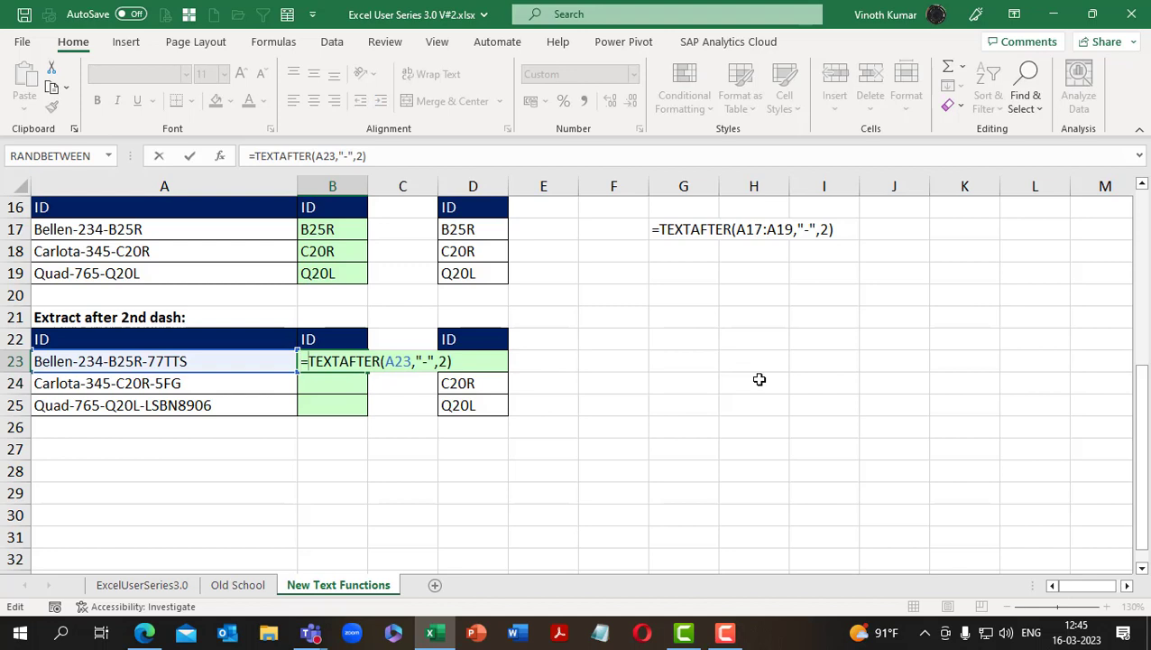
type("text")
key("Down")
key("Down")
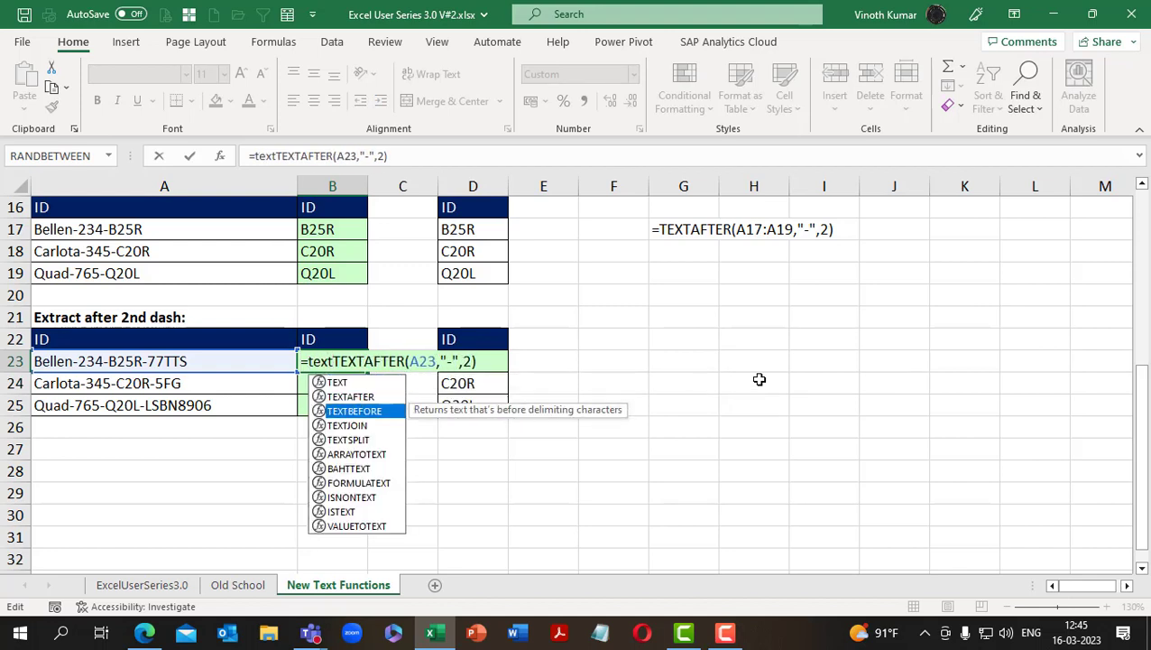
key("Tab")
type(",")
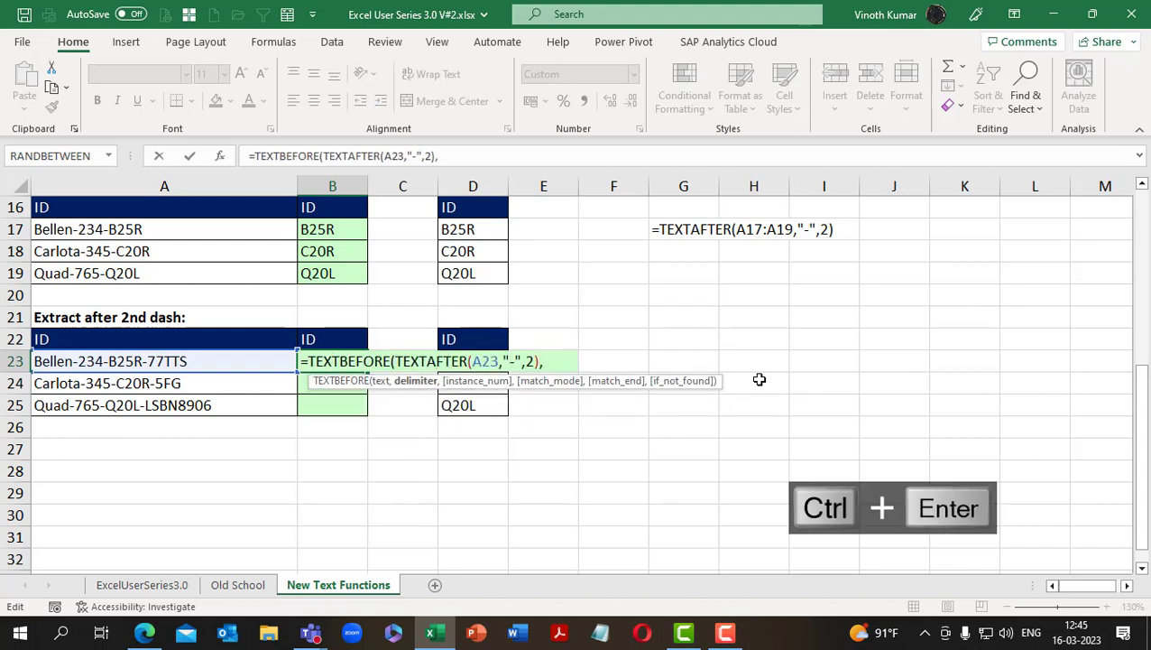
type("\"")
key("ctrl+d")
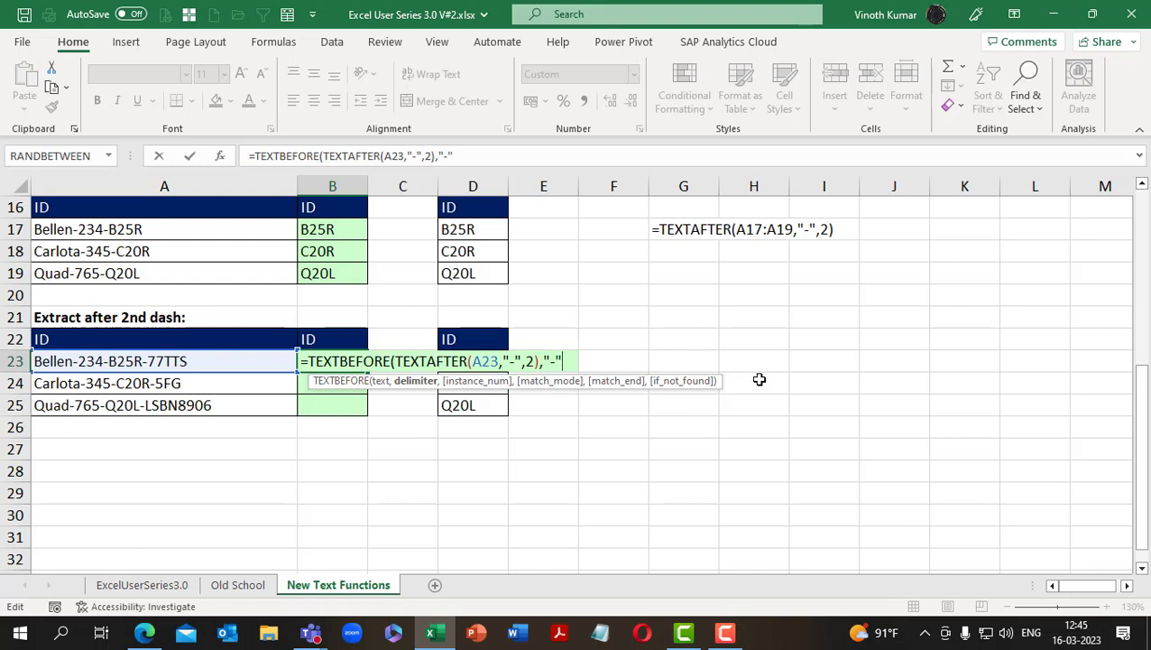
type(")")
key("Return")
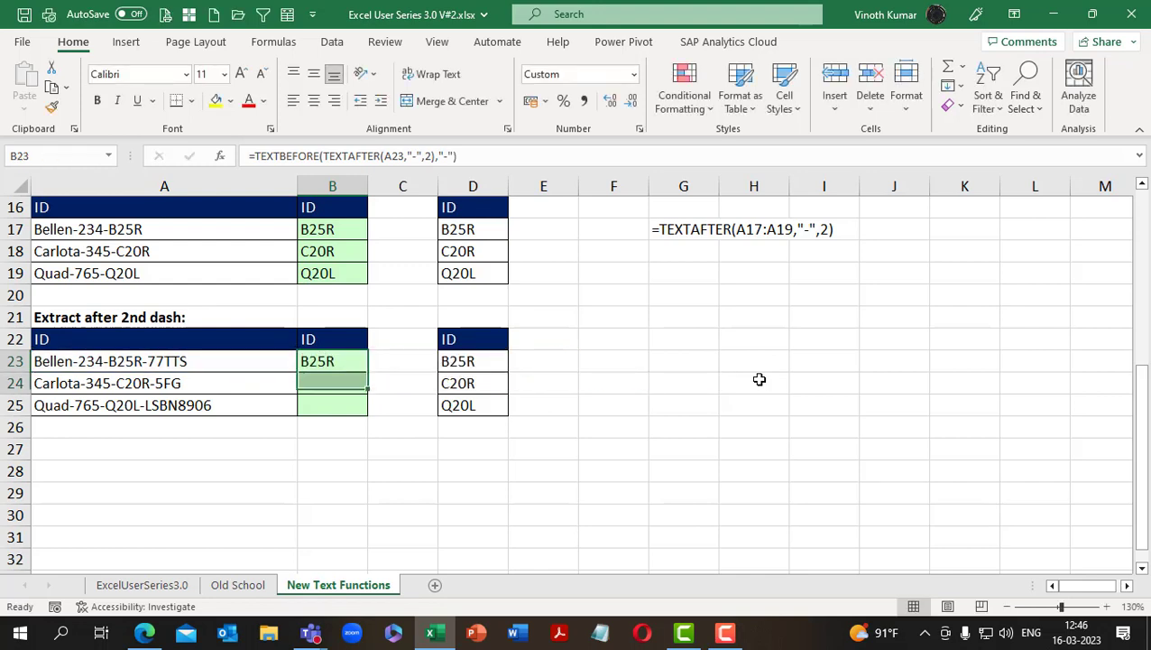
key("shift+Down")
Display the text of the B23 formula in G23 with =FORMULATEXT(B23)
key("Right")
key("Right")
key("Right")
key("Right")
key("Right")
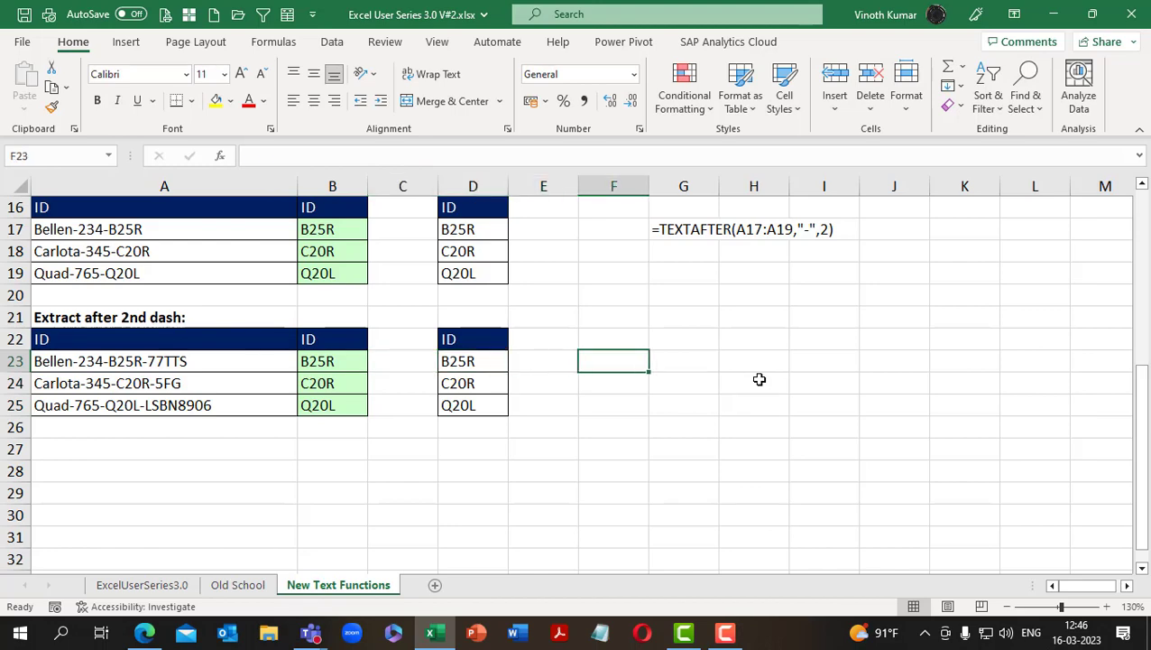
type("=formulatext(")
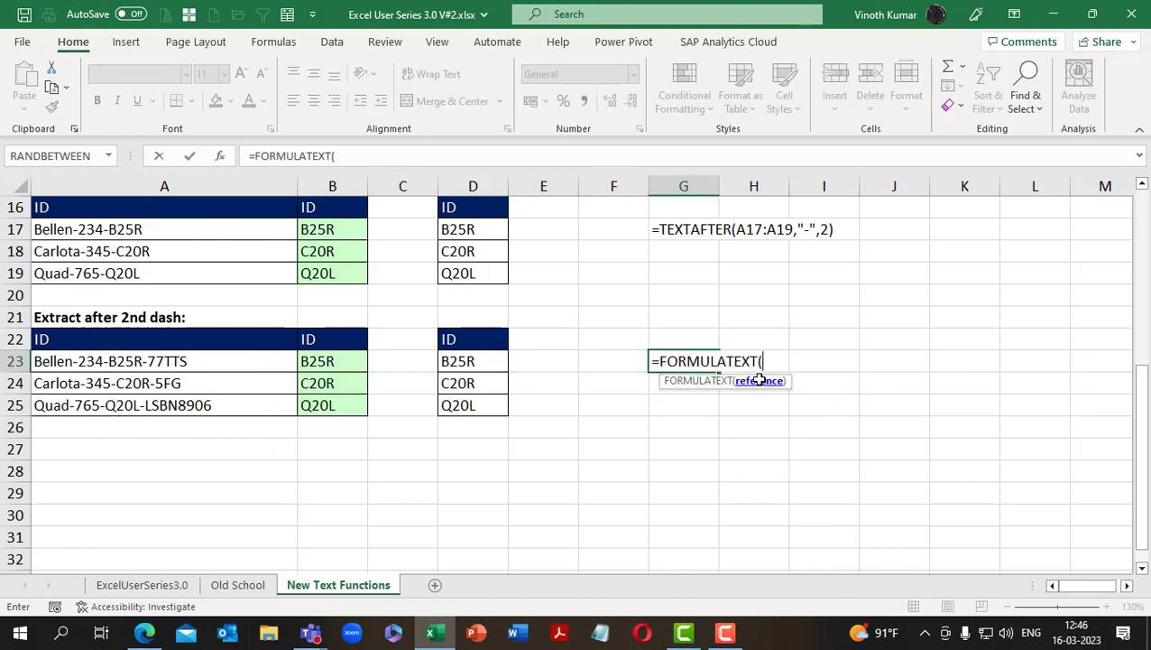
key("Left")
key("Left")
key("Left")
key("Left")
key("Left")
key("Return")
key("Up")
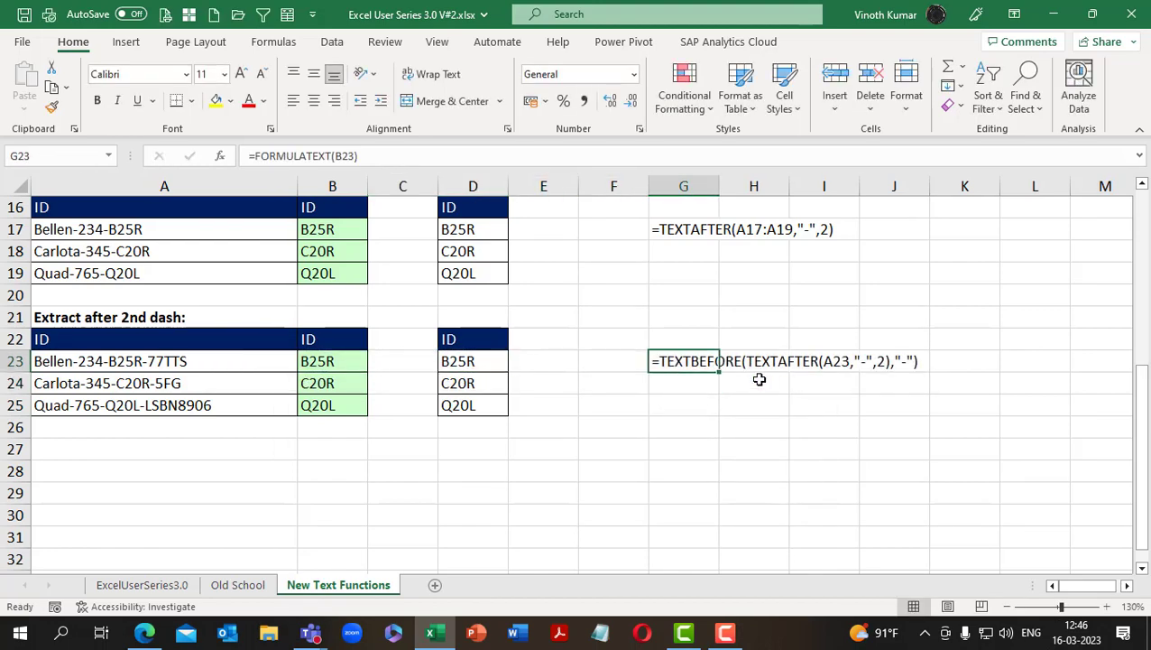
left_click(902, 473)
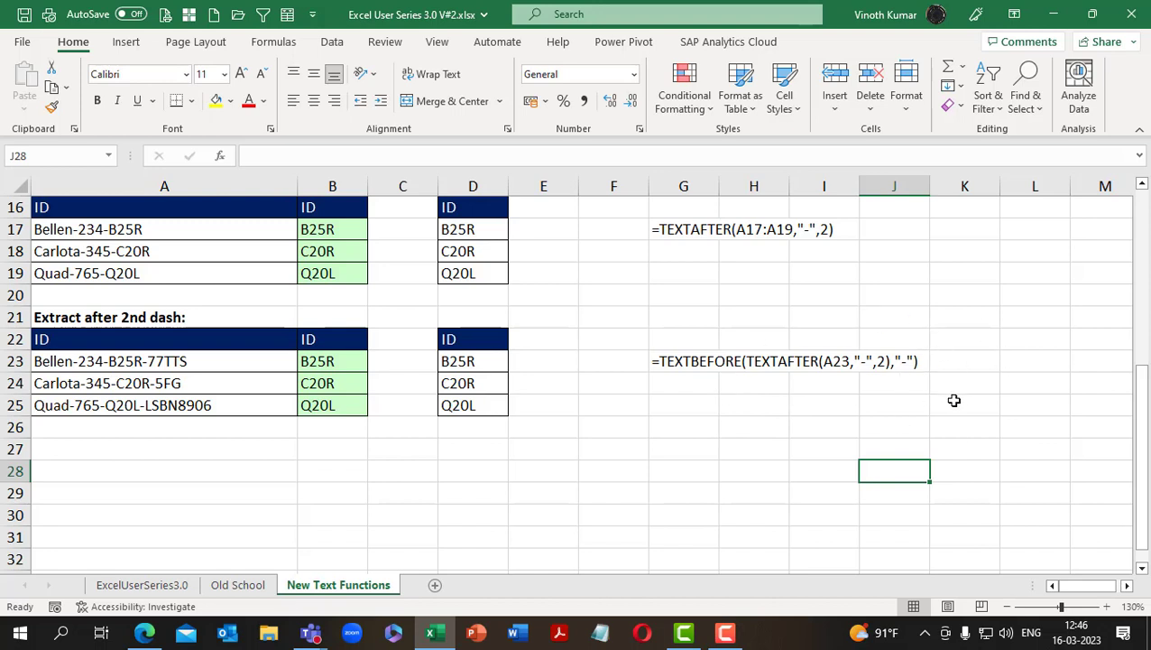
left_click(397, 367)
key("ctrl+shift+Down")
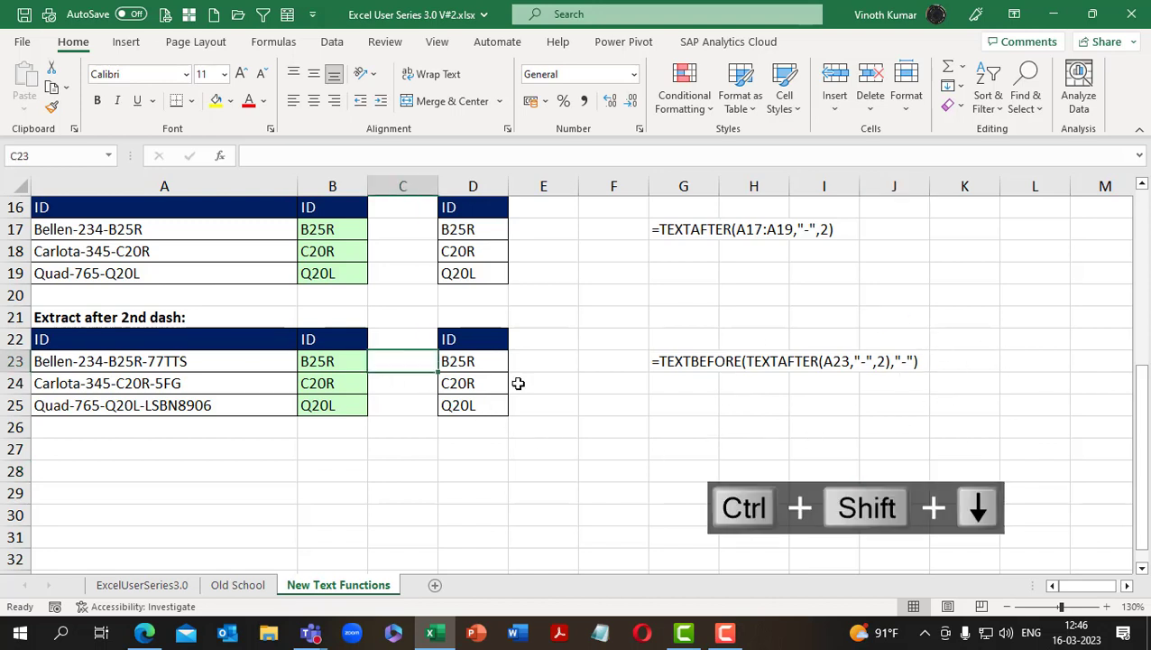
type("-text")
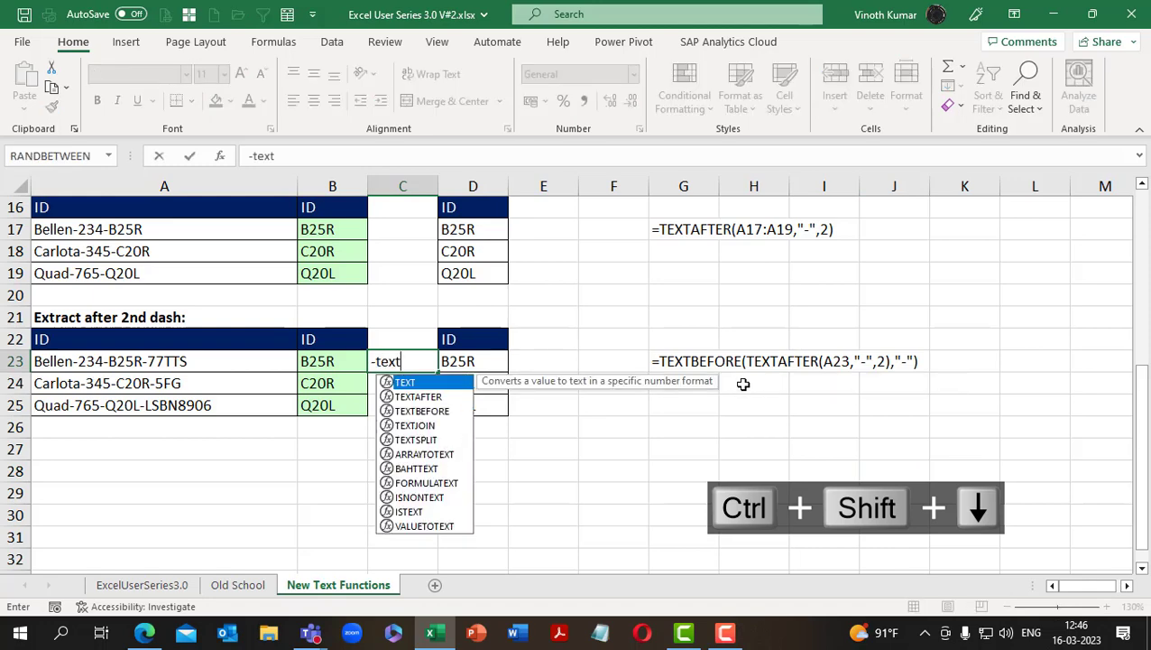
key("Down")
key("Tab")
key("Left")
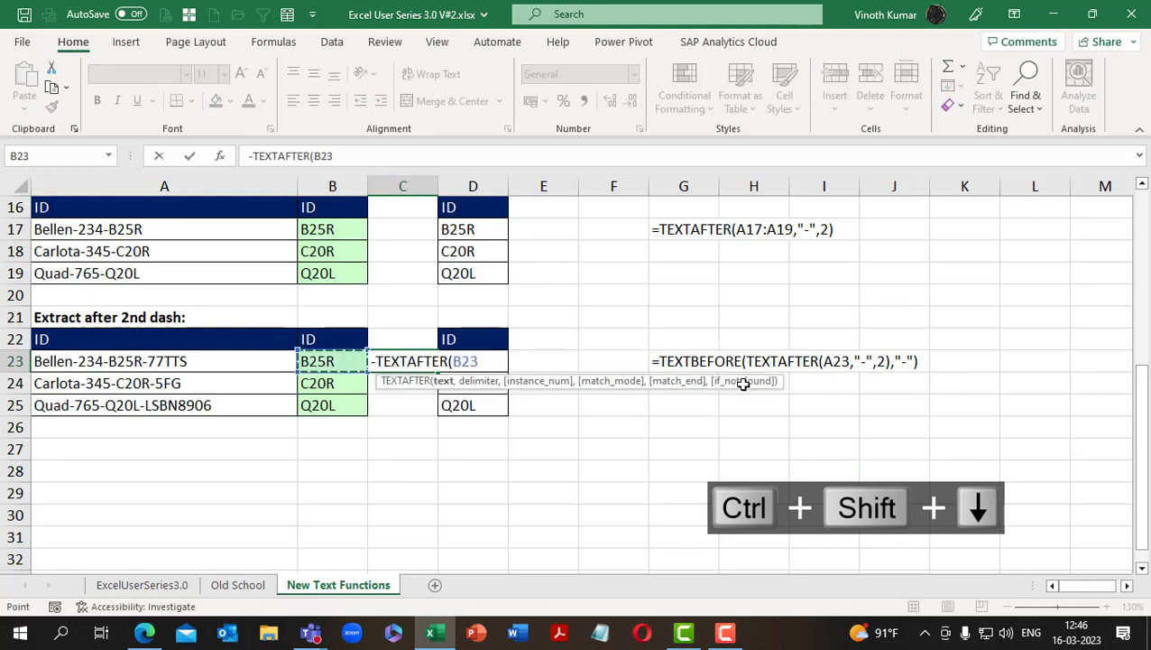
key("Escape")
Start a TEXTAFTER formula in C23 with the range A23:A25 as its text argument
type("=text")
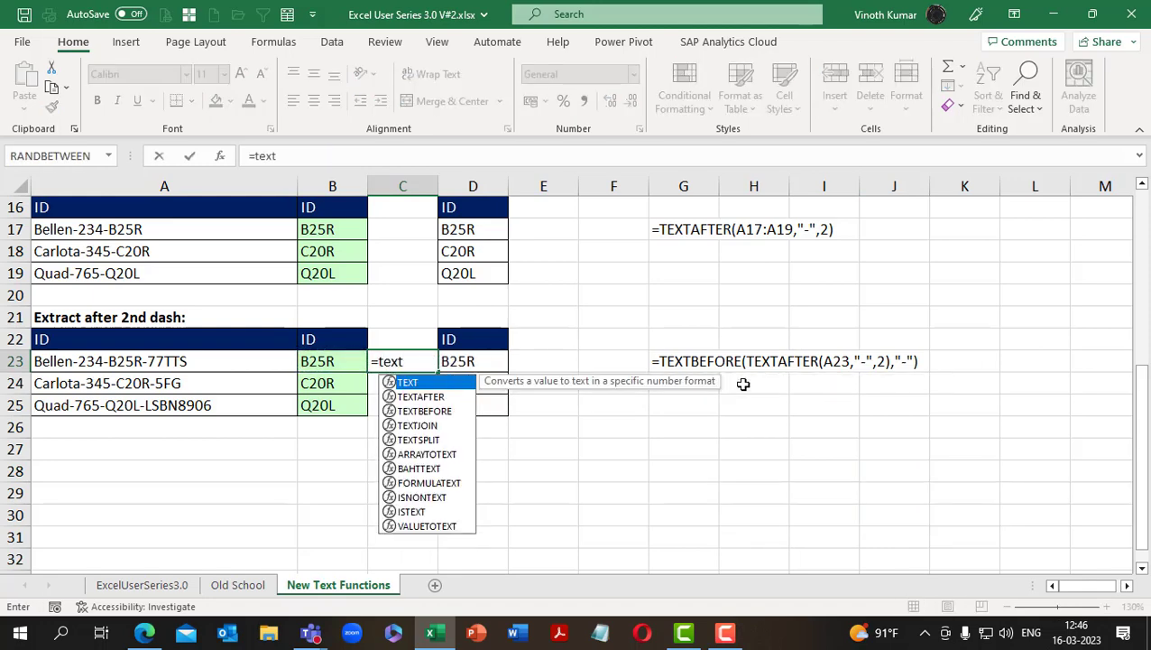
key("Down")
key("Tab")
key("Left")
key("Left")
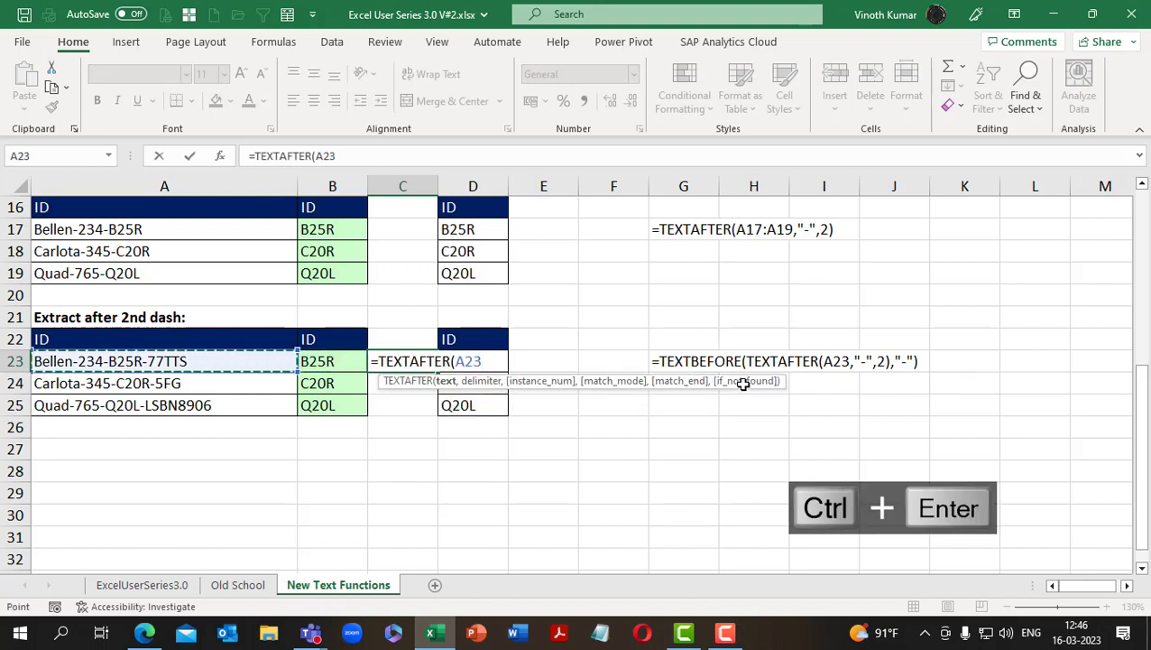
key("F2")
key("shift+Down")
key("shift+Down")
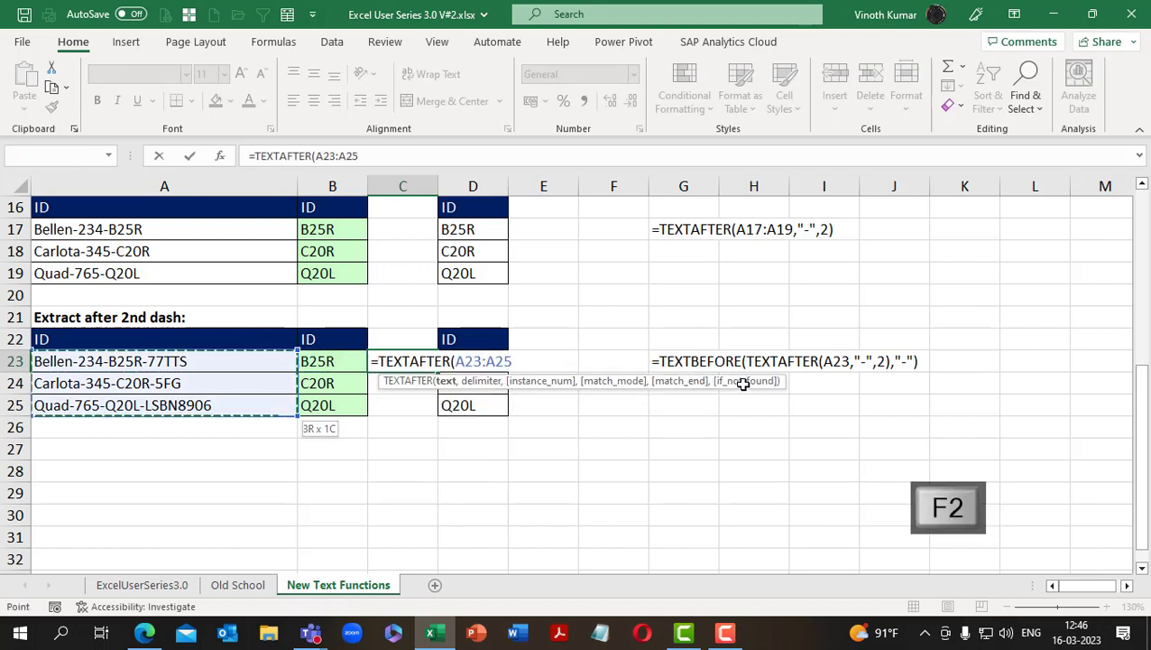
Complete the C23 formula with a dash delimiter and instance number 2: =TEXTAFTER(A23:A25,"-",2)
type(",")
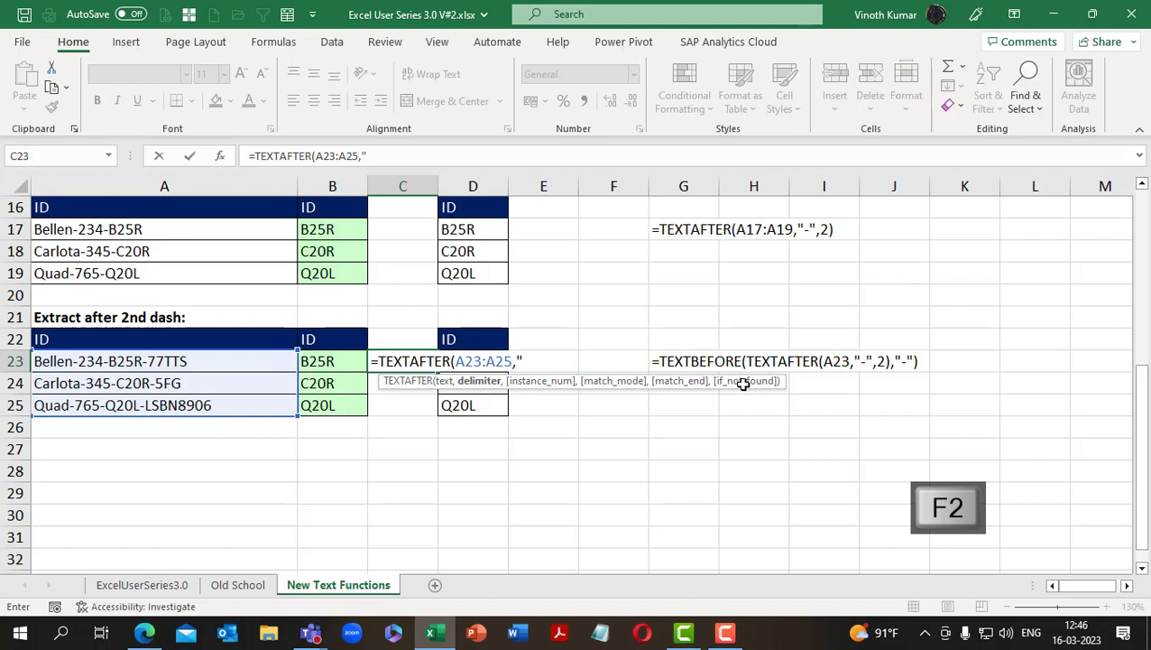
type("\"")
key("ctrl+Return")
type("-\"")
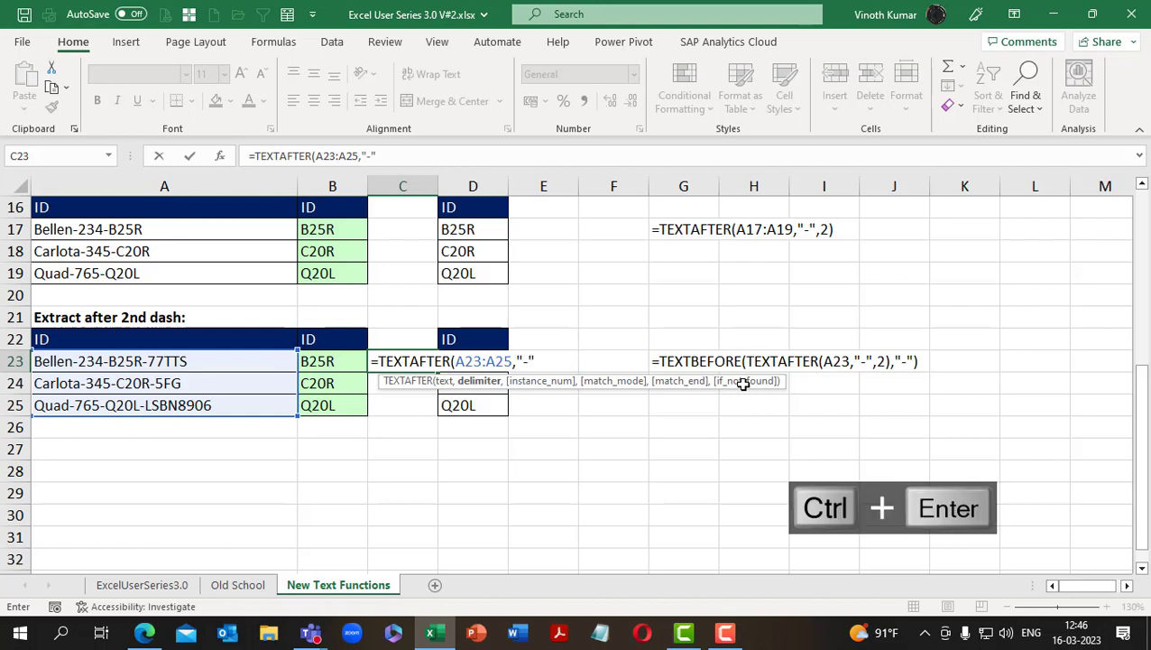
type(",2")
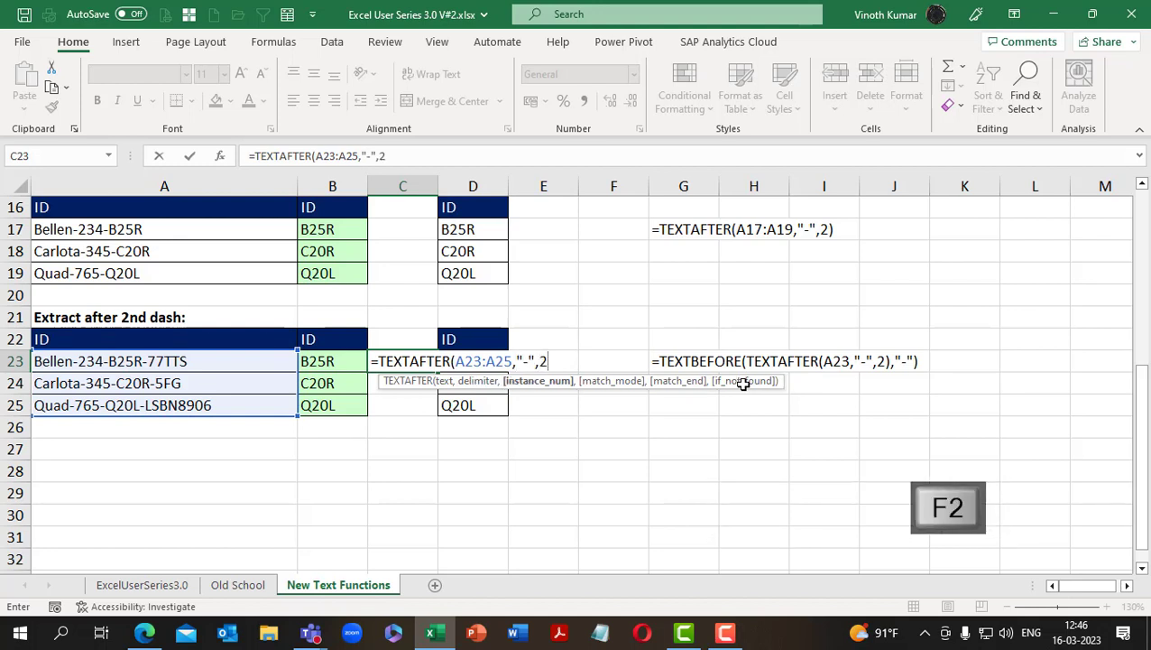
type(")")
key("ctrl+Return")
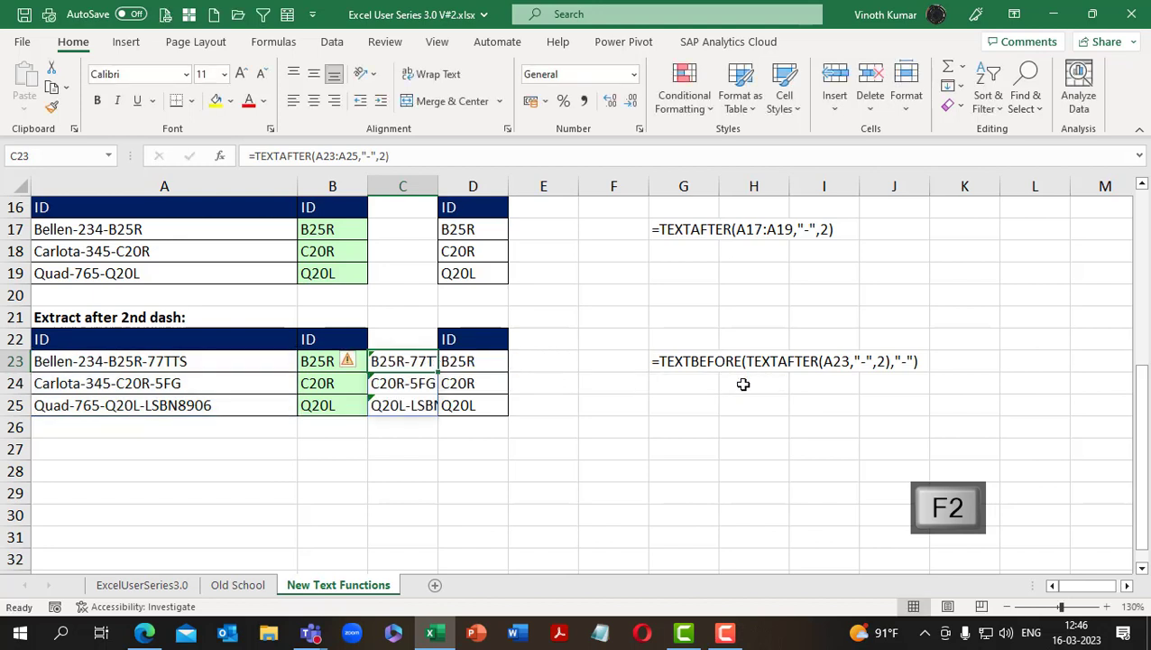
Remove the instance number from the C23 formula so it reads =TEXTAFTER(A23:A25,"-")
key("F2")
key("Left")
key("BackSpace")
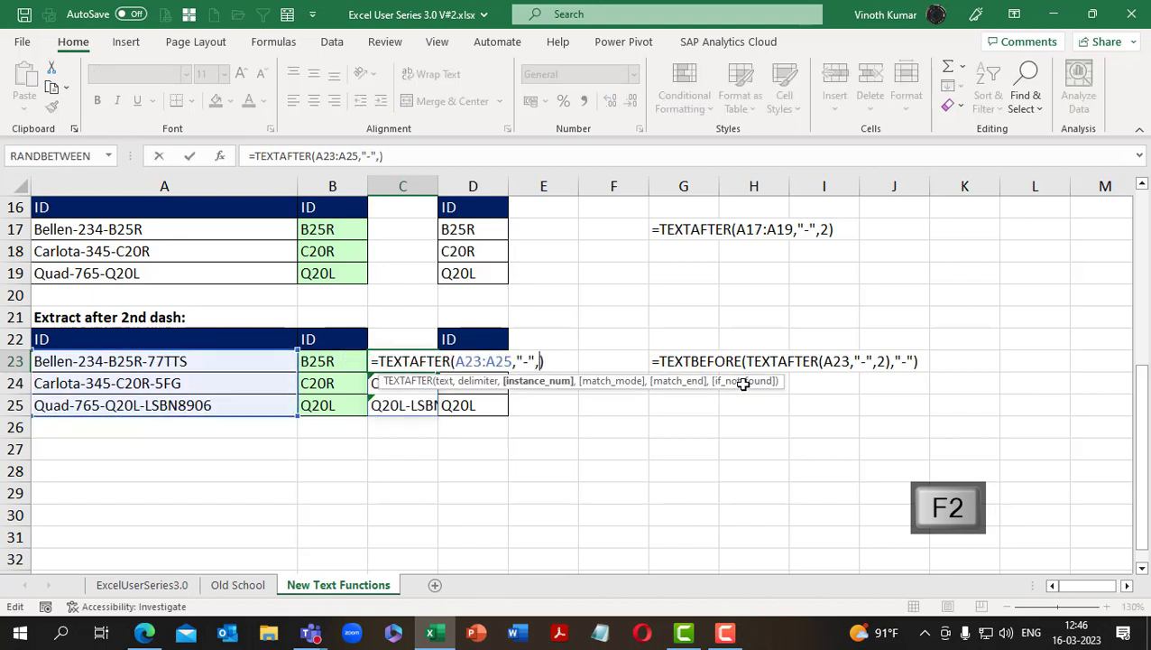
key("BackSpace")
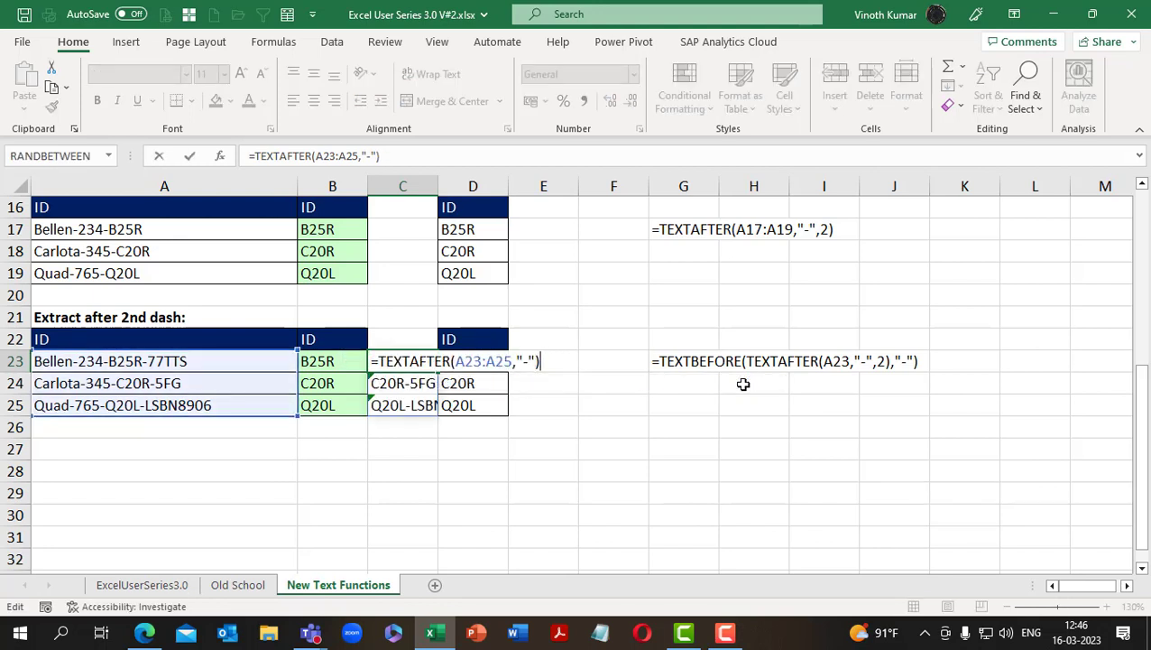
key("ctrl+Return")
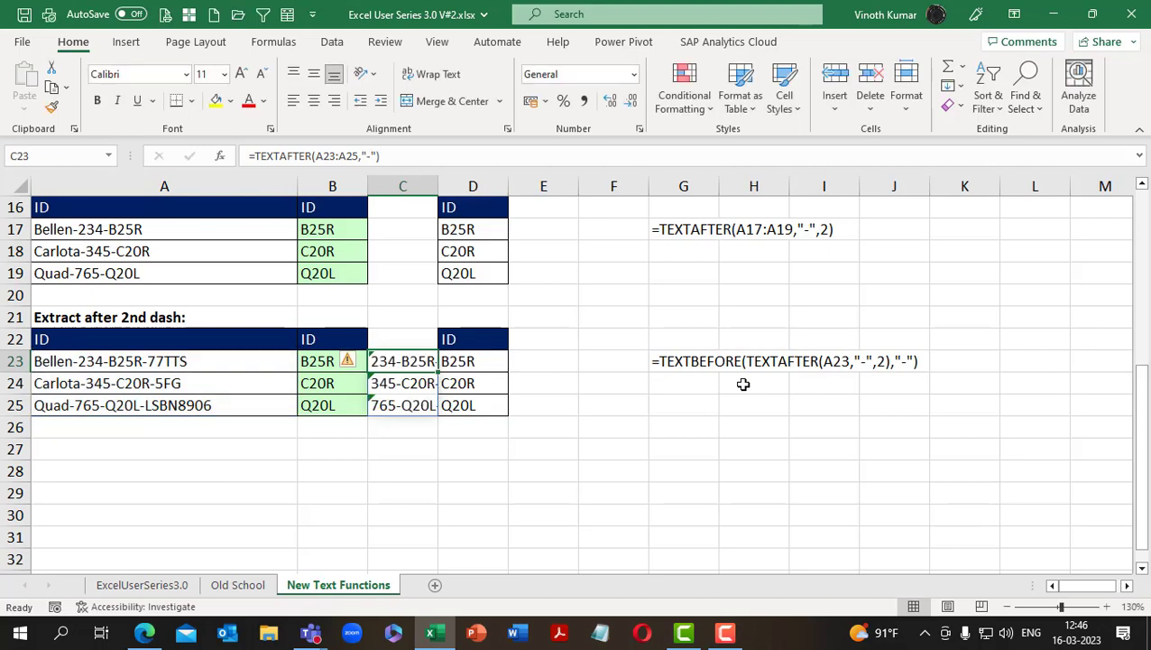
AutoFit the width of column C to the spilled results in C23:C25
key("ctrl+shift+Down")
key("alt+h")
key("o")
key("i")
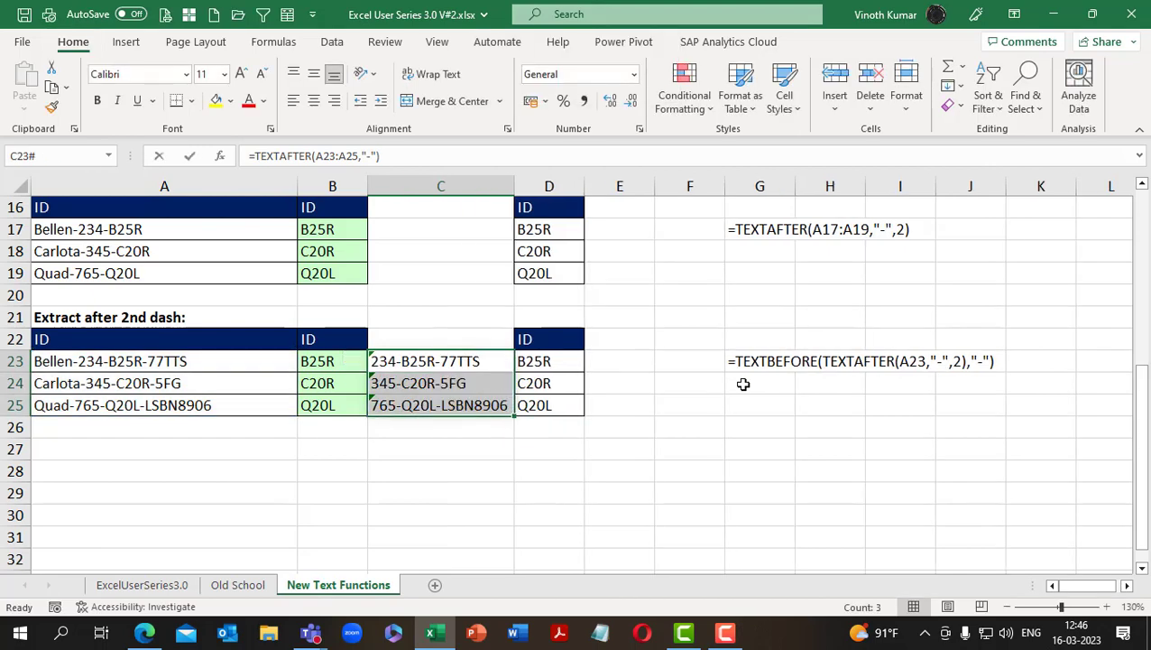
Try entering =TEXTBEFORE(TEXTAFTER(A23:A25,"-"),"-",2) across the whole selection C23:C25, and undo it
key("F2")
key("Home")
key("Right")
type("text")
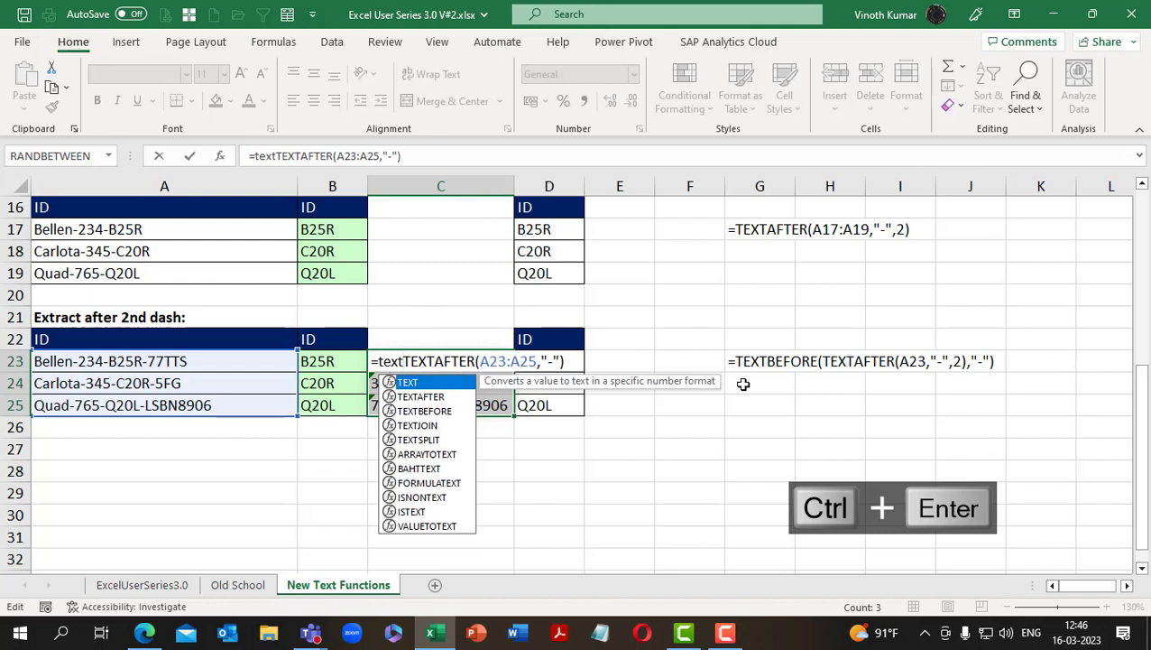
key("Down")
key("Down")
key("Tab")
key("F2")
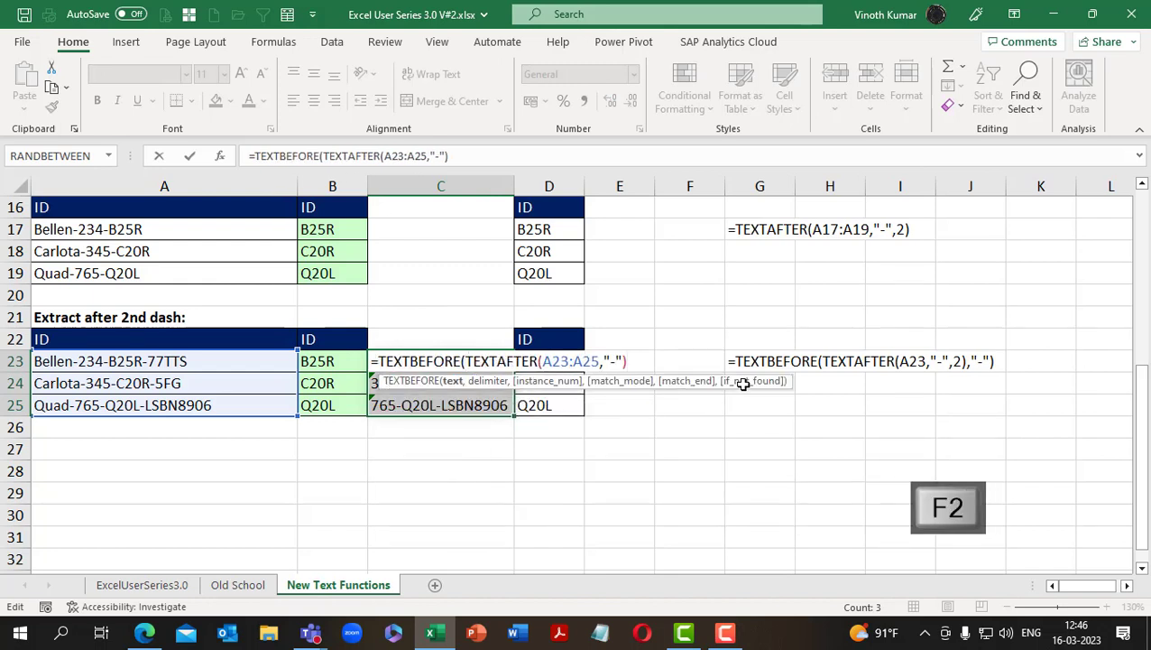
type(",\"-\",2")
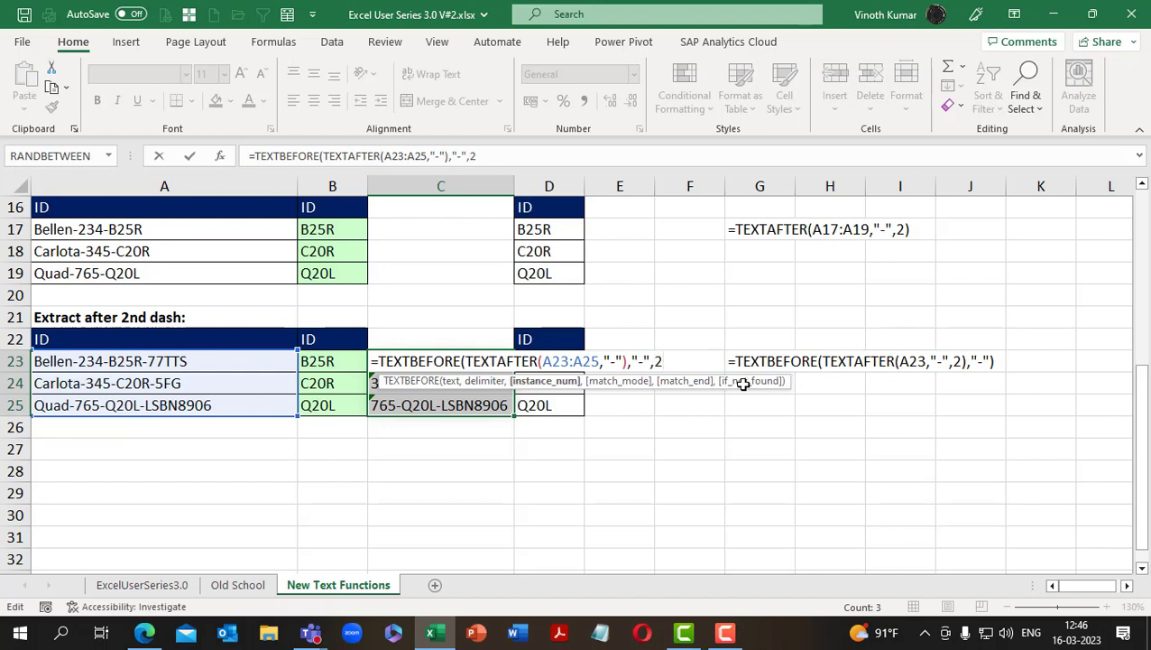
type(")")
key("ctrl+Return")
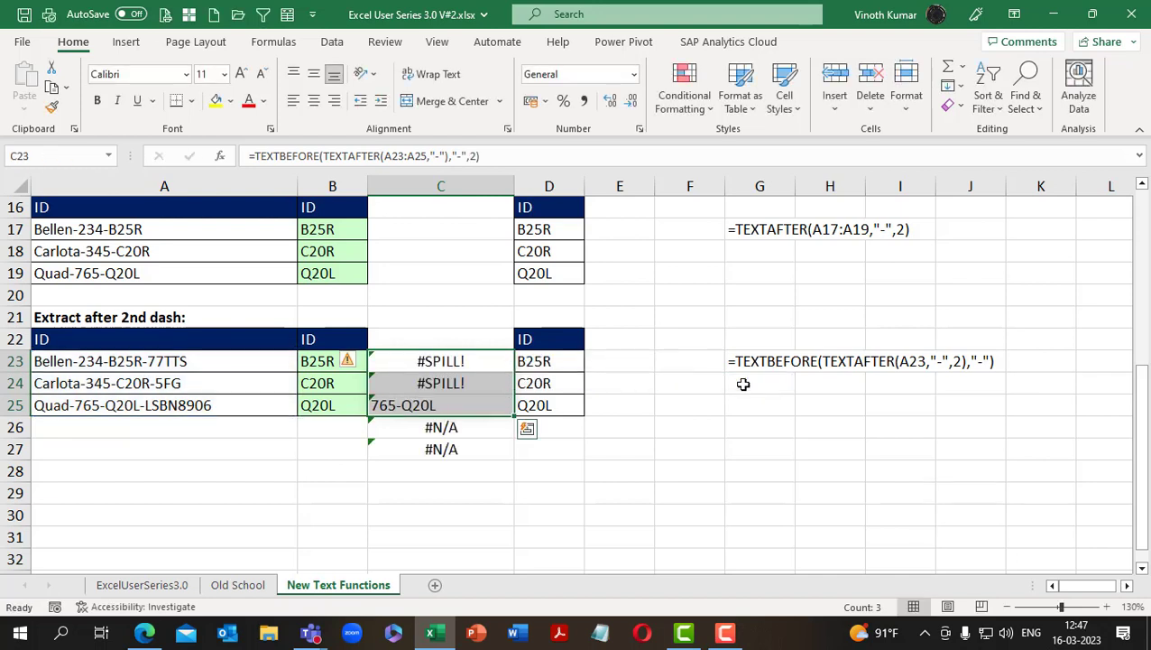
key("ctrl+Return")
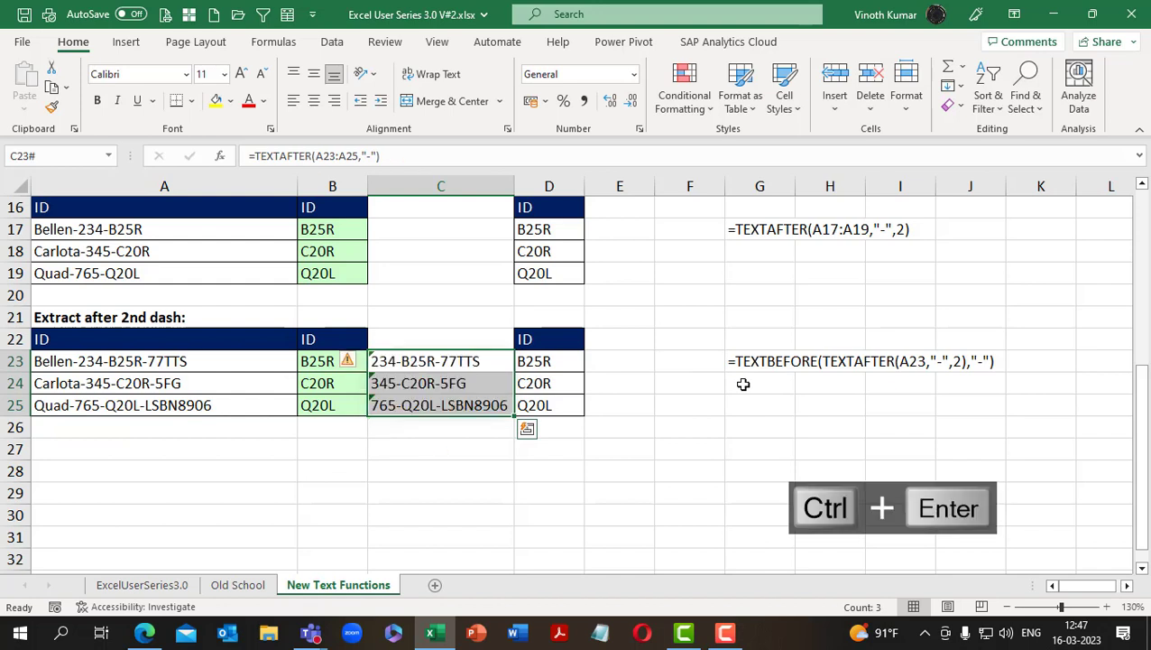
Wrap the formula in C23 alone in TEXTBEFORE so it reads =TEXTBEFORE(TEXTAFTER(A23:A25,"-"),"-",2)
key("F2")
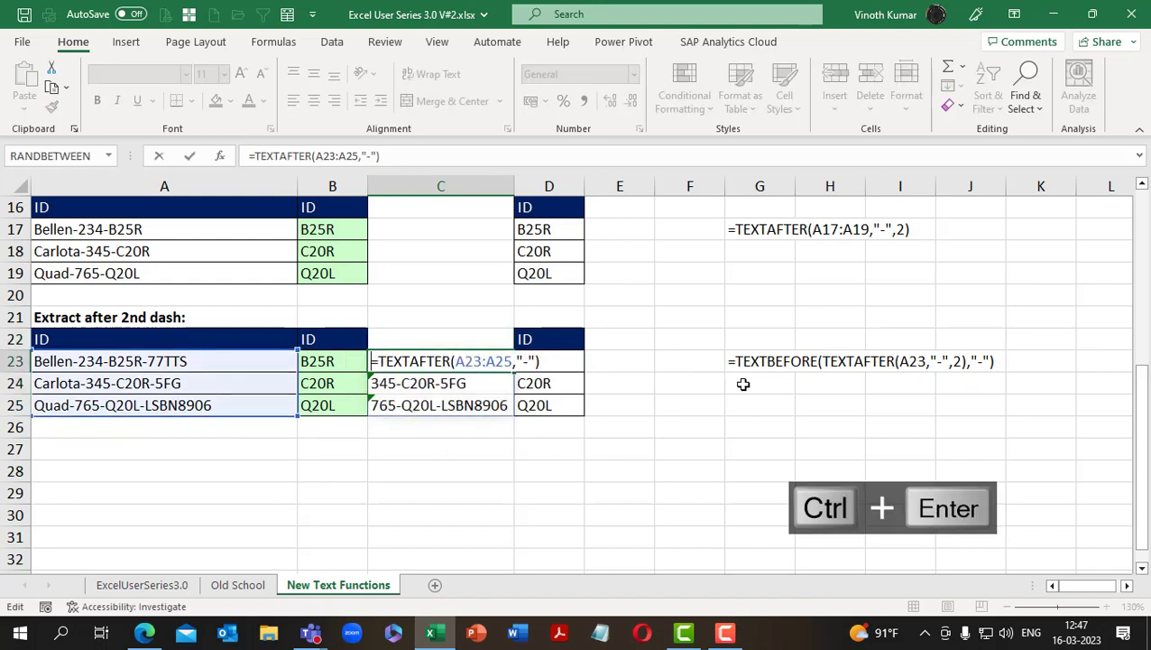
type("text")
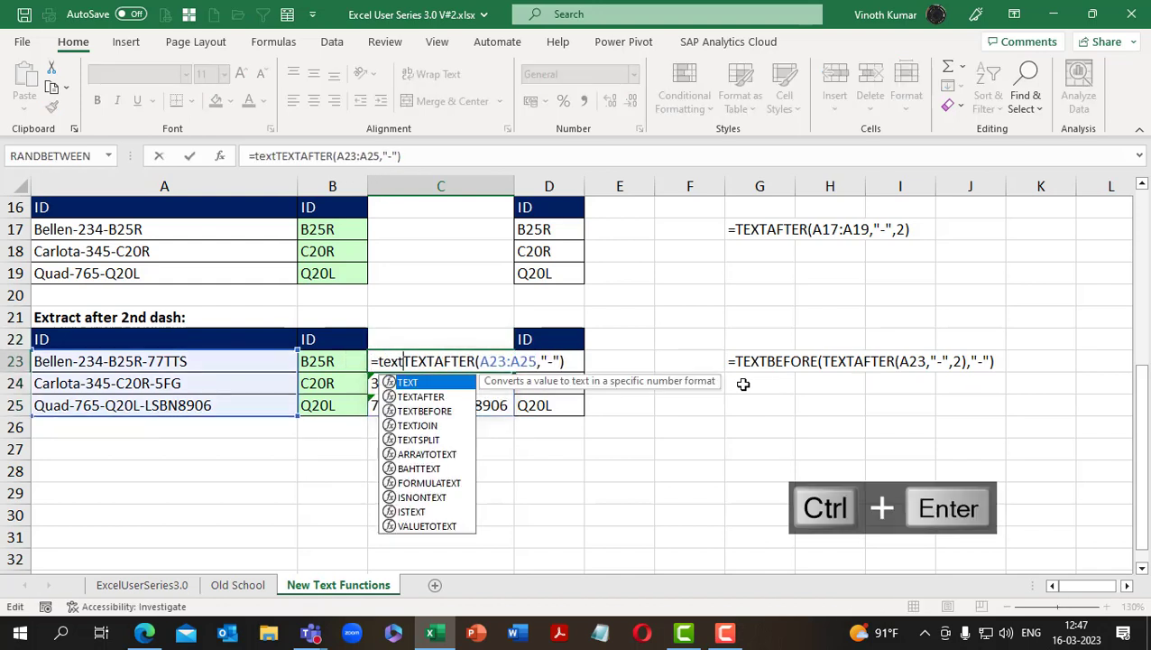
type("b")
key("Tab")
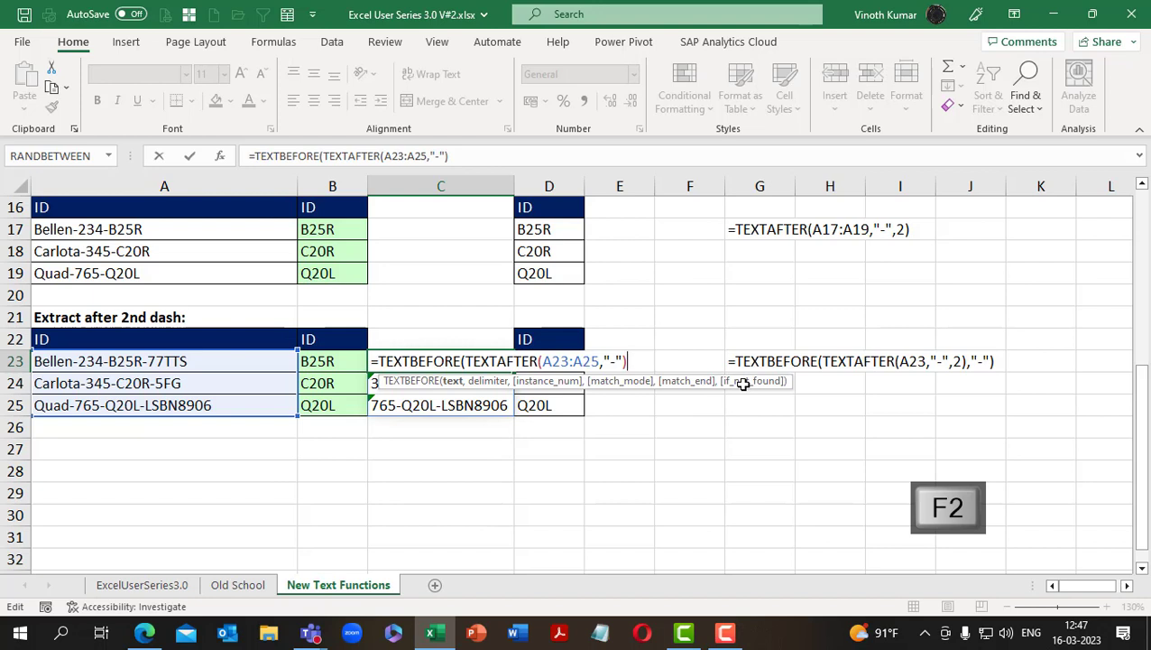
type(",\"")
key("ctrl+Return")
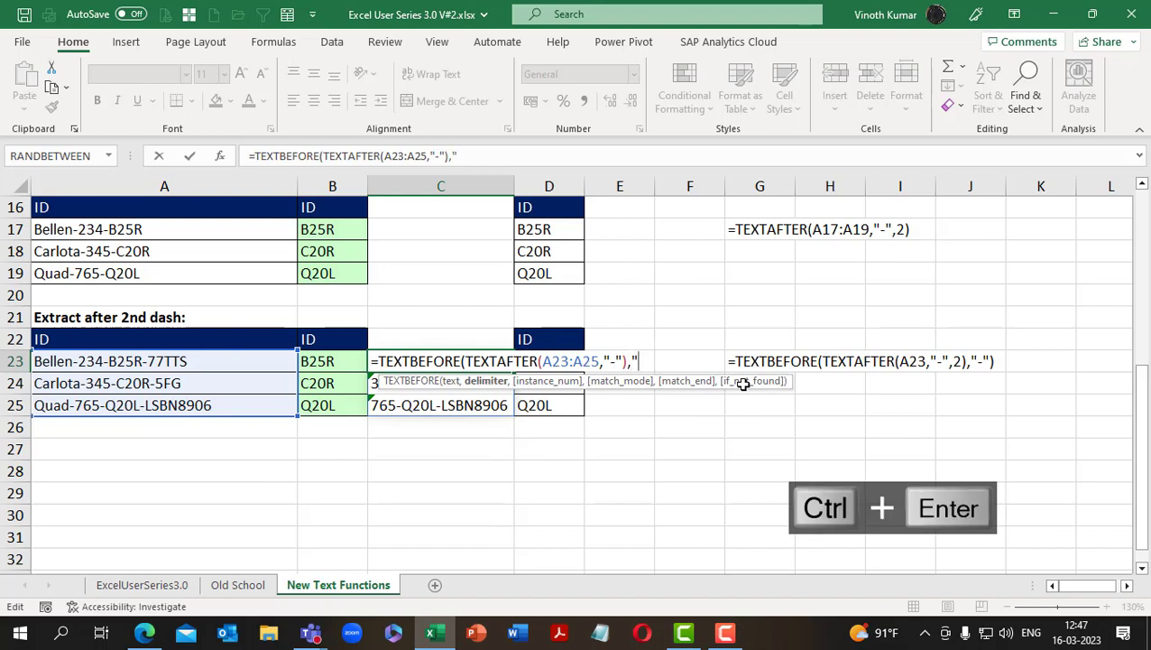
type(",")
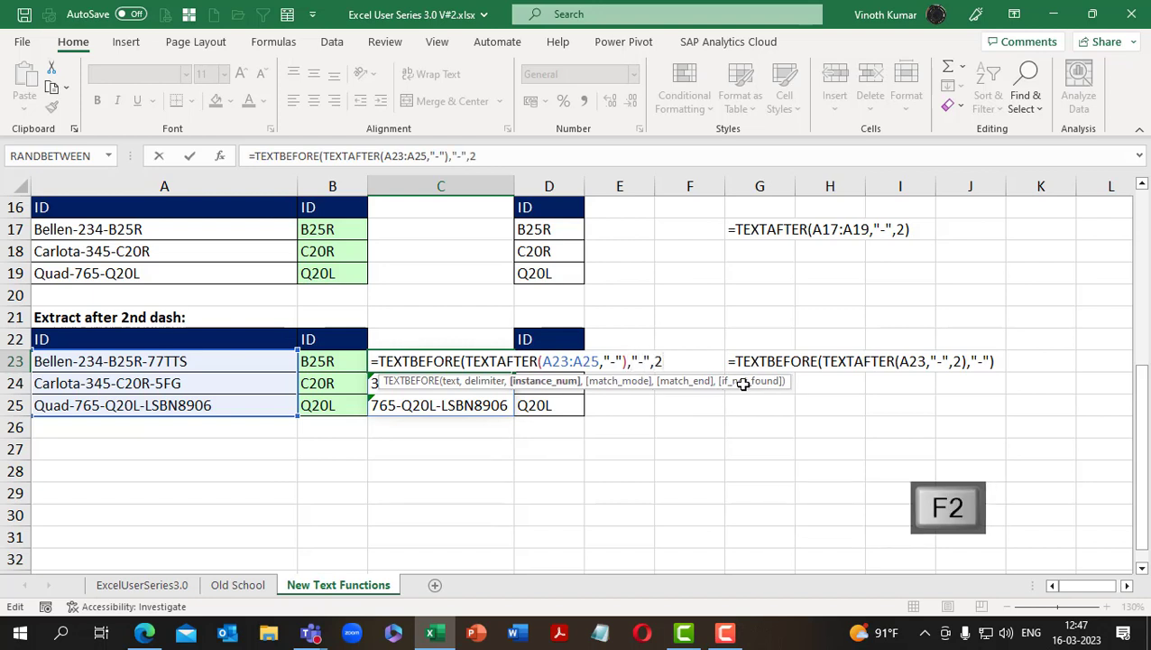
type("2")
key("ctrl+Return")
key("Return")
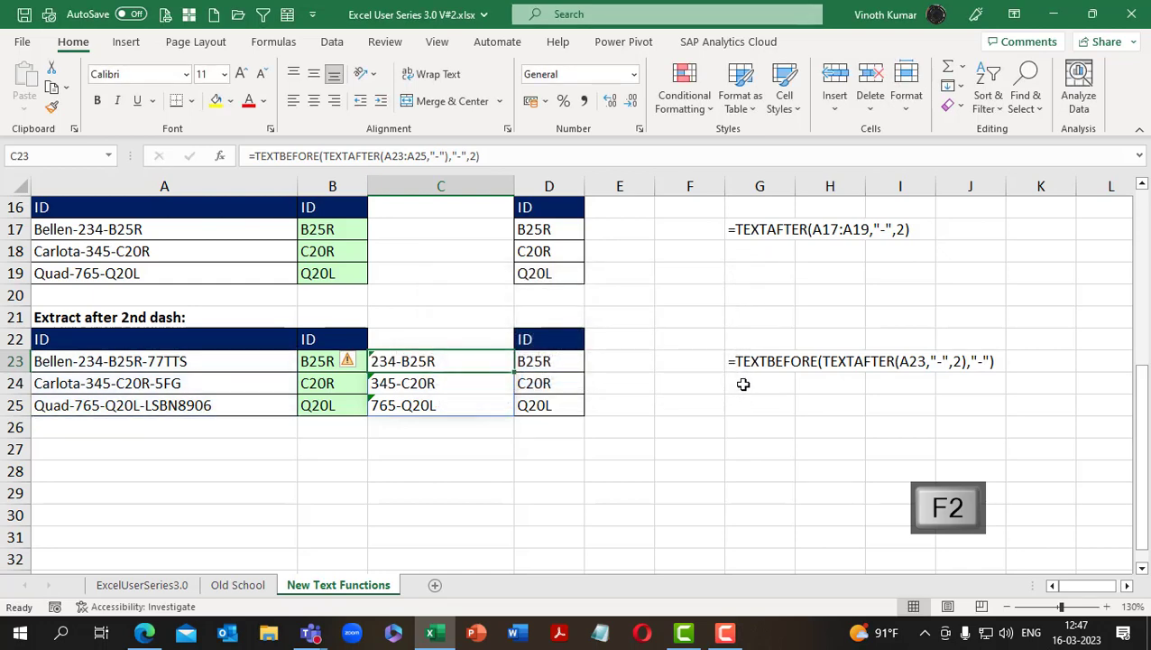
Change the outer TEXTBEFORE instance number in C23 so the formula reads =TEXTBEFORE(TEXTAFTER(A23:A25,"-"),"-",3)
key("F2")
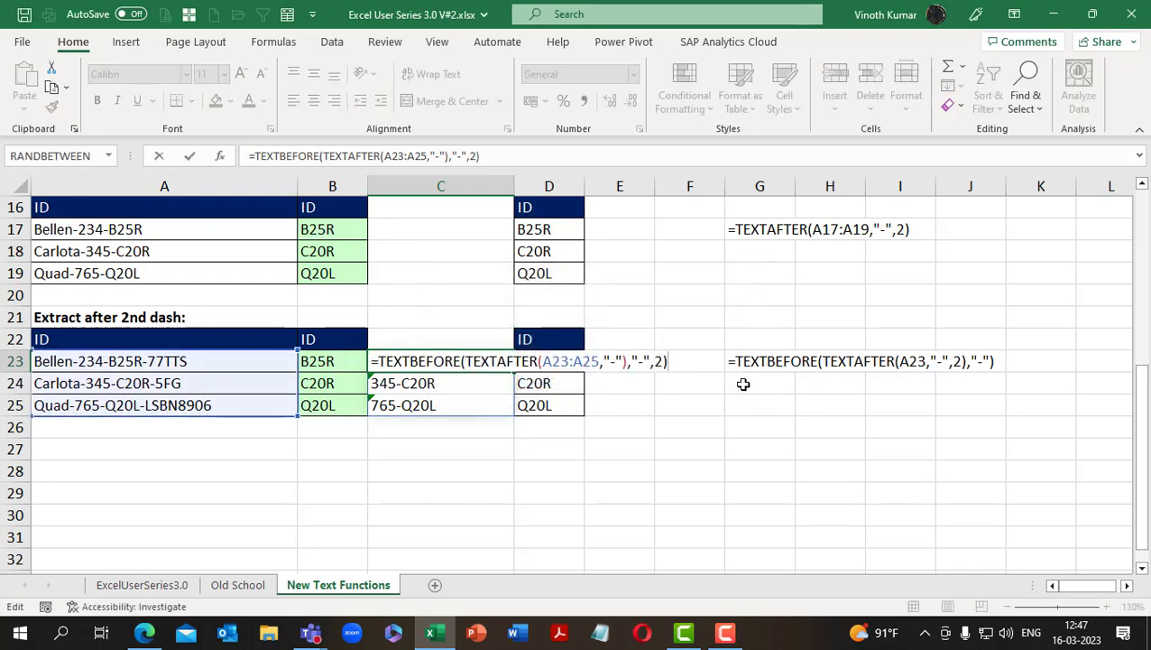
key("Left")
key("BackSpace")
type("3")
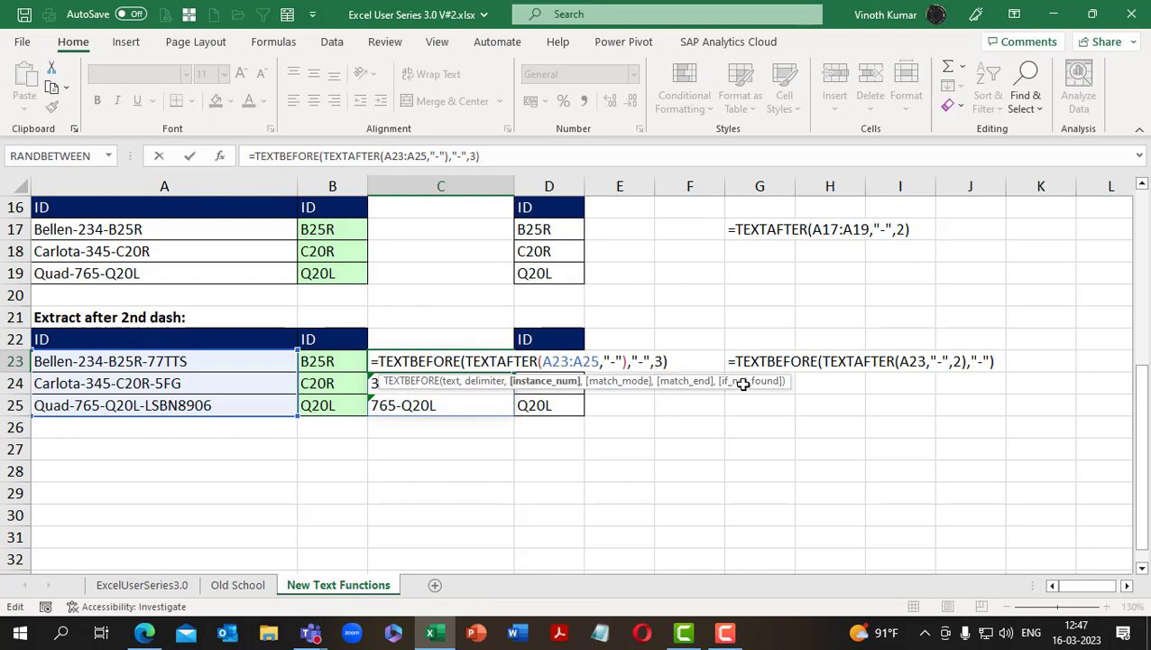
key("ctrl+Return")
Set the TEXTBEFORE instance number in C23 to 1, giving =TEXTBEFORE(TEXTAFTER(A23:A25,"-"),"-",1)
key("F2")
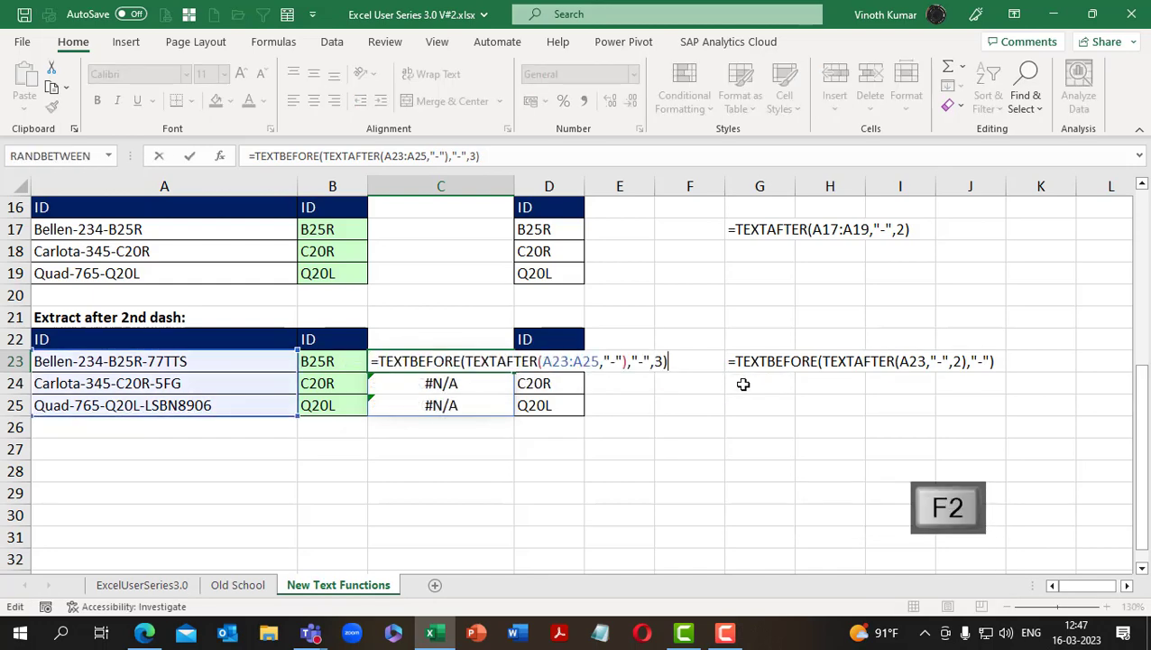
key("ctrl+Return")
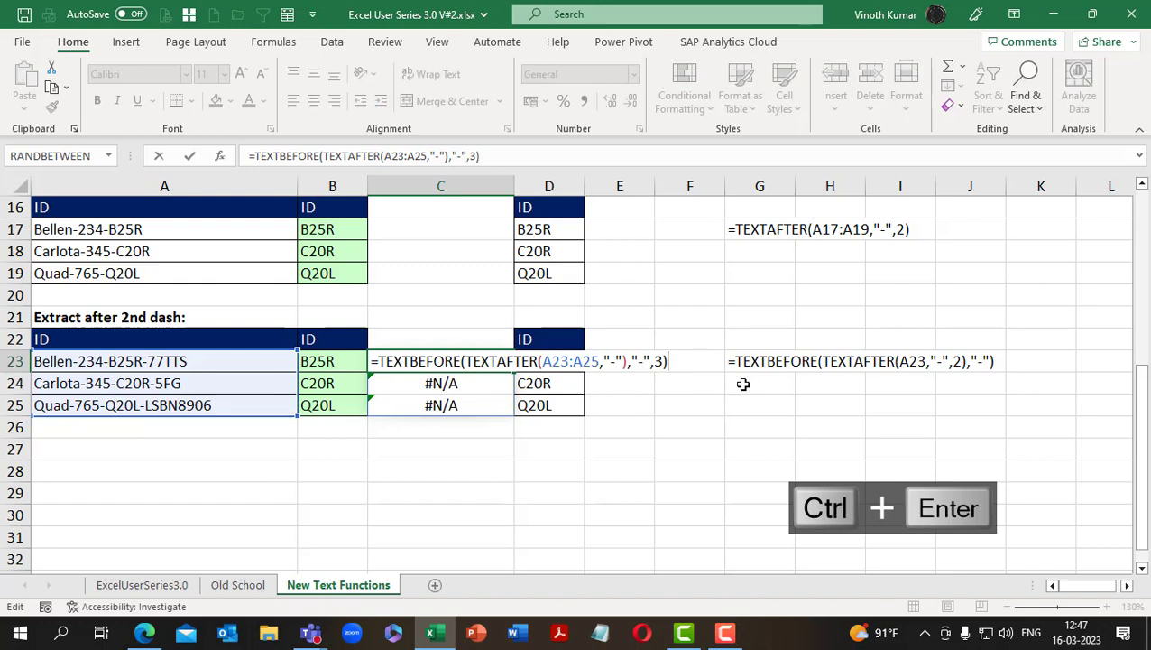
key("ctrl+shift+Down")
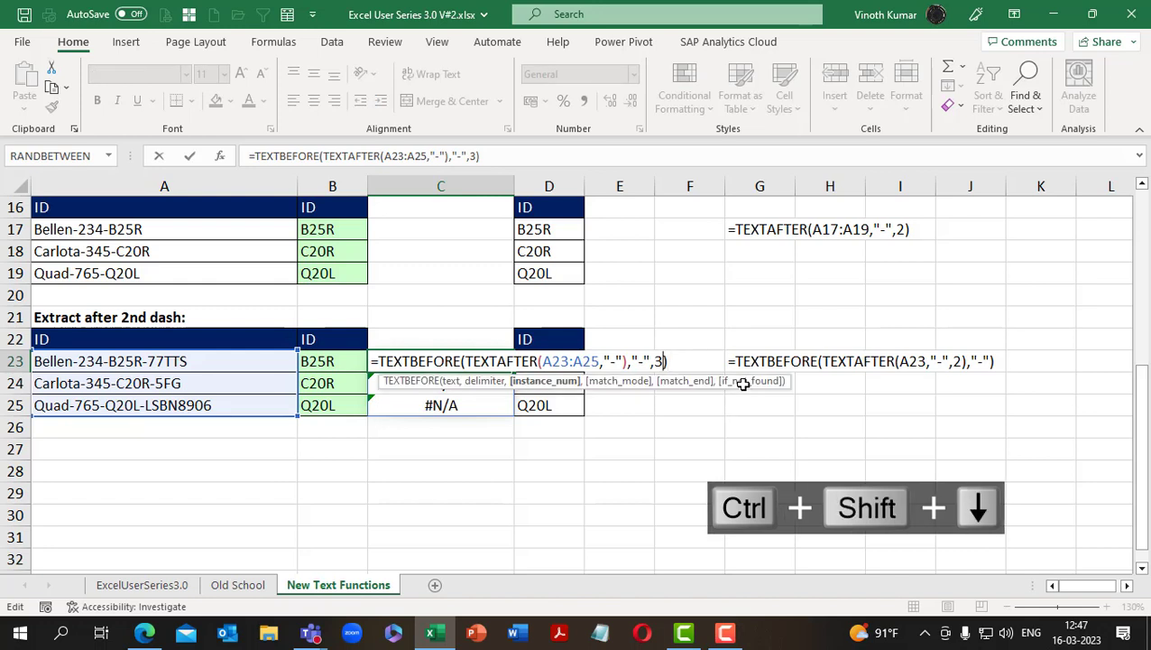
key("BackSpace")
type("1")
key("ctrl+Return")
Return the TEXTBEFORE instance number in C23 to 2, so it reads =TEXTBEFORE(TEXTAFTER(A23:A25,"-"),"-",2)
key("F2")
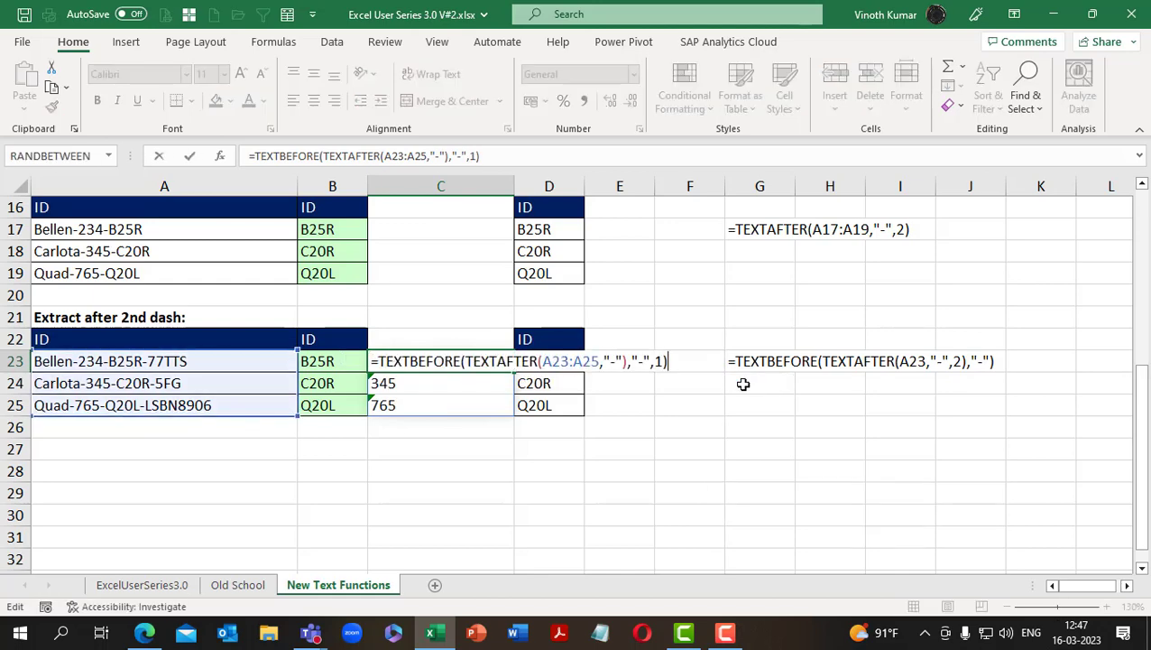
key("Left")
key("BackSpace")
type("2")
key("ctrl+Return")
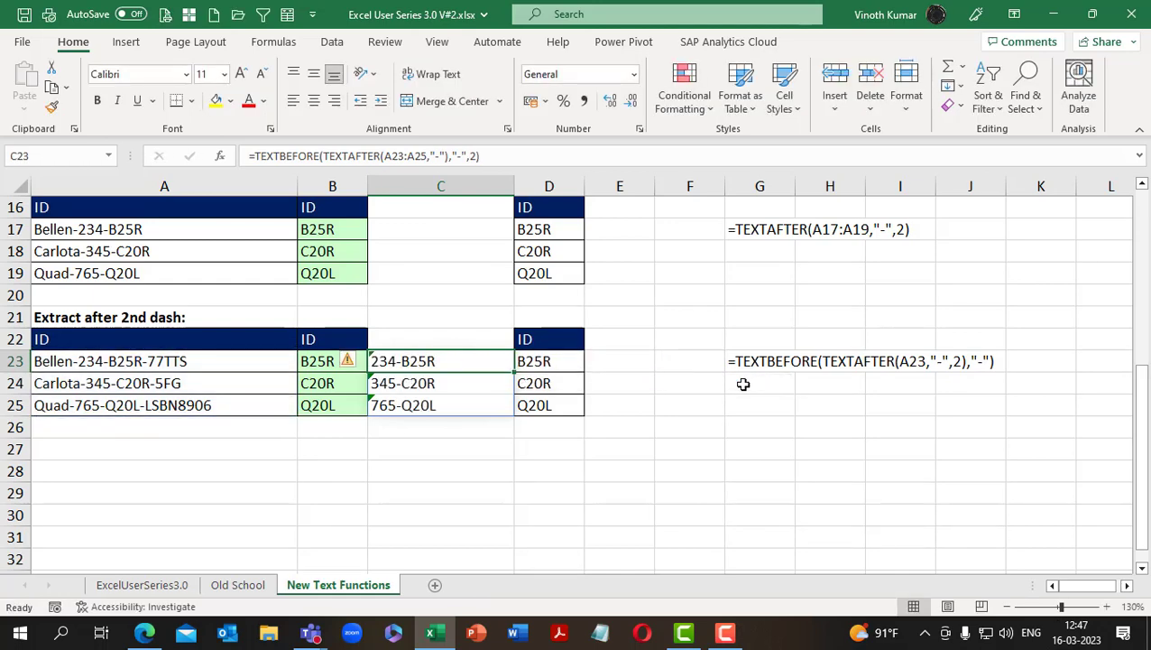
Clear the TEXTBEFORE formula and its results from C23:C25
key("Delete")
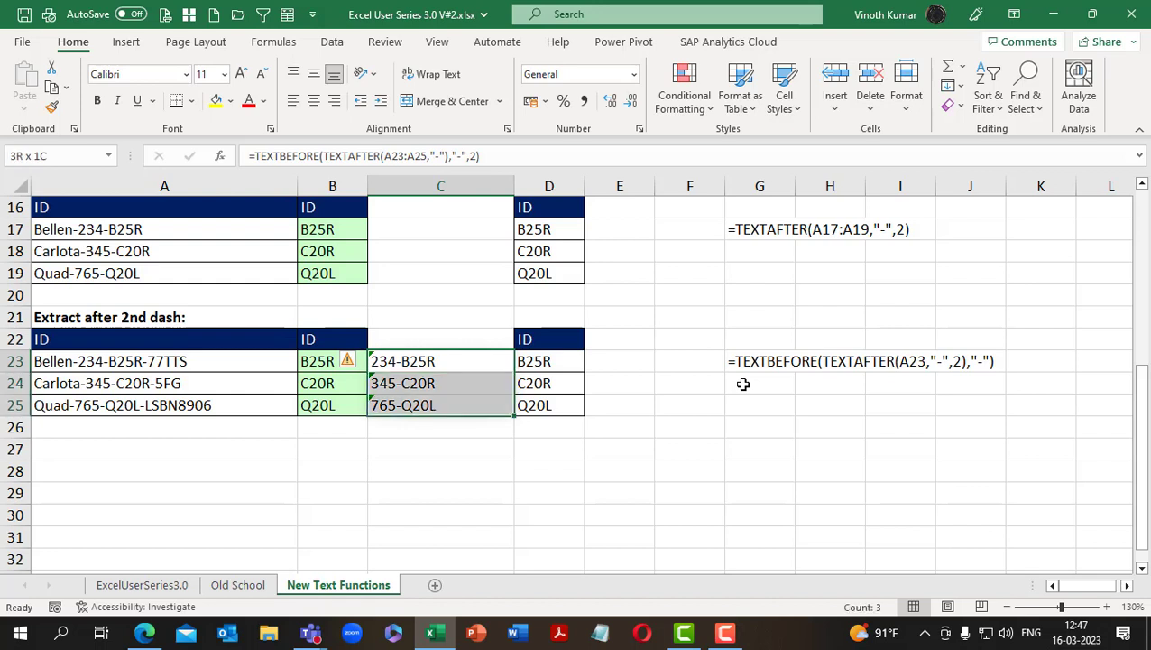
key("Right")
key("Left")
key("Up")
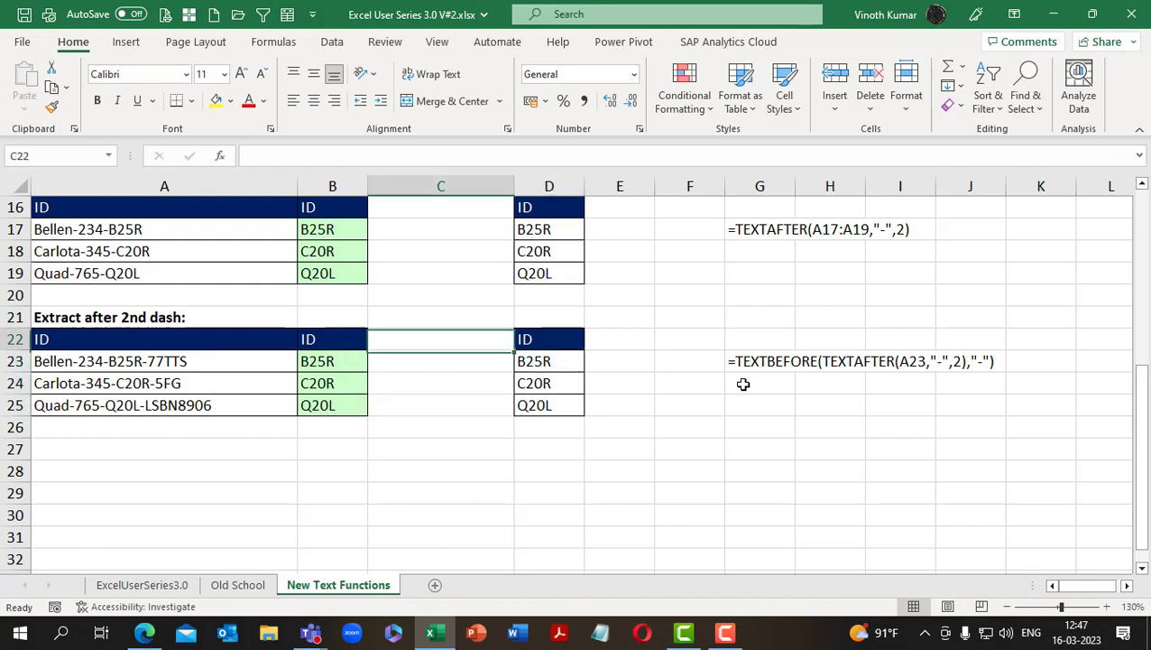
key("Right")
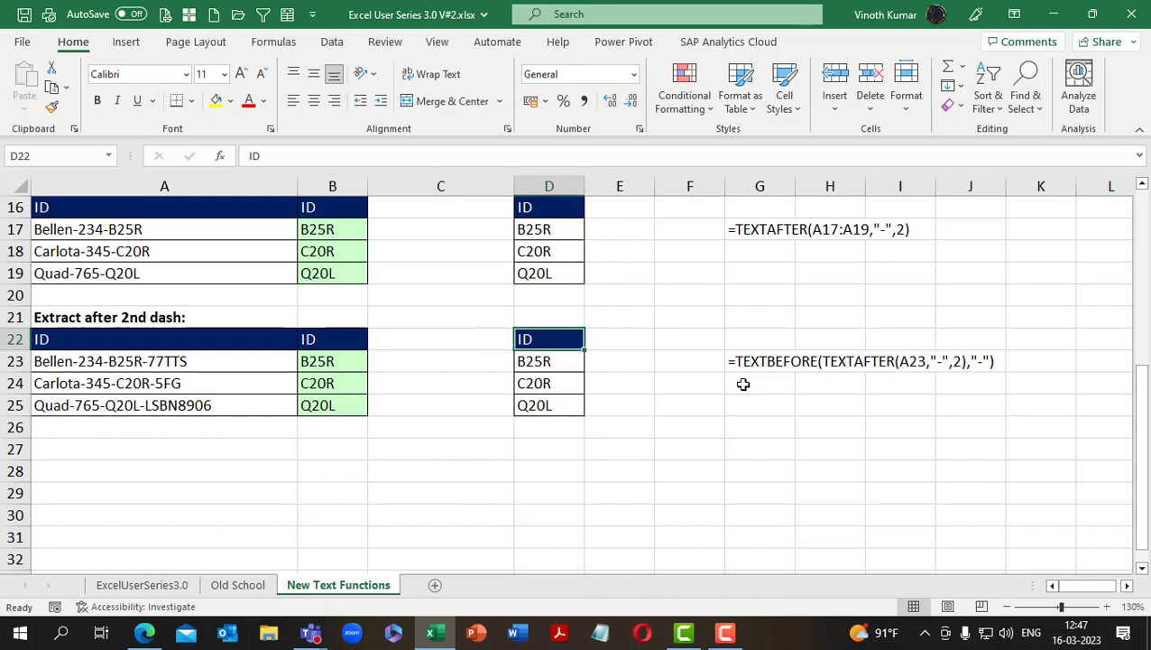
Narrow column C back to a slim spacer between columns B and D, and open the ExcelUserSeries3.0 sheet
left_click_drag(515, 188, 426, 187)
left_click(608, 473)
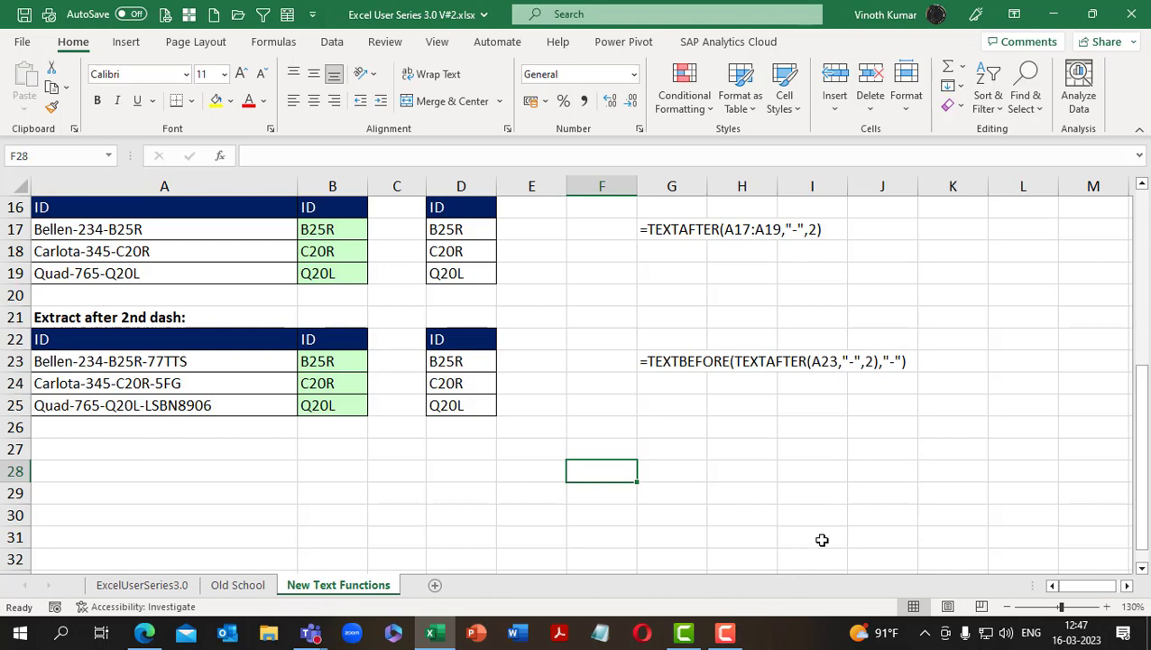
left_click(142, 586)
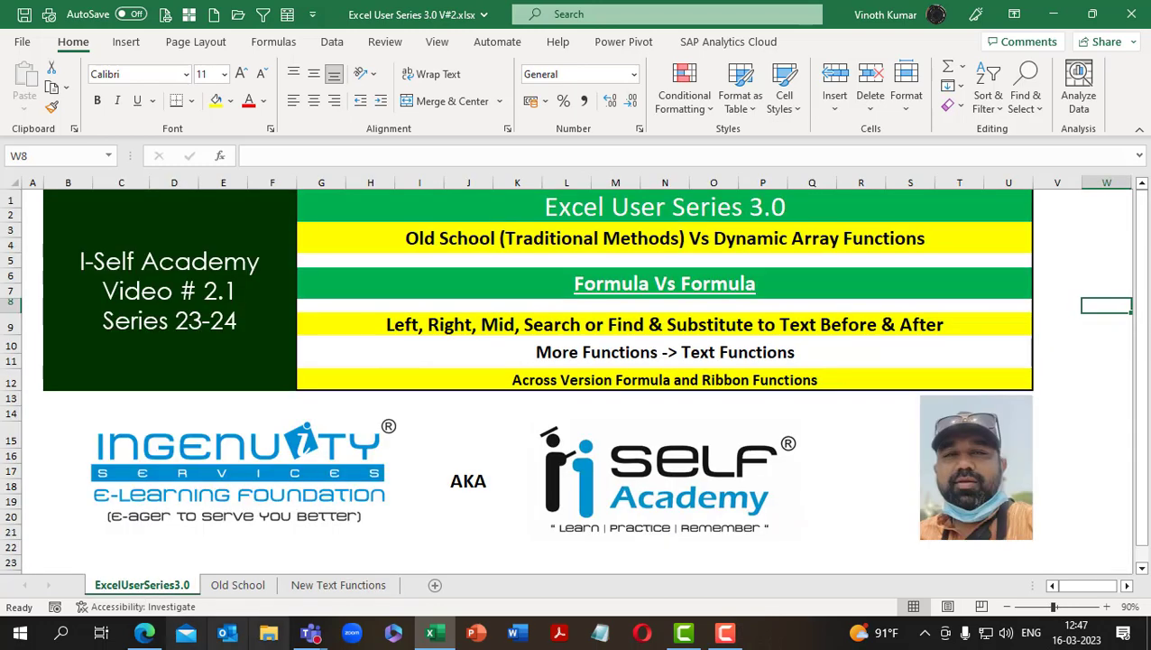